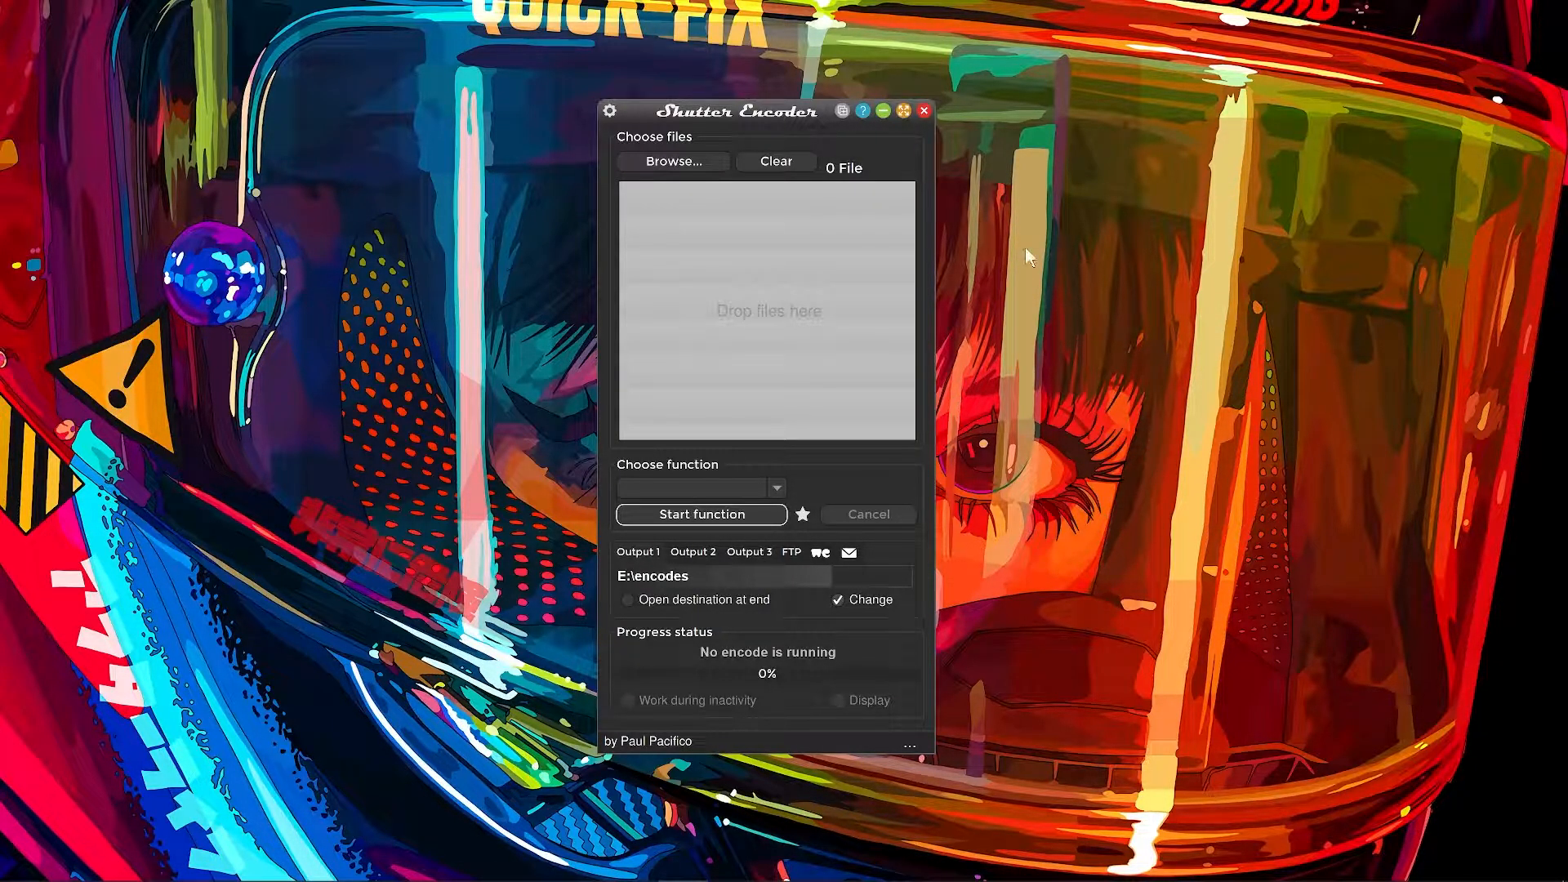
Add the video.h264 file from the Downloads folder to the list of files to encode.
click(680, 162)
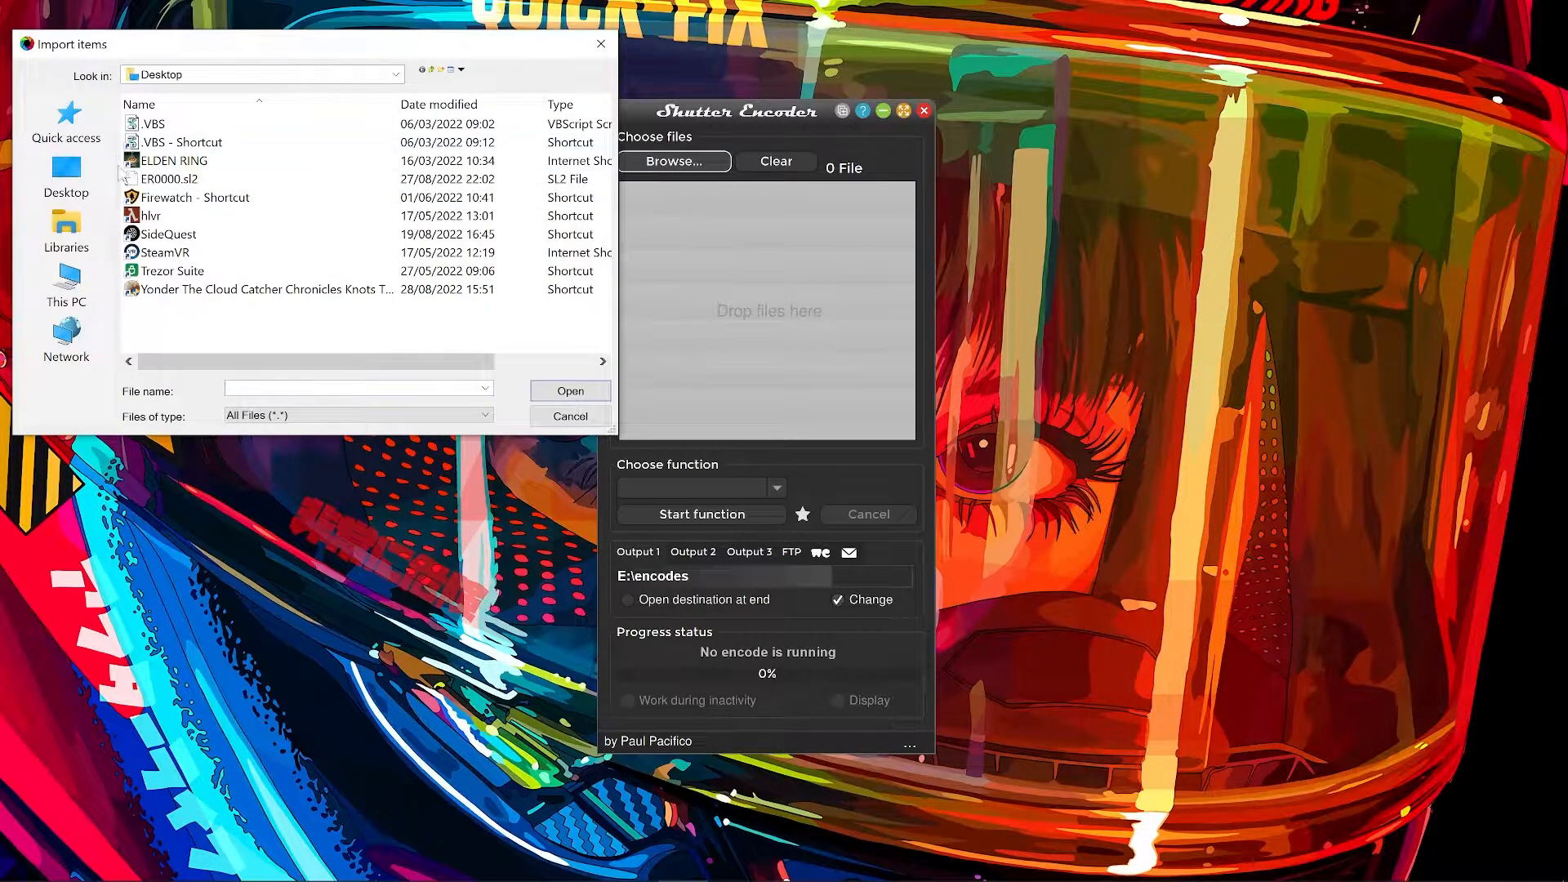
click(91, 245)
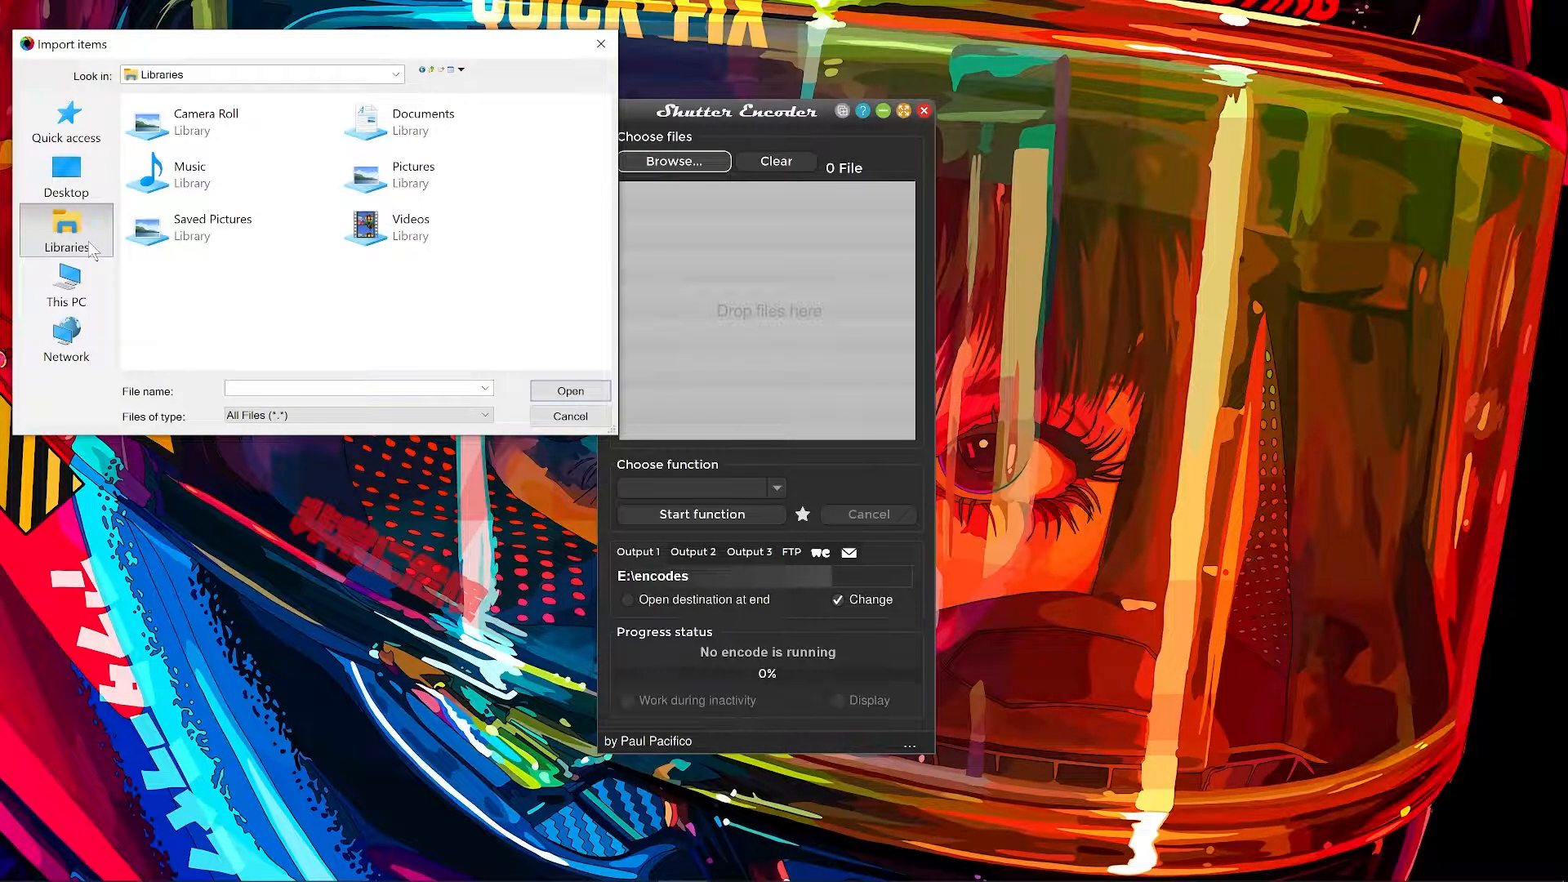
click(46, 302)
double_click(433, 209)
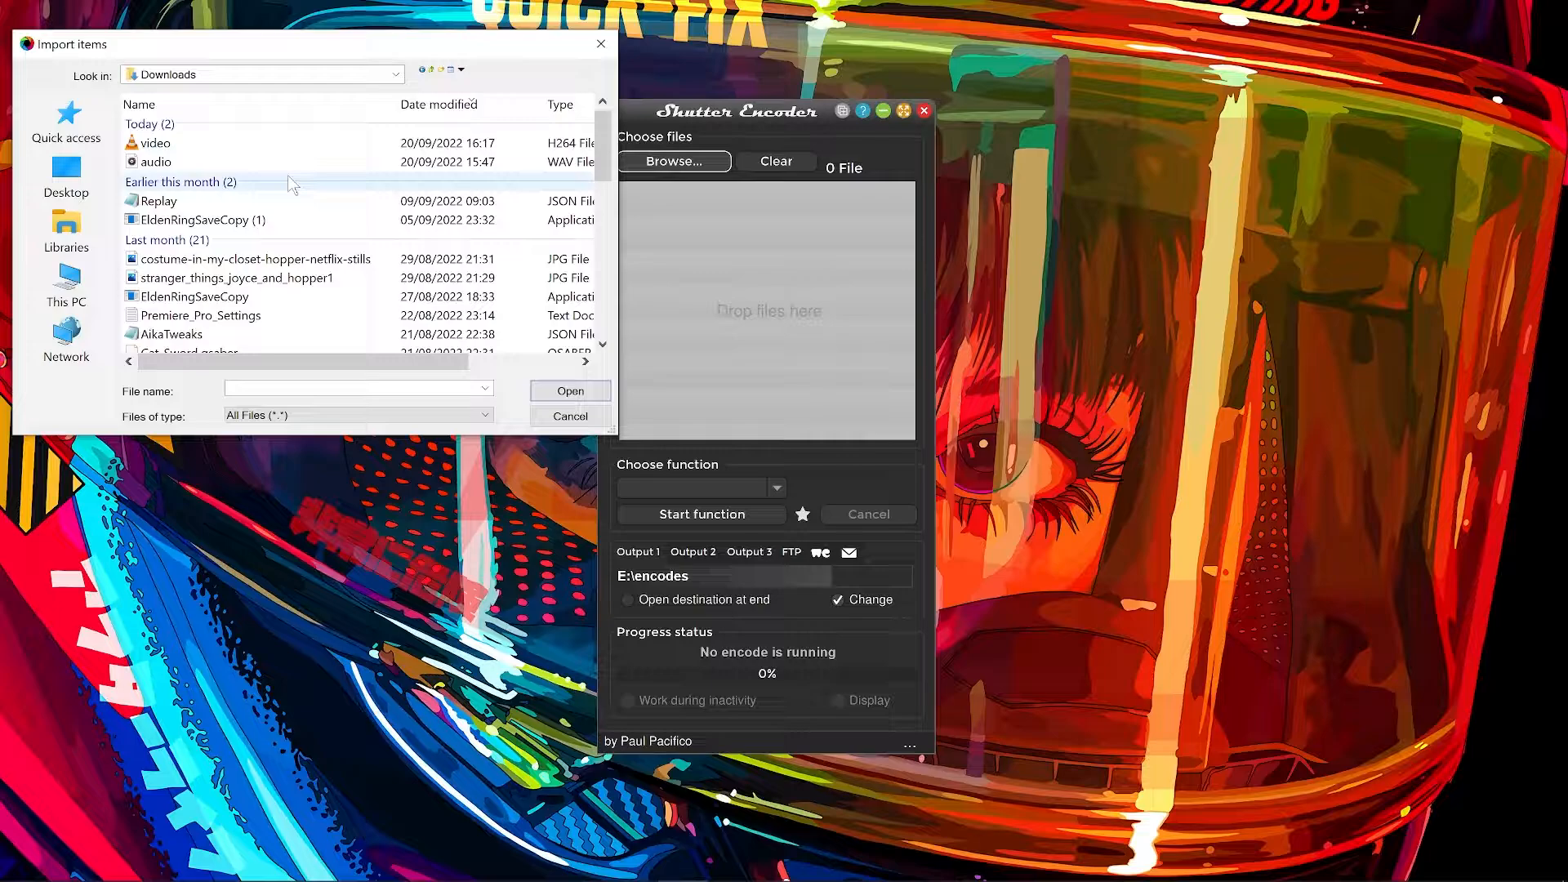
double_click(153, 145)
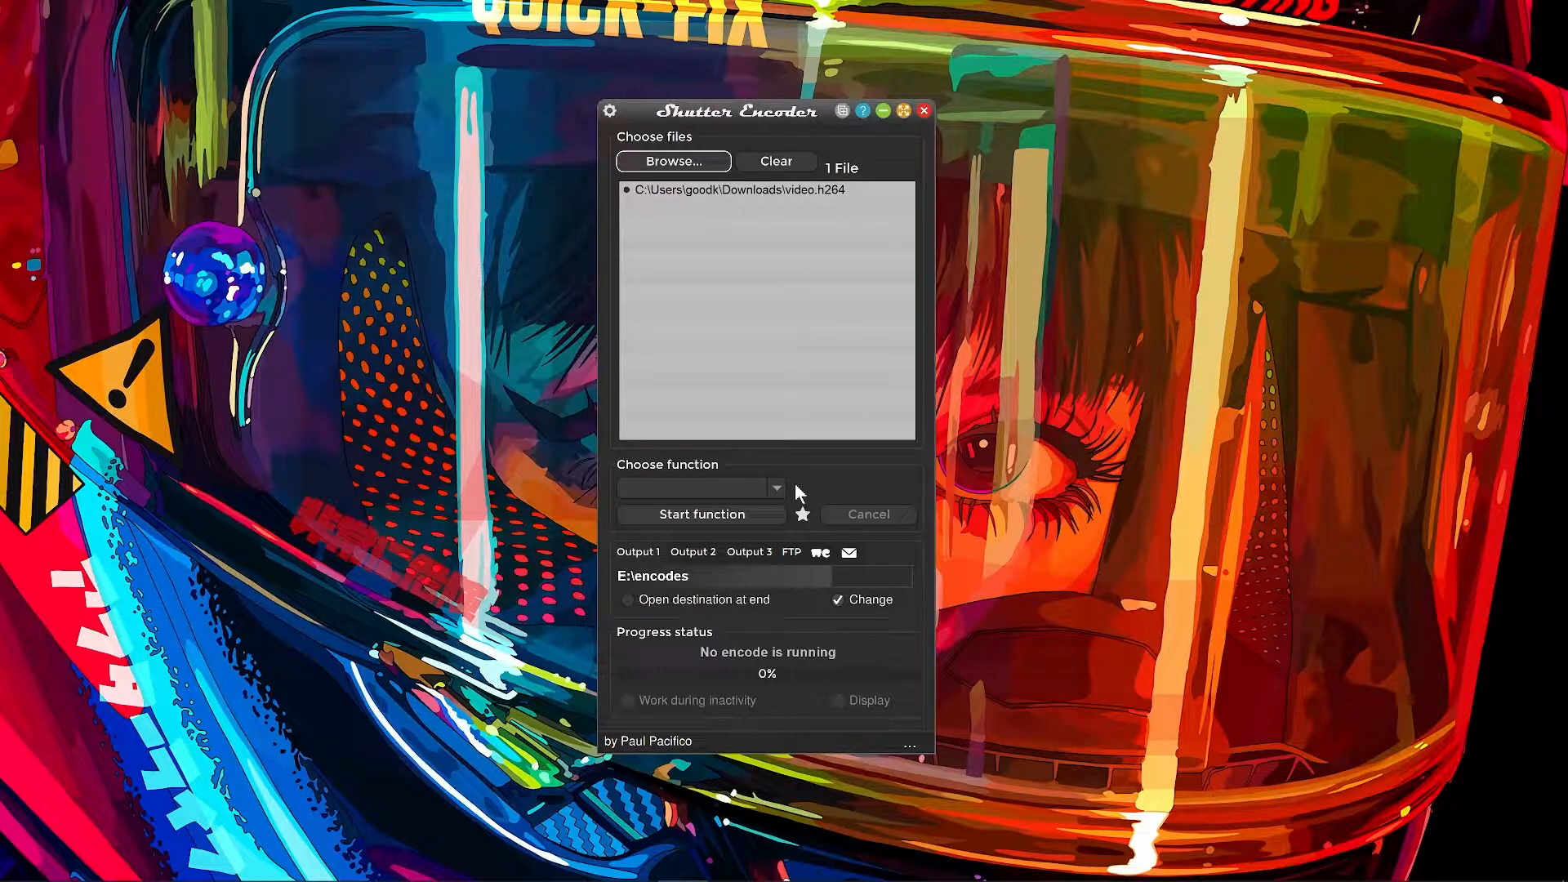
Choose Apple ProRes as the conversion function and set its quality to 4444.
click(778, 488)
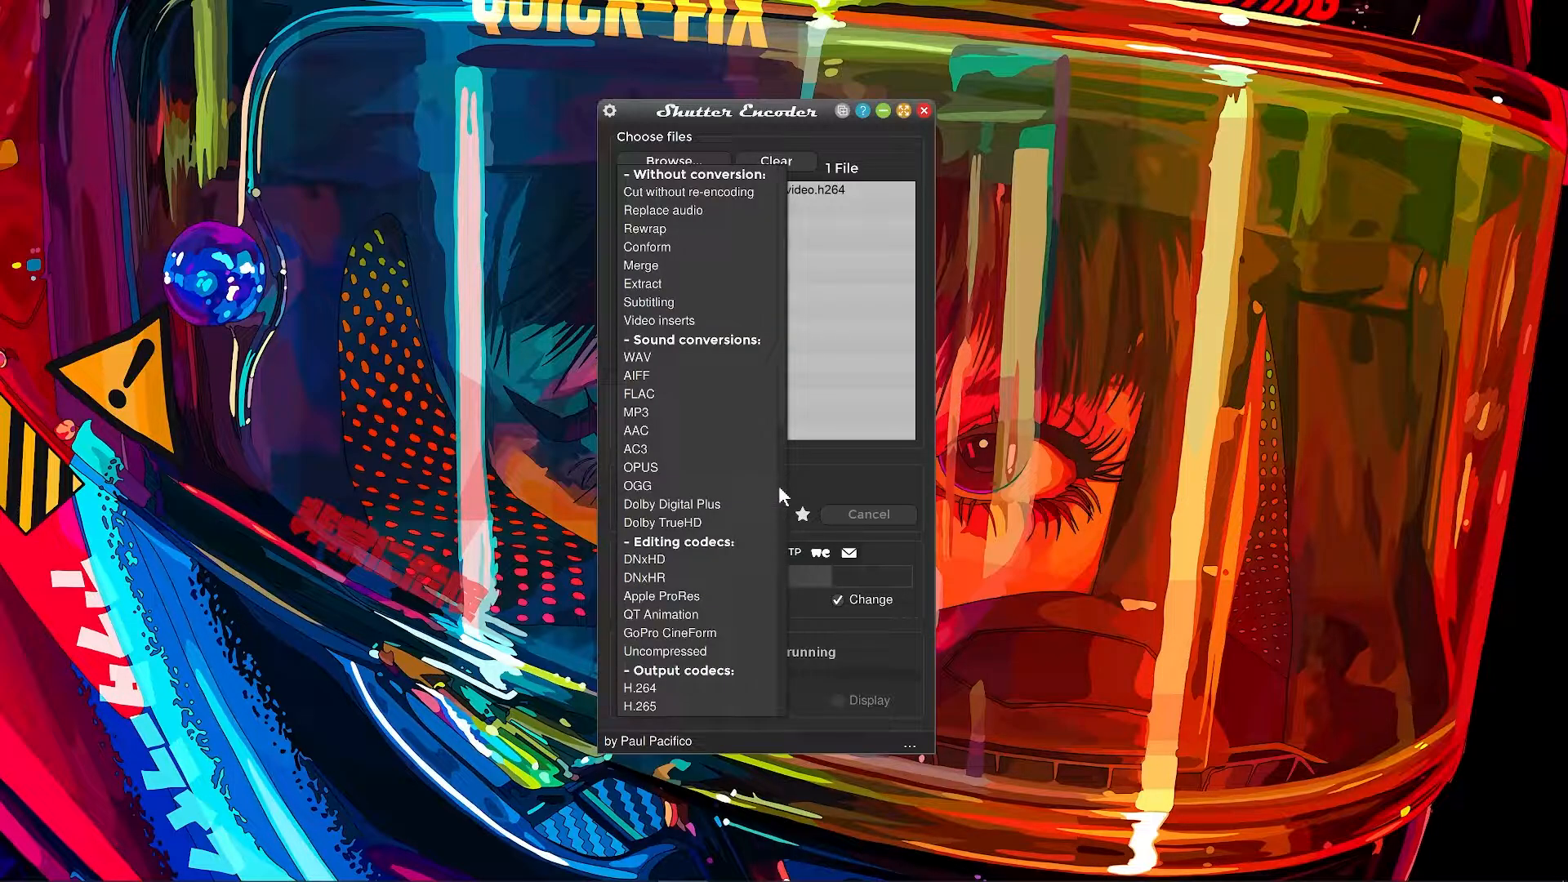
click(884, 479)
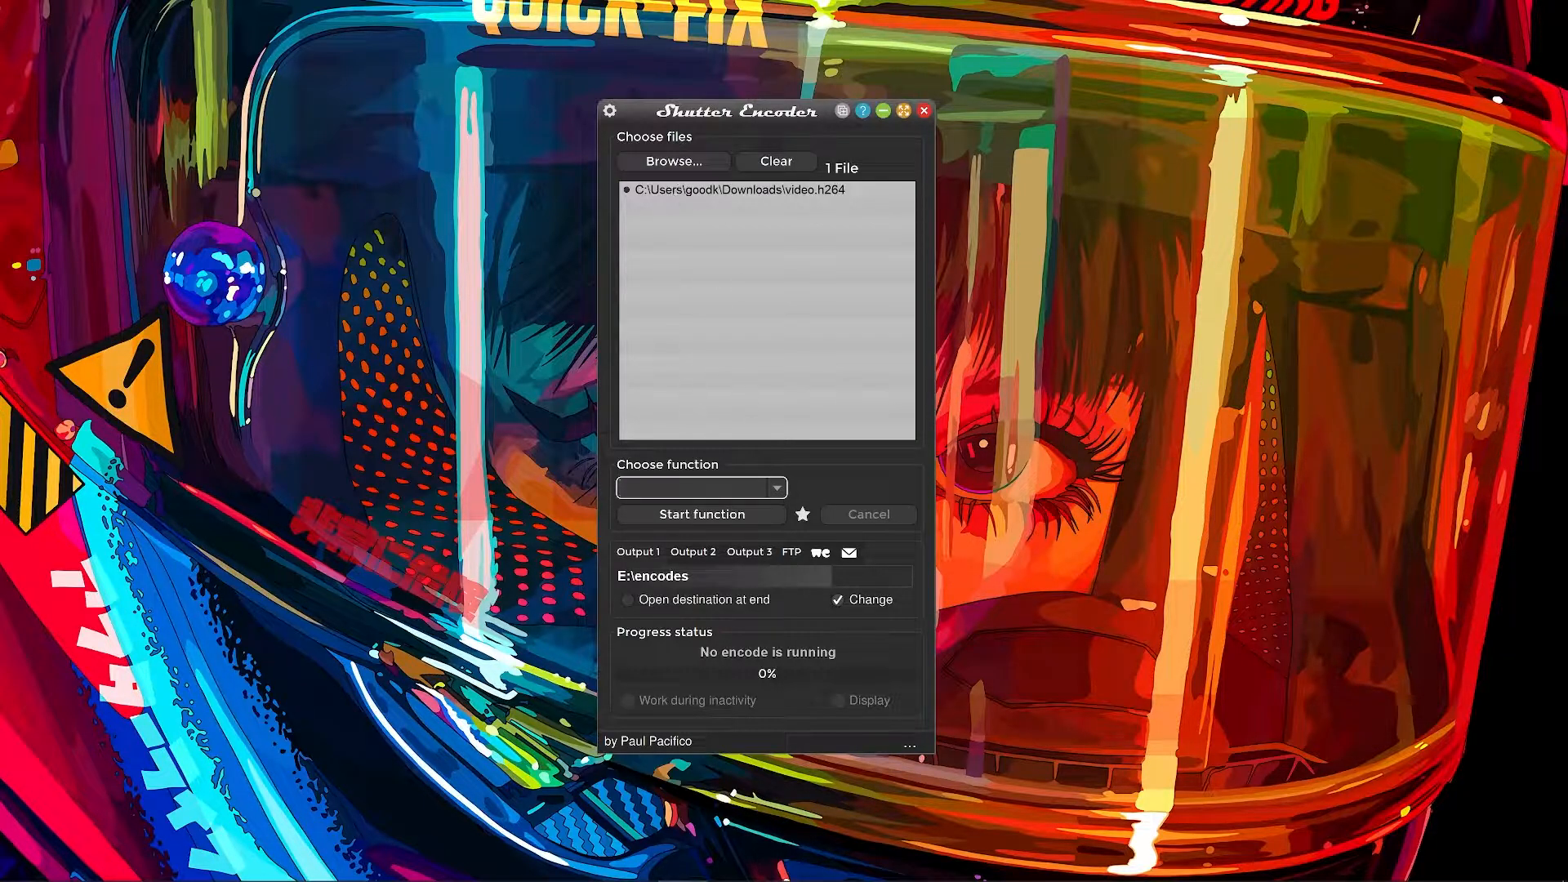
click(776, 488)
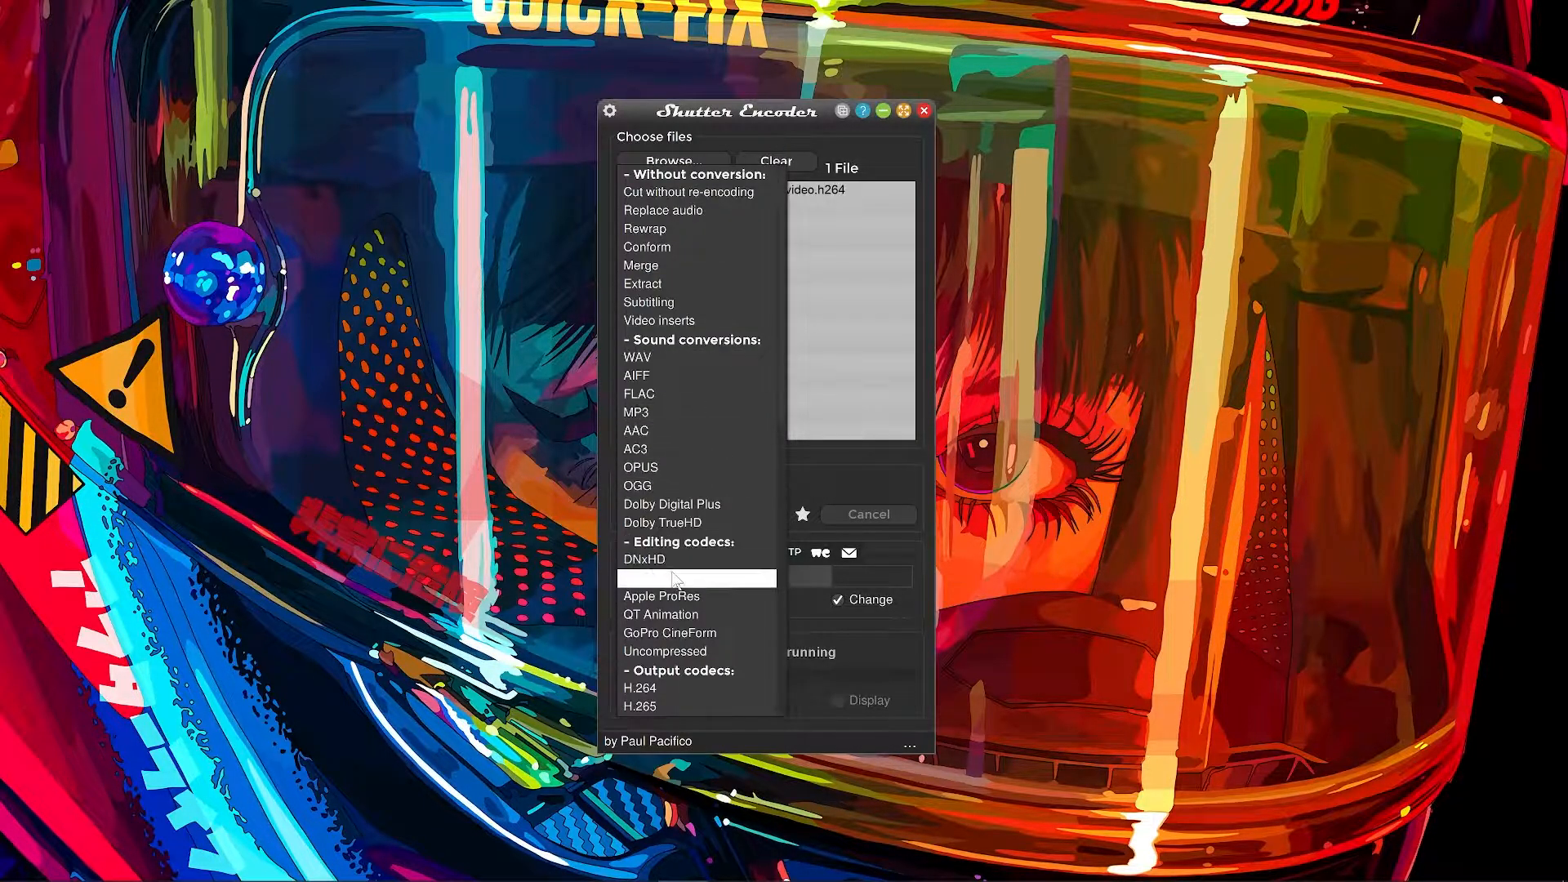
click(680, 598)
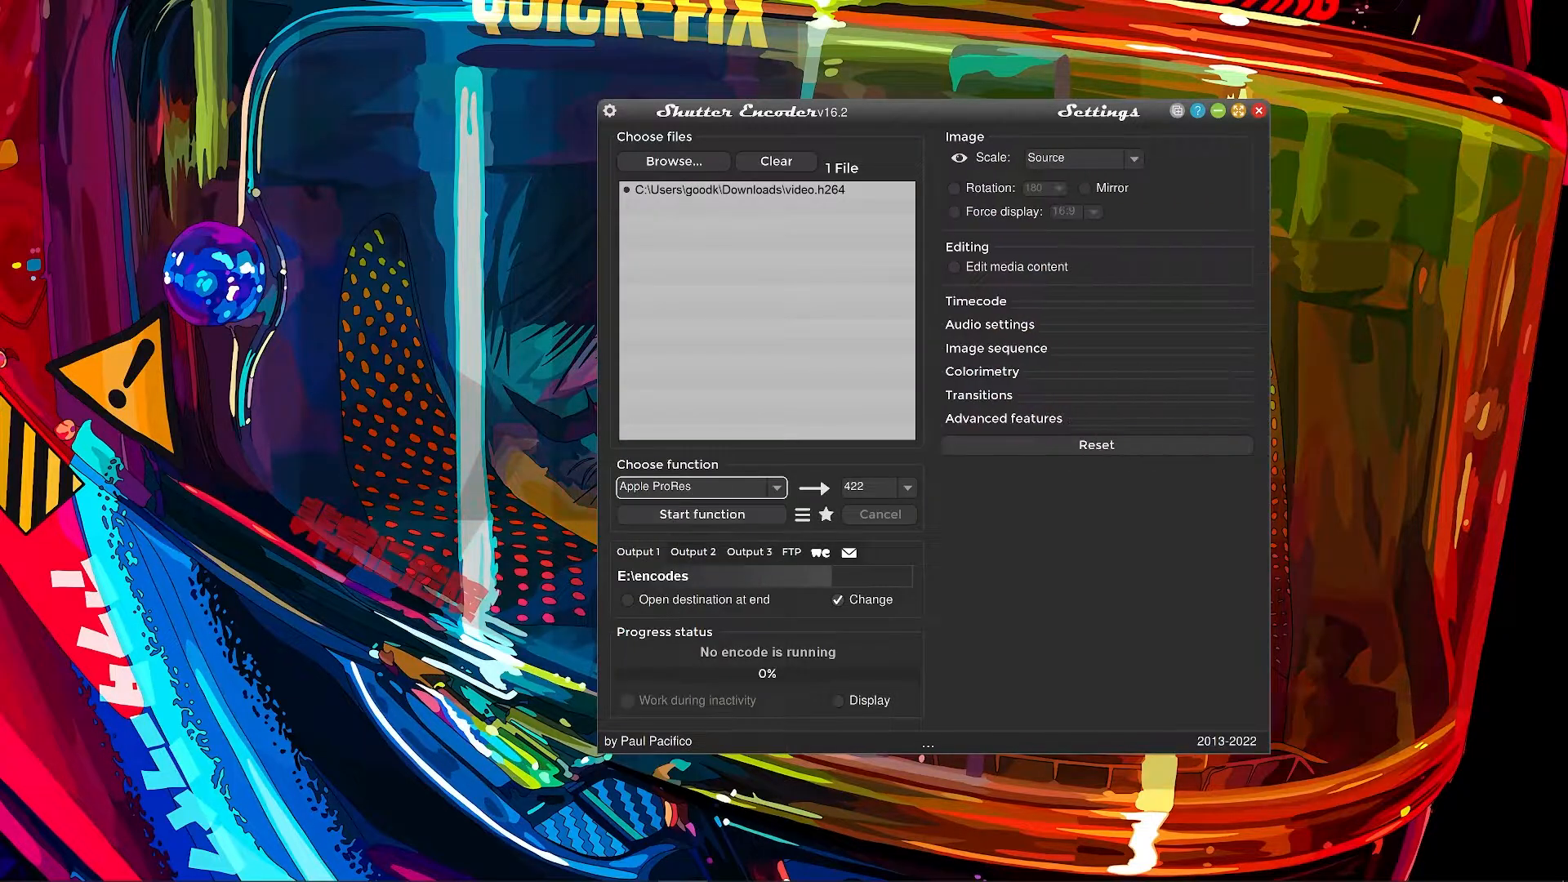
click(907, 487)
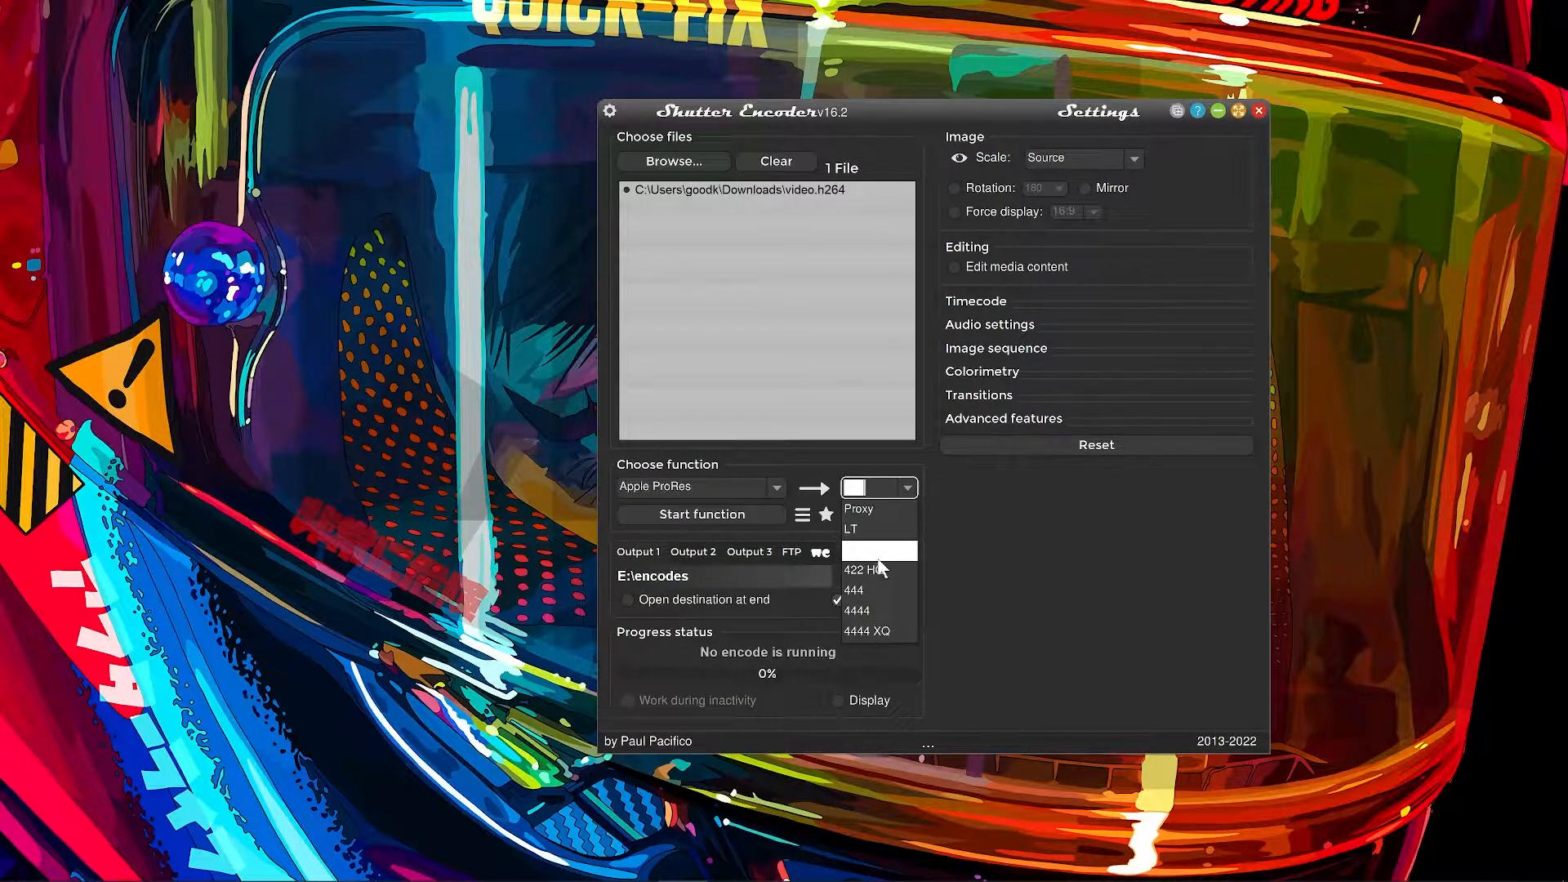
click(863, 611)
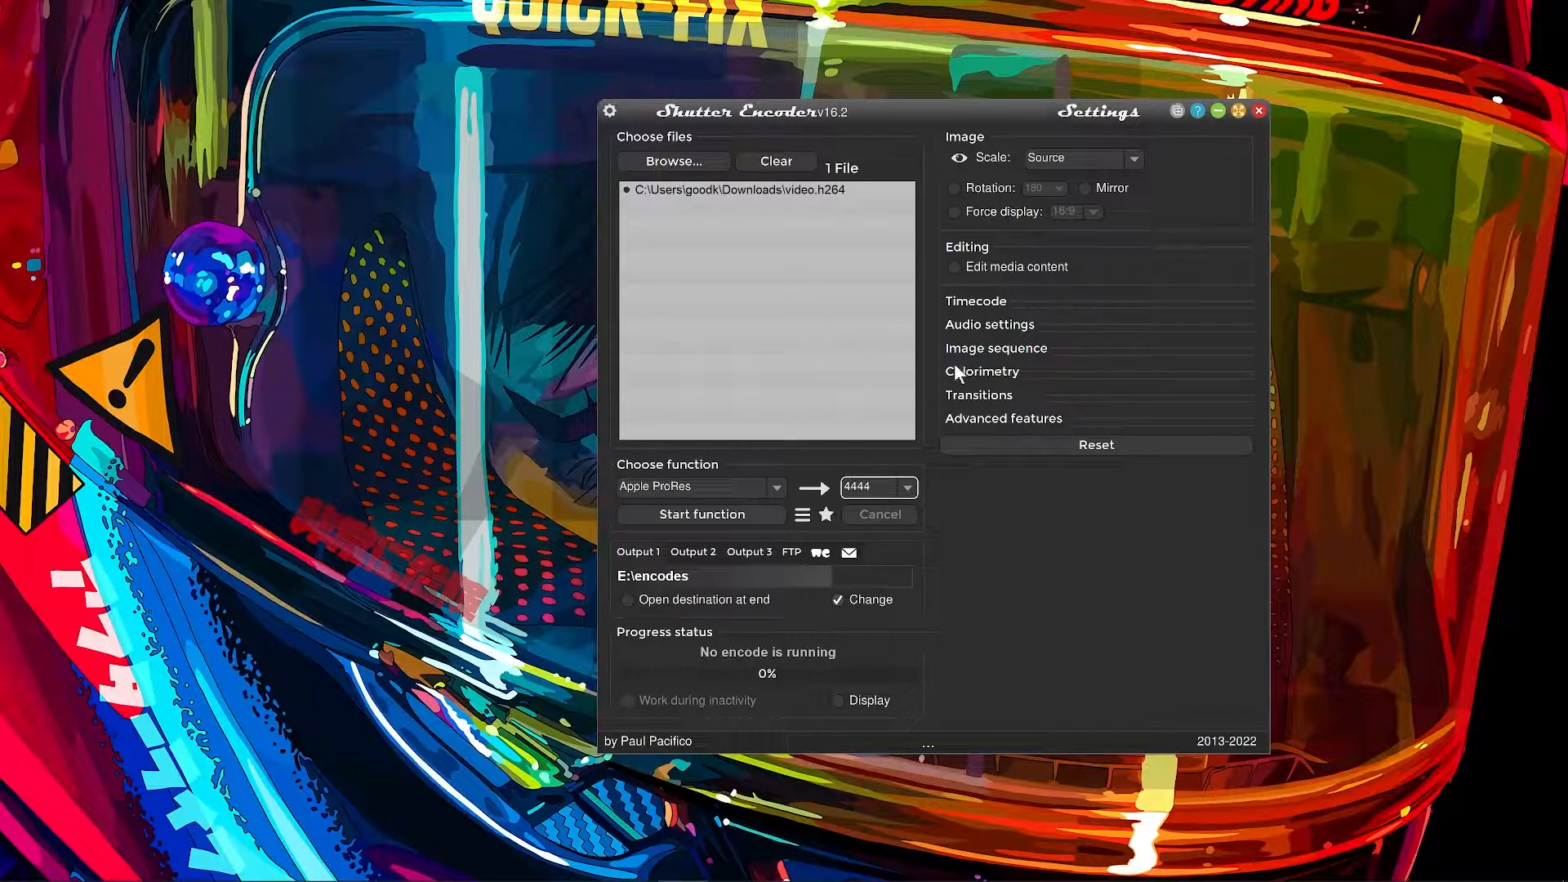
Set the output image scale to 3840x2160.
click(1134, 160)
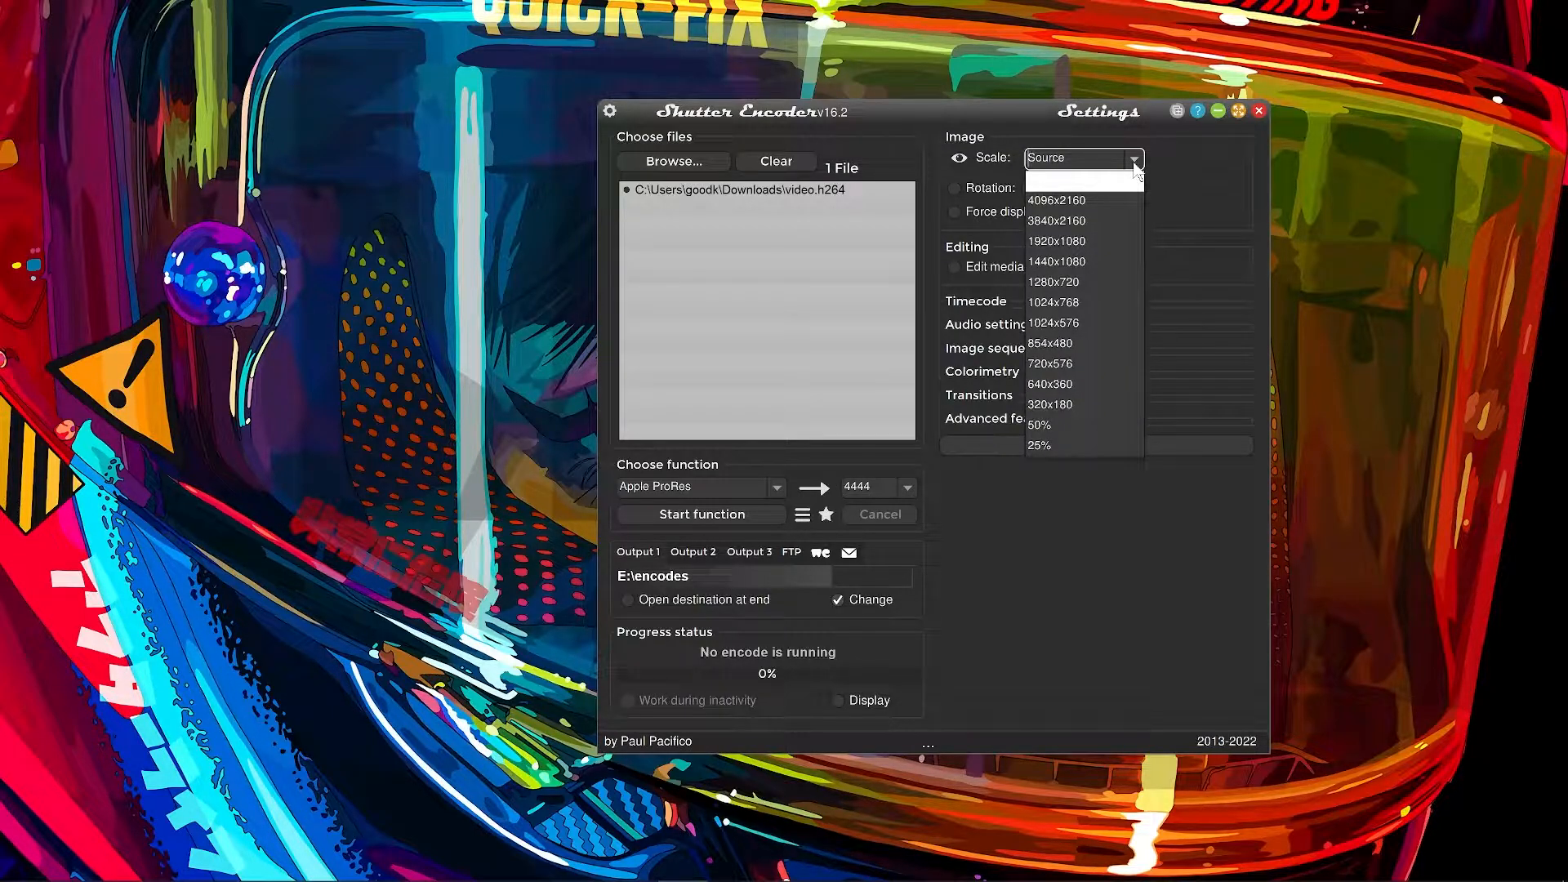
click(1159, 160)
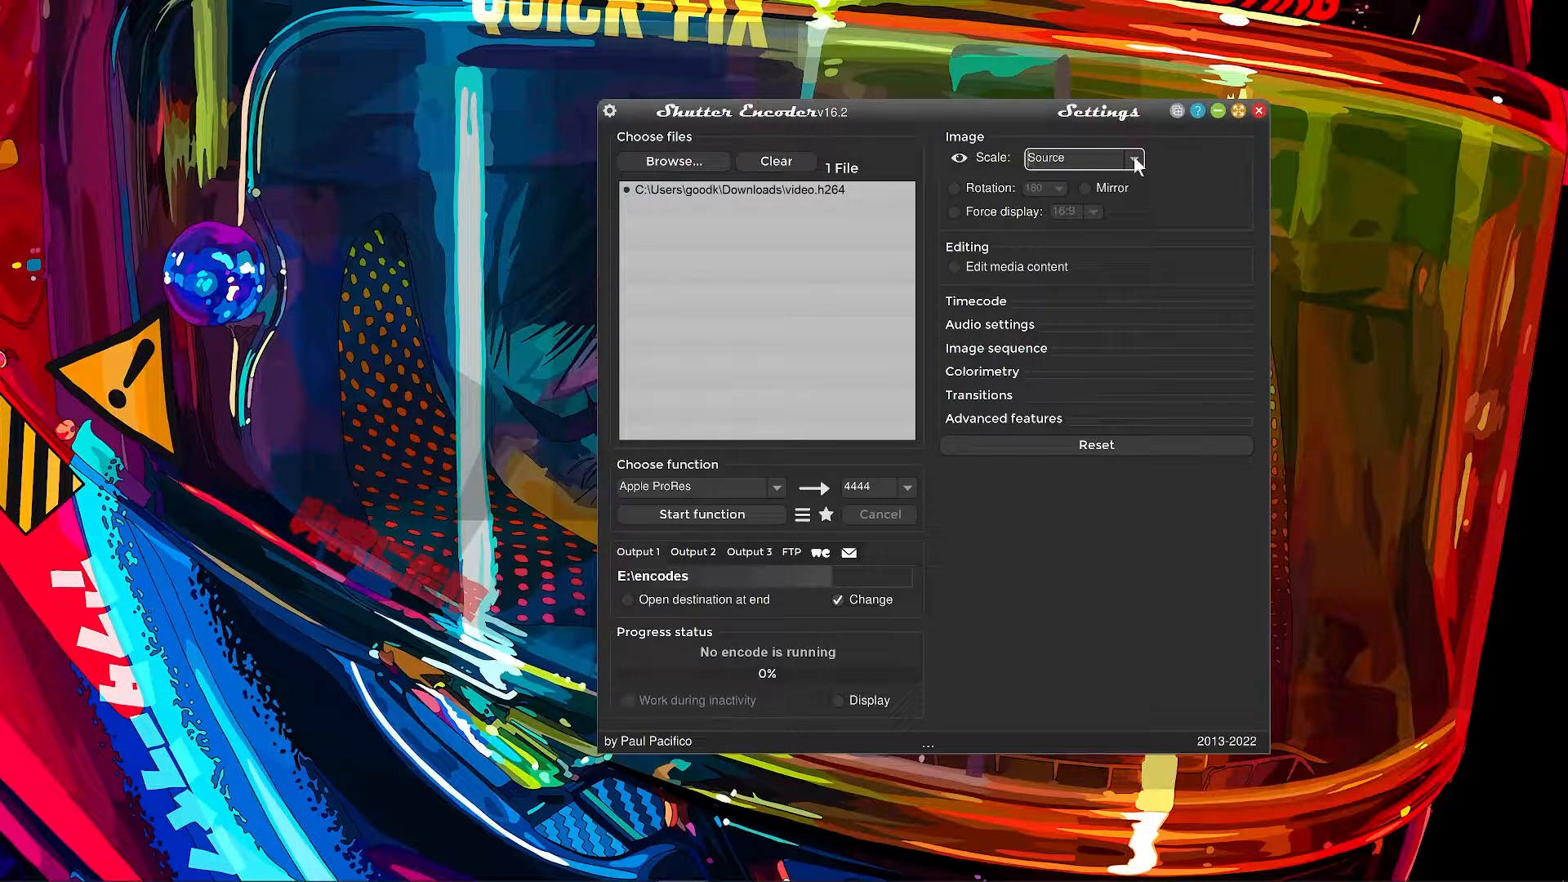
click(1134, 160)
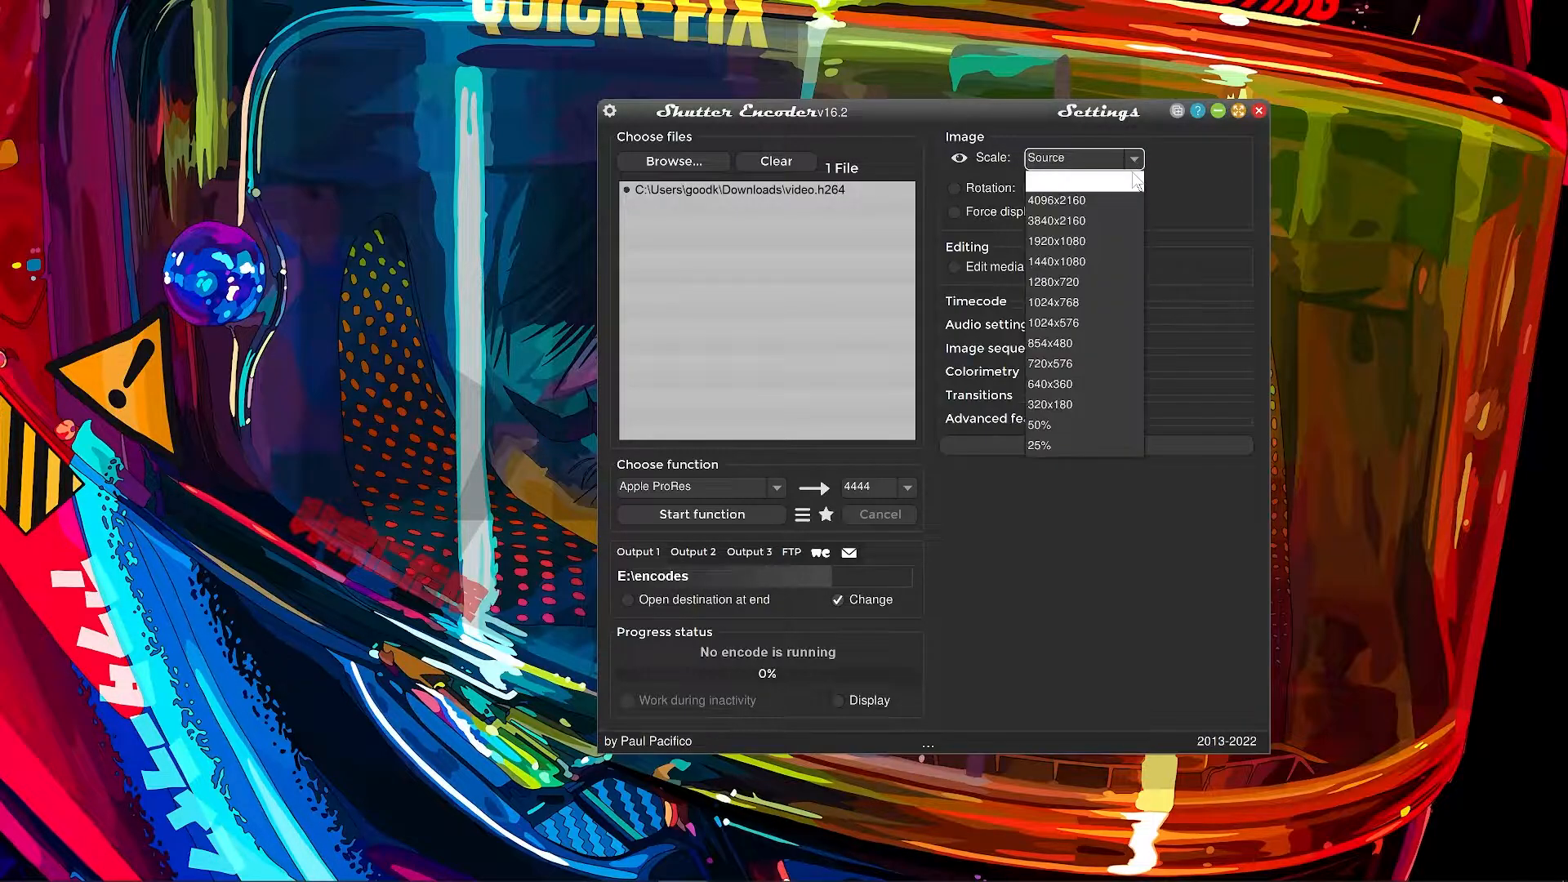
click(1074, 222)
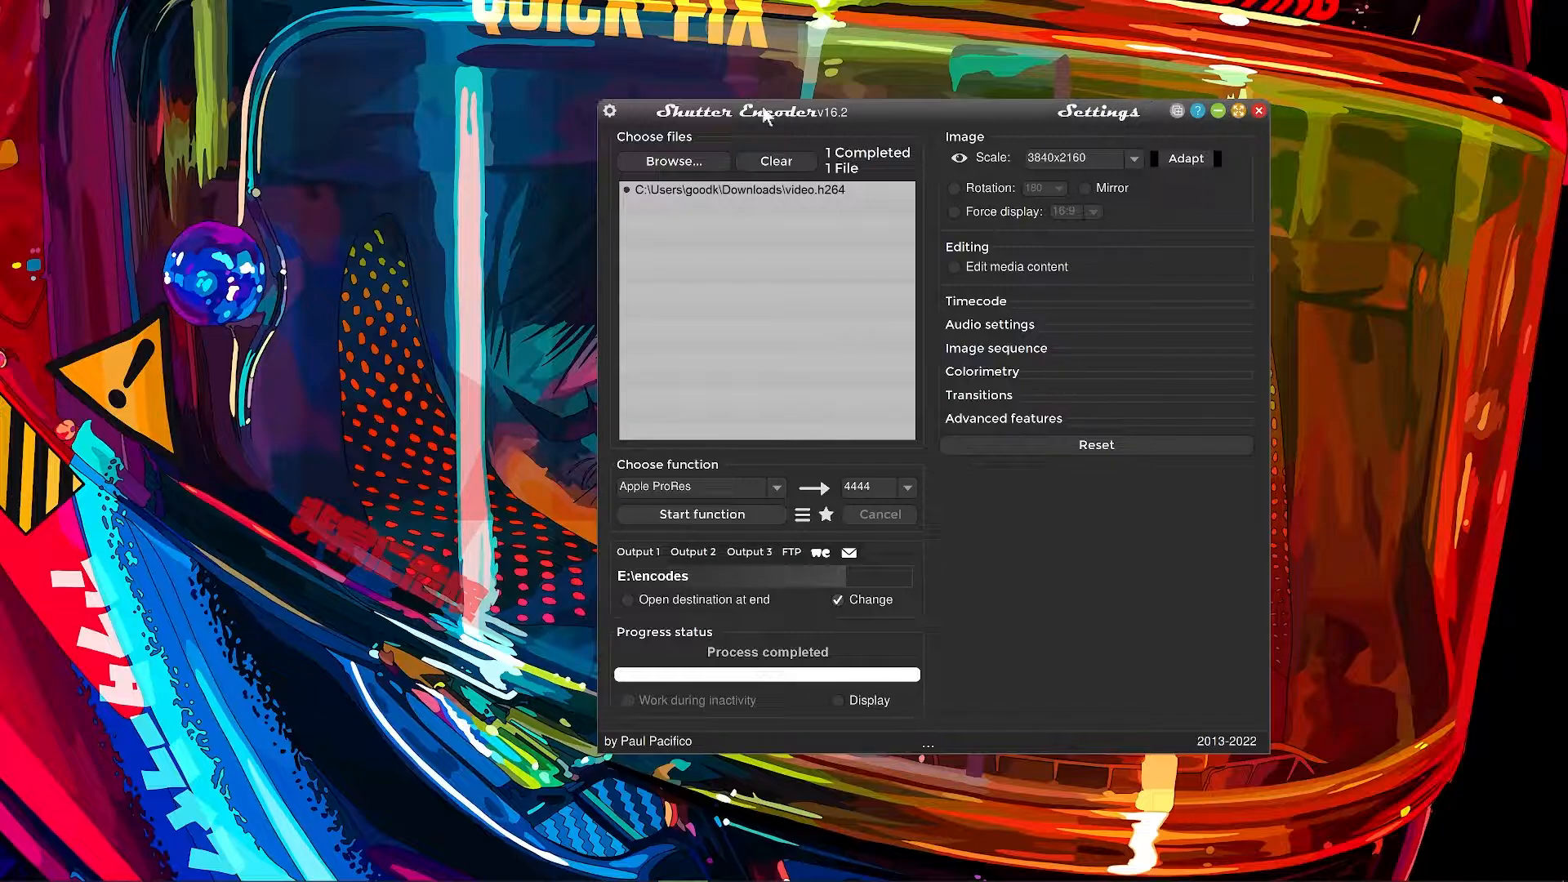
Close Shutter Encoder once encoding is complete and switch to the 4k project in Adobe Premiere Pro.
click(1260, 112)
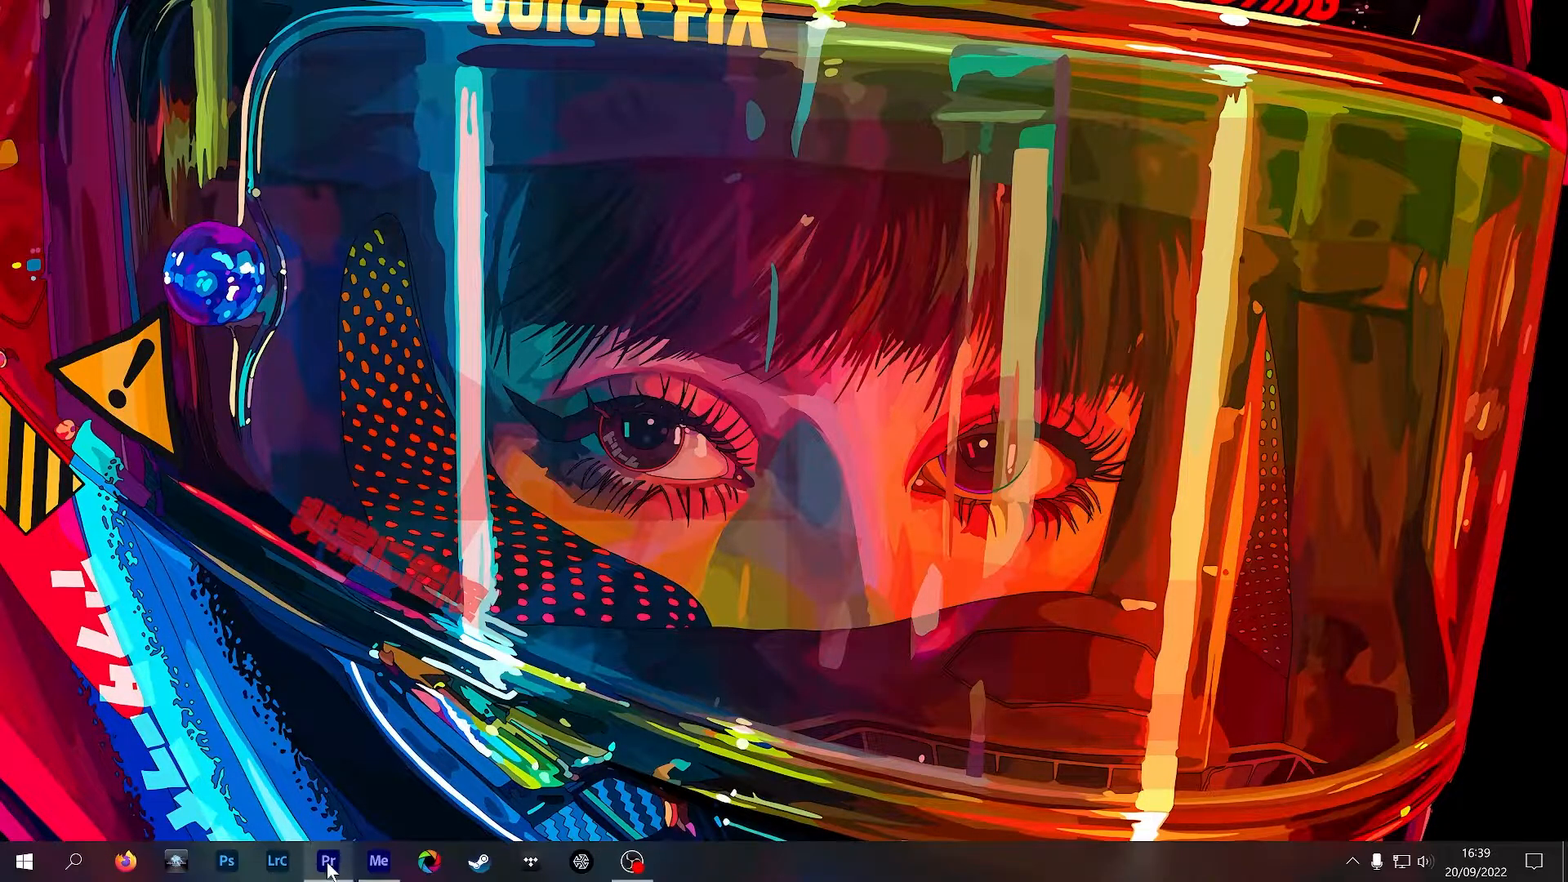
mouse_move(328, 871)
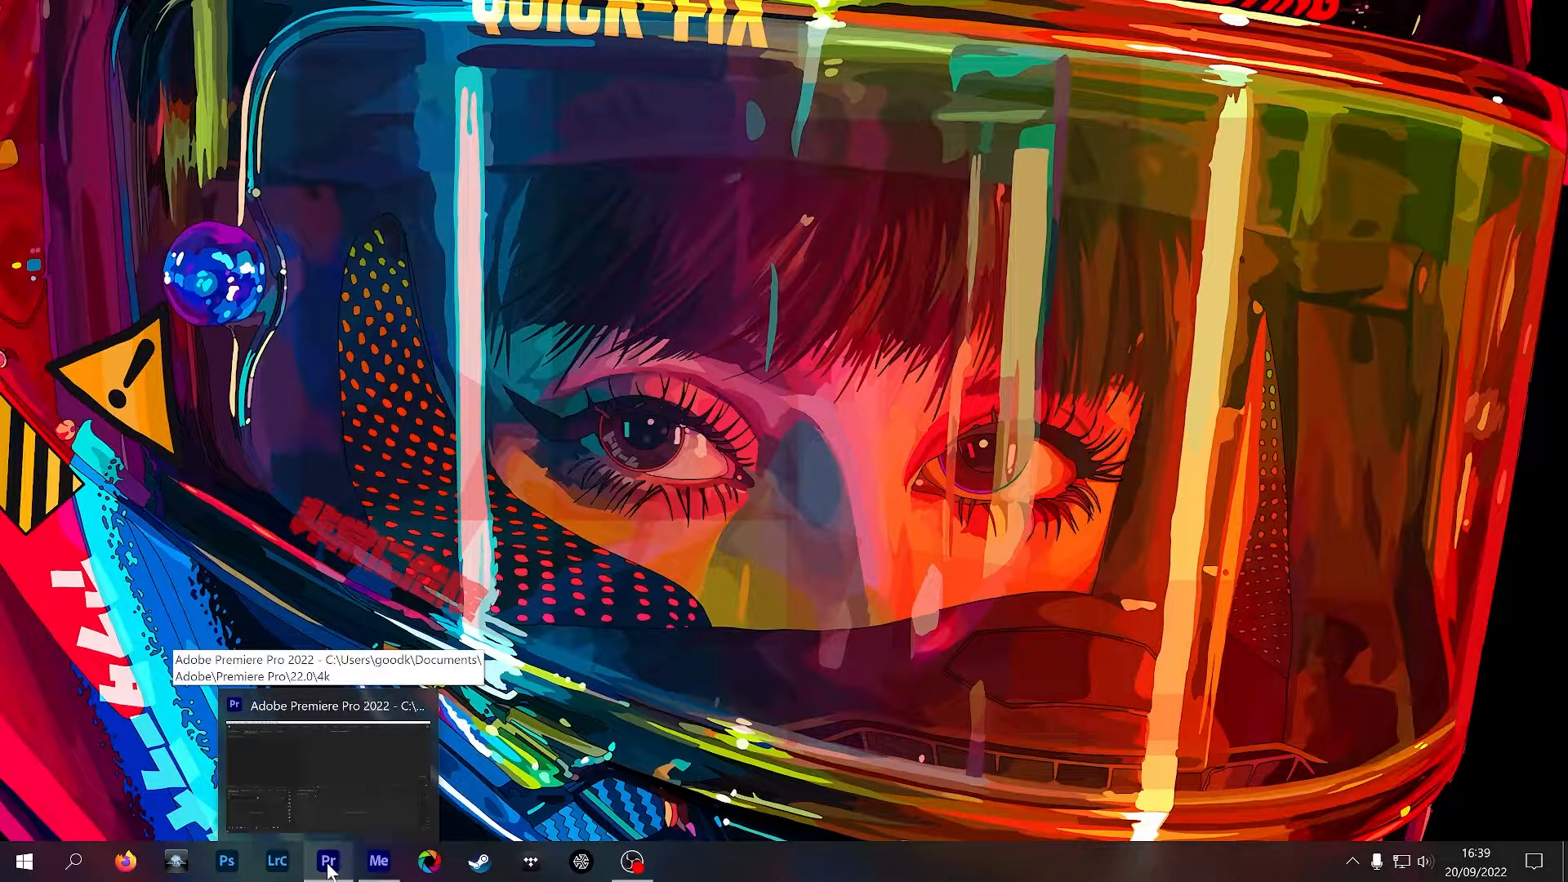
click(329, 868)
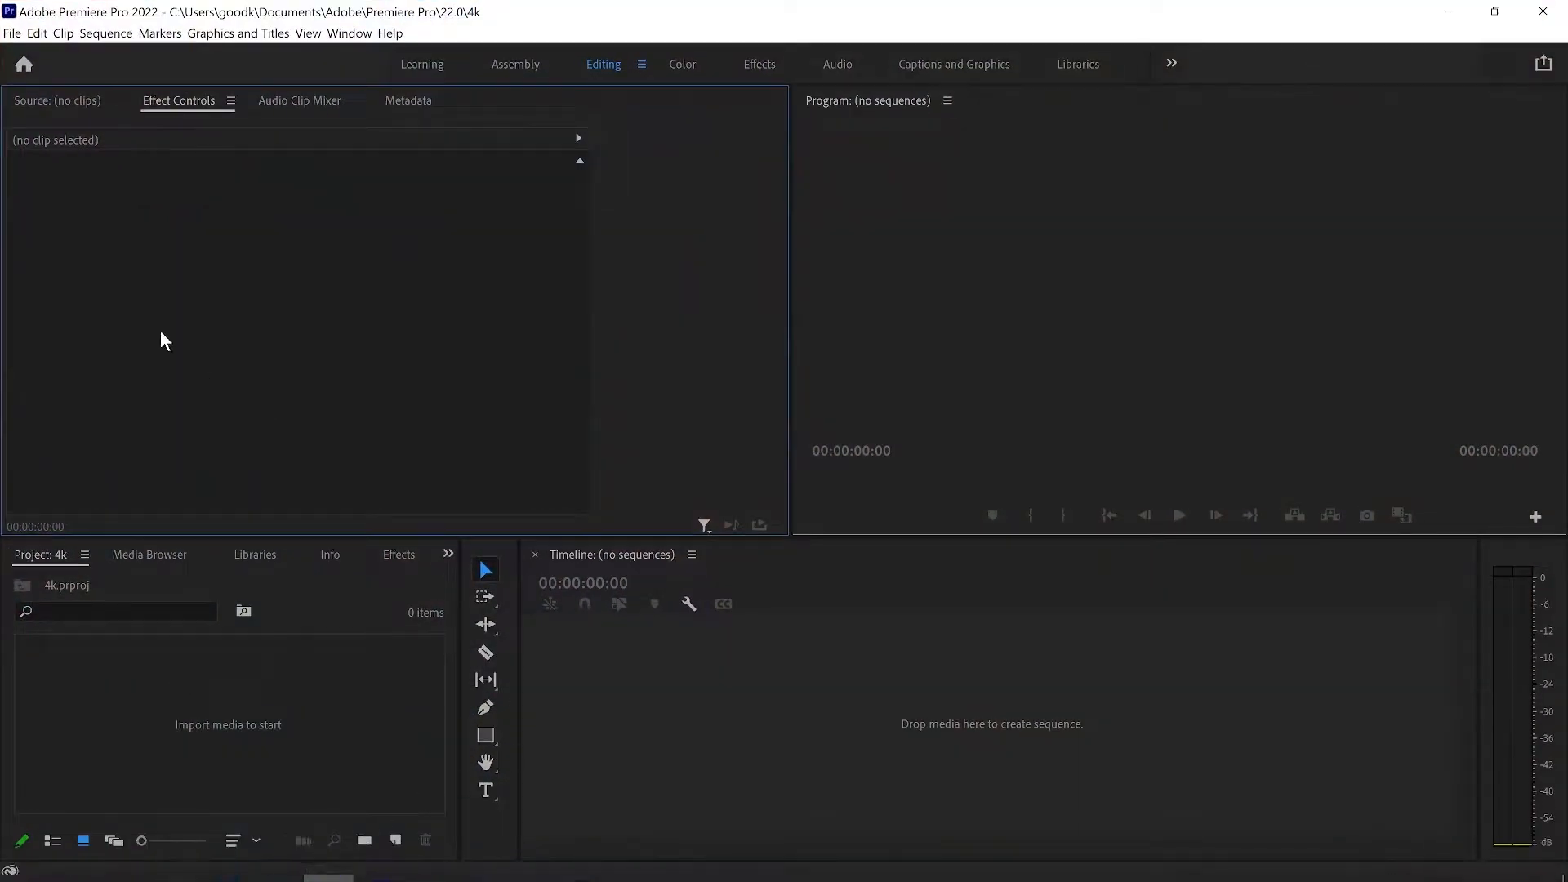
Import shorteroutrocont and video_Apple_ProRes_4444 from the encodes folder into the project.
right_click(346, 723)
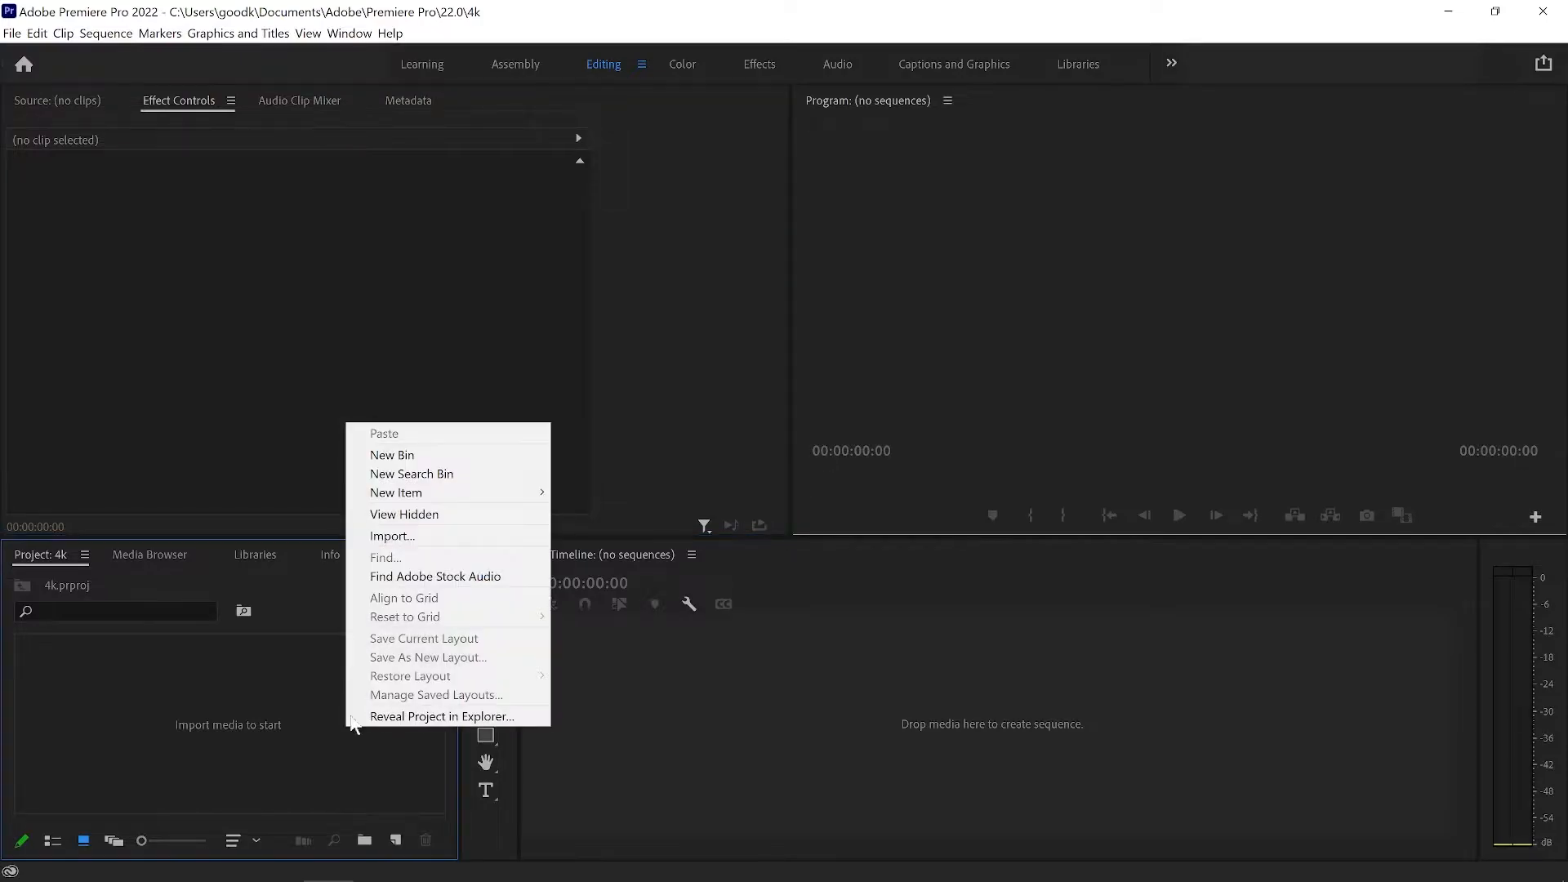
click(423, 537)
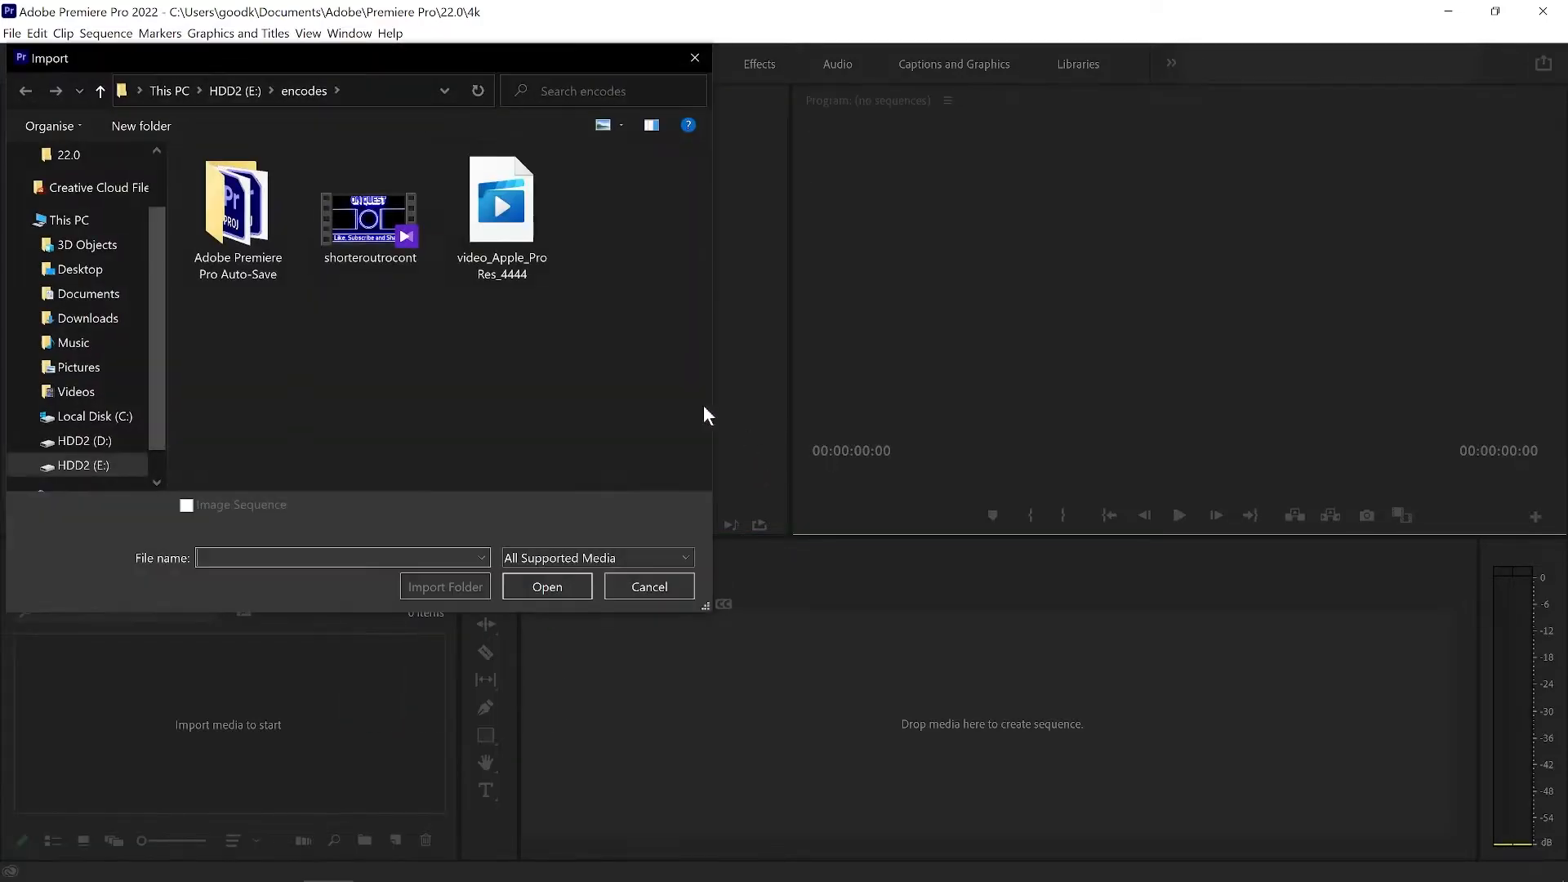
drag(513, 241, 503, 358)
mouse_move(495, 236)
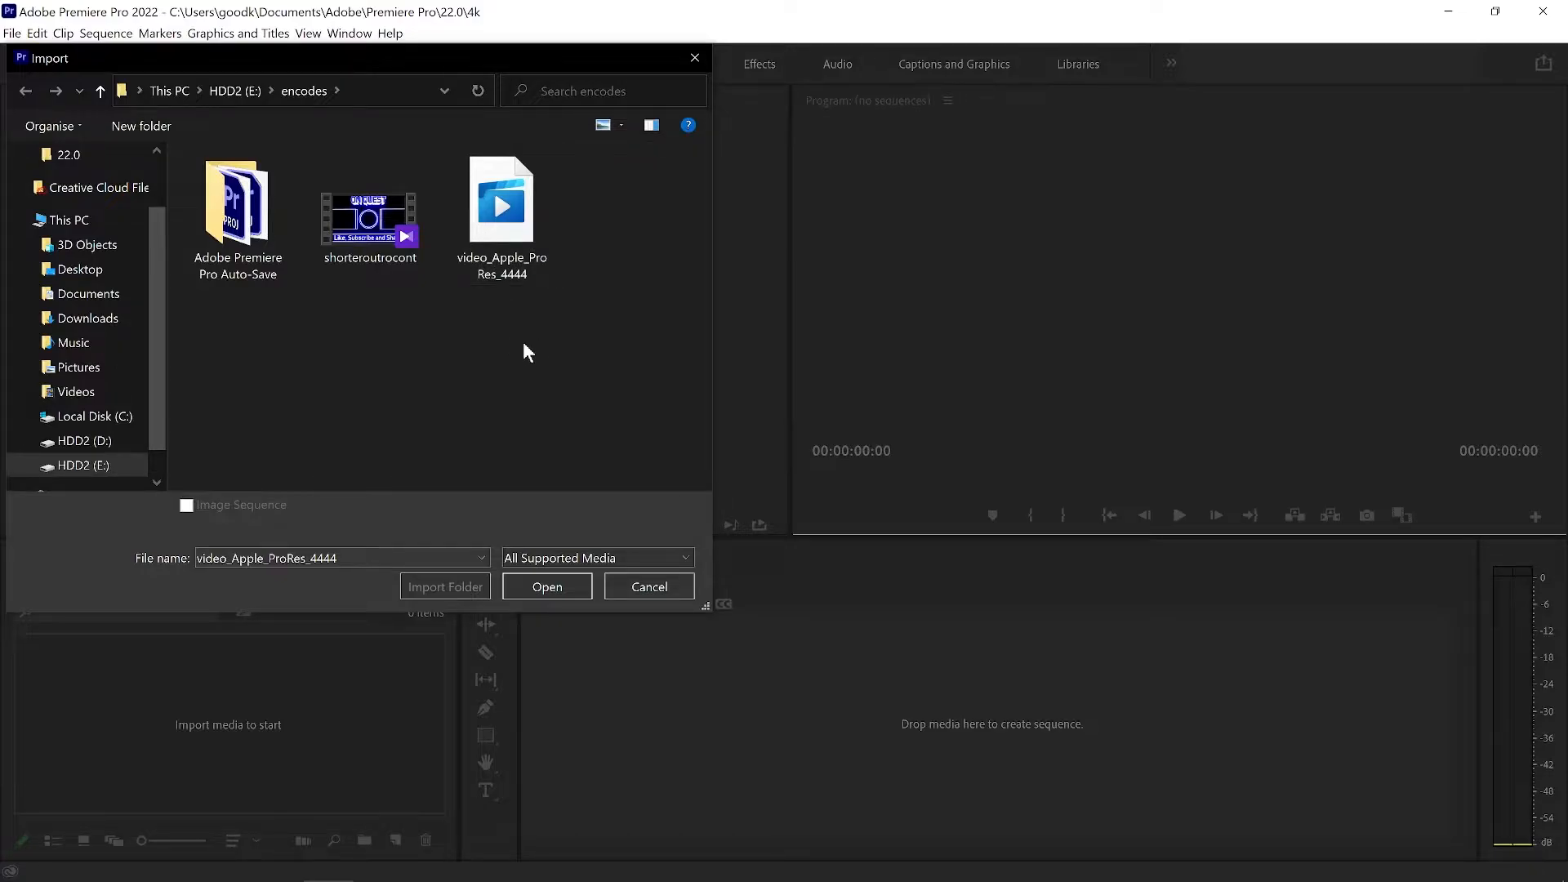
drag(537, 291, 371, 208)
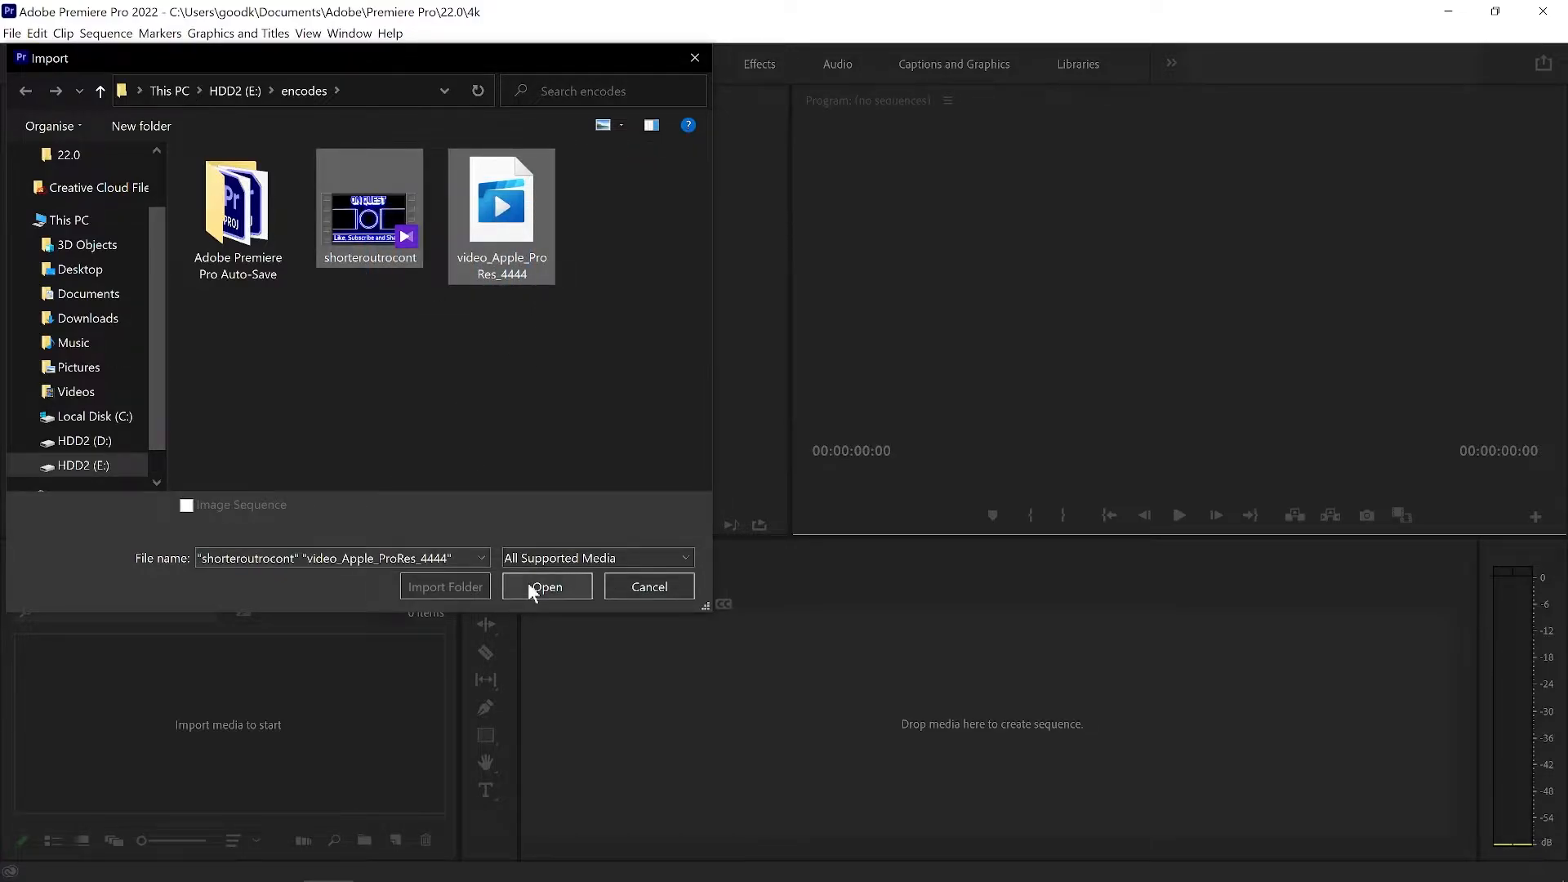
click(528, 581)
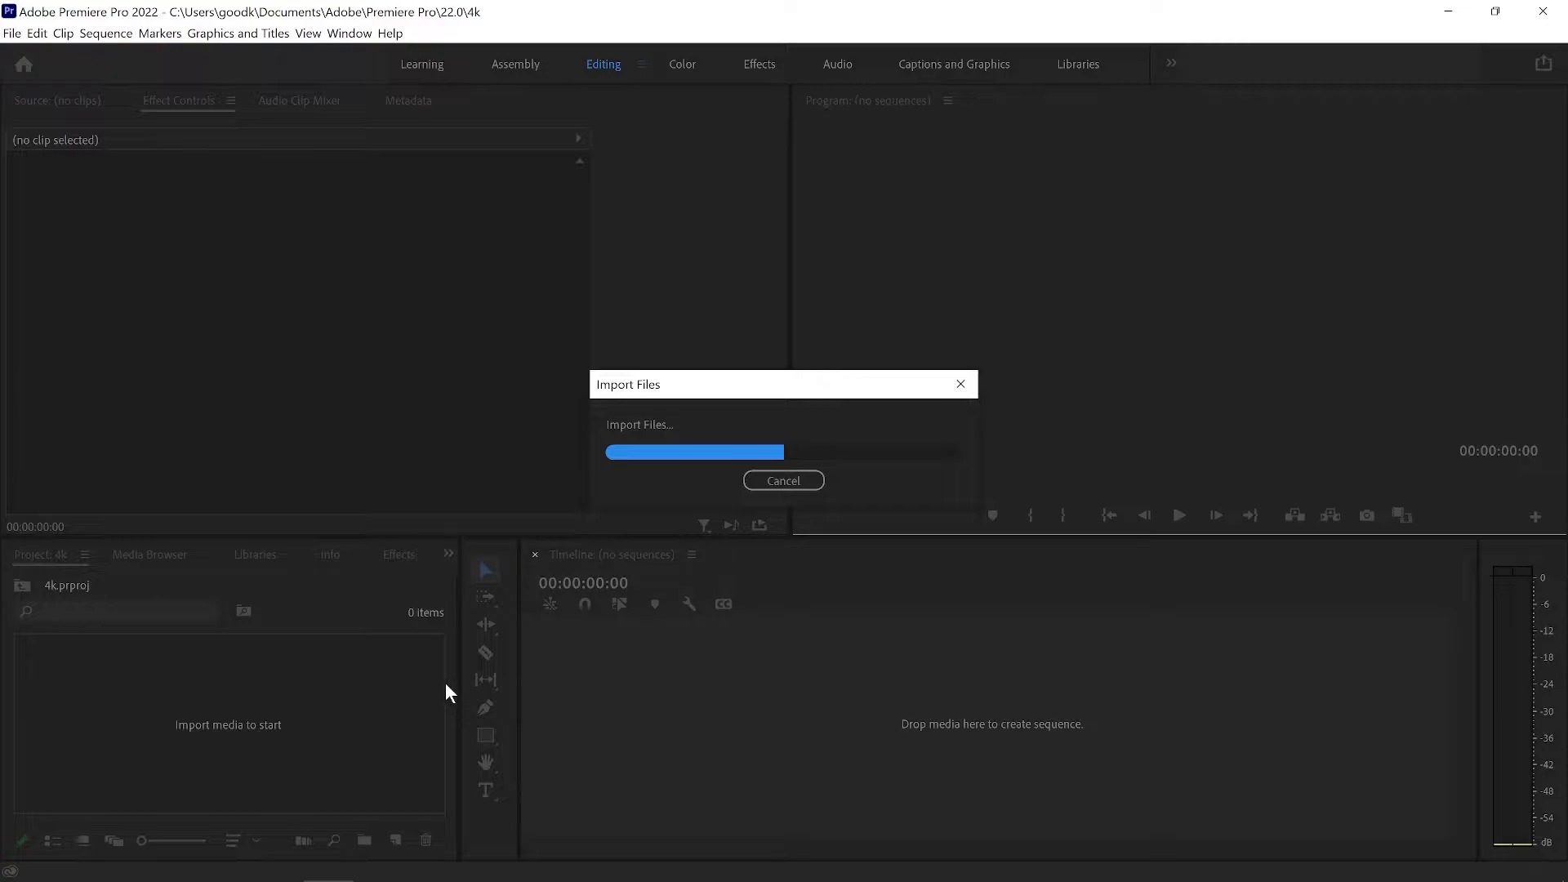
Import the audio.wav file from the Downloads folder into the project.
right_click(336, 790)
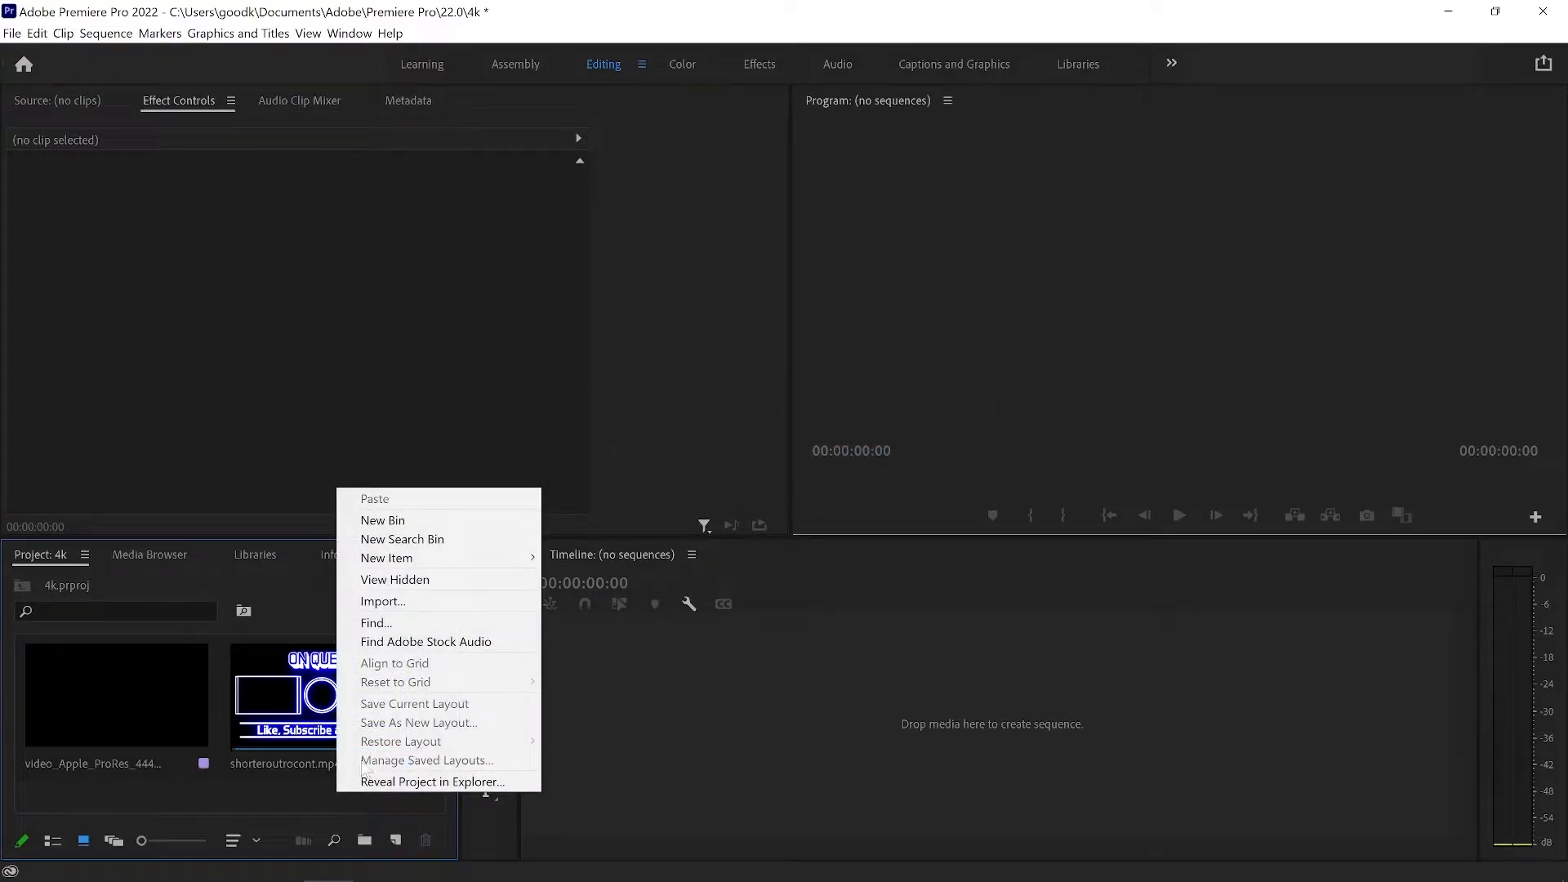
click(422, 609)
click(119, 319)
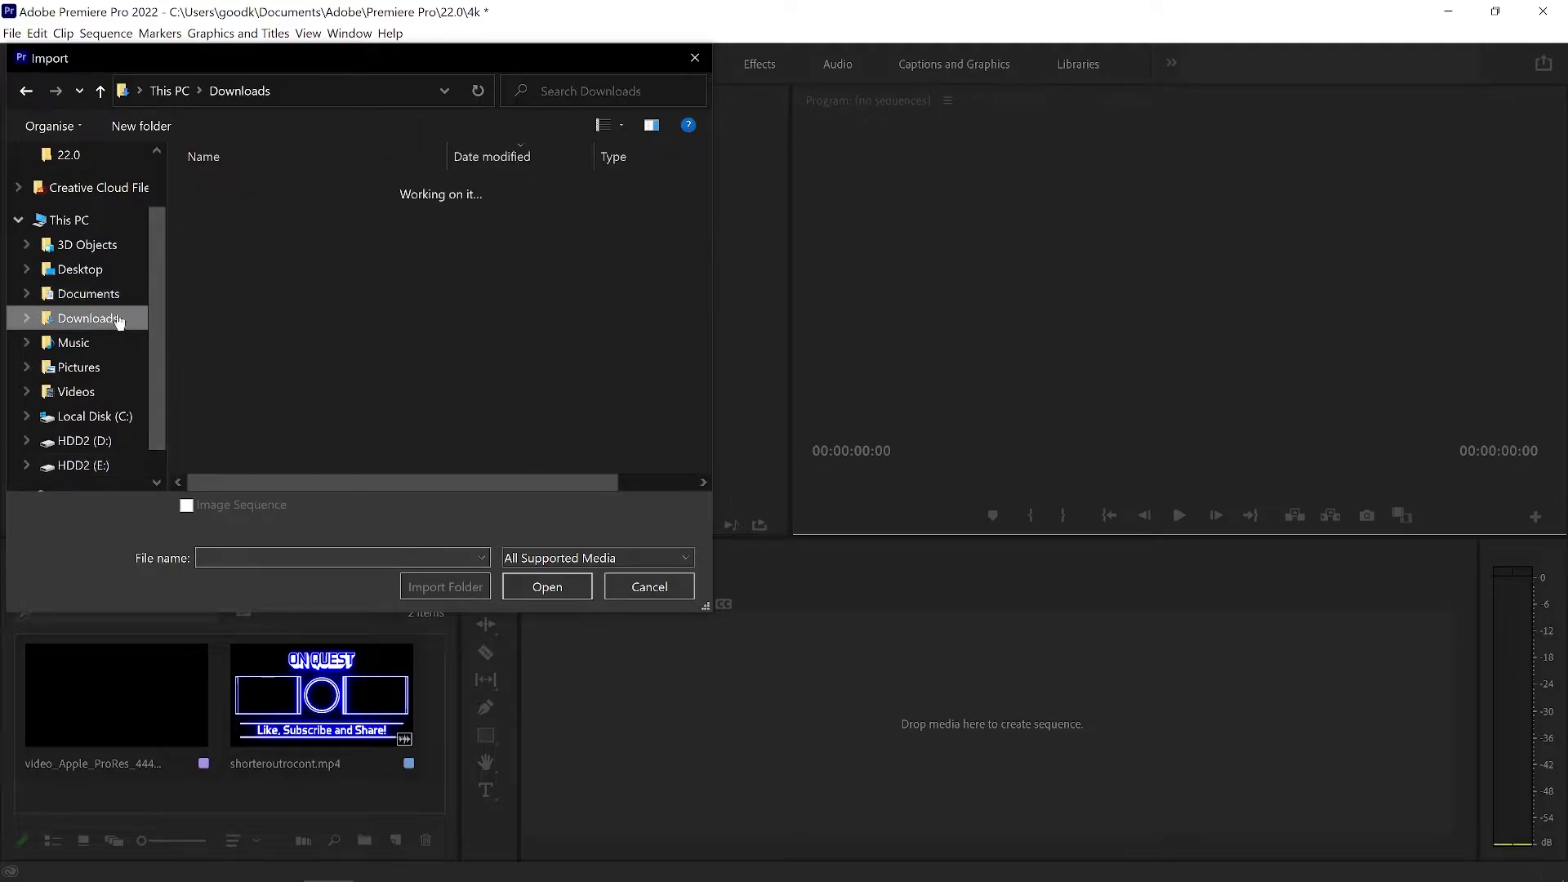
double_click(217, 214)
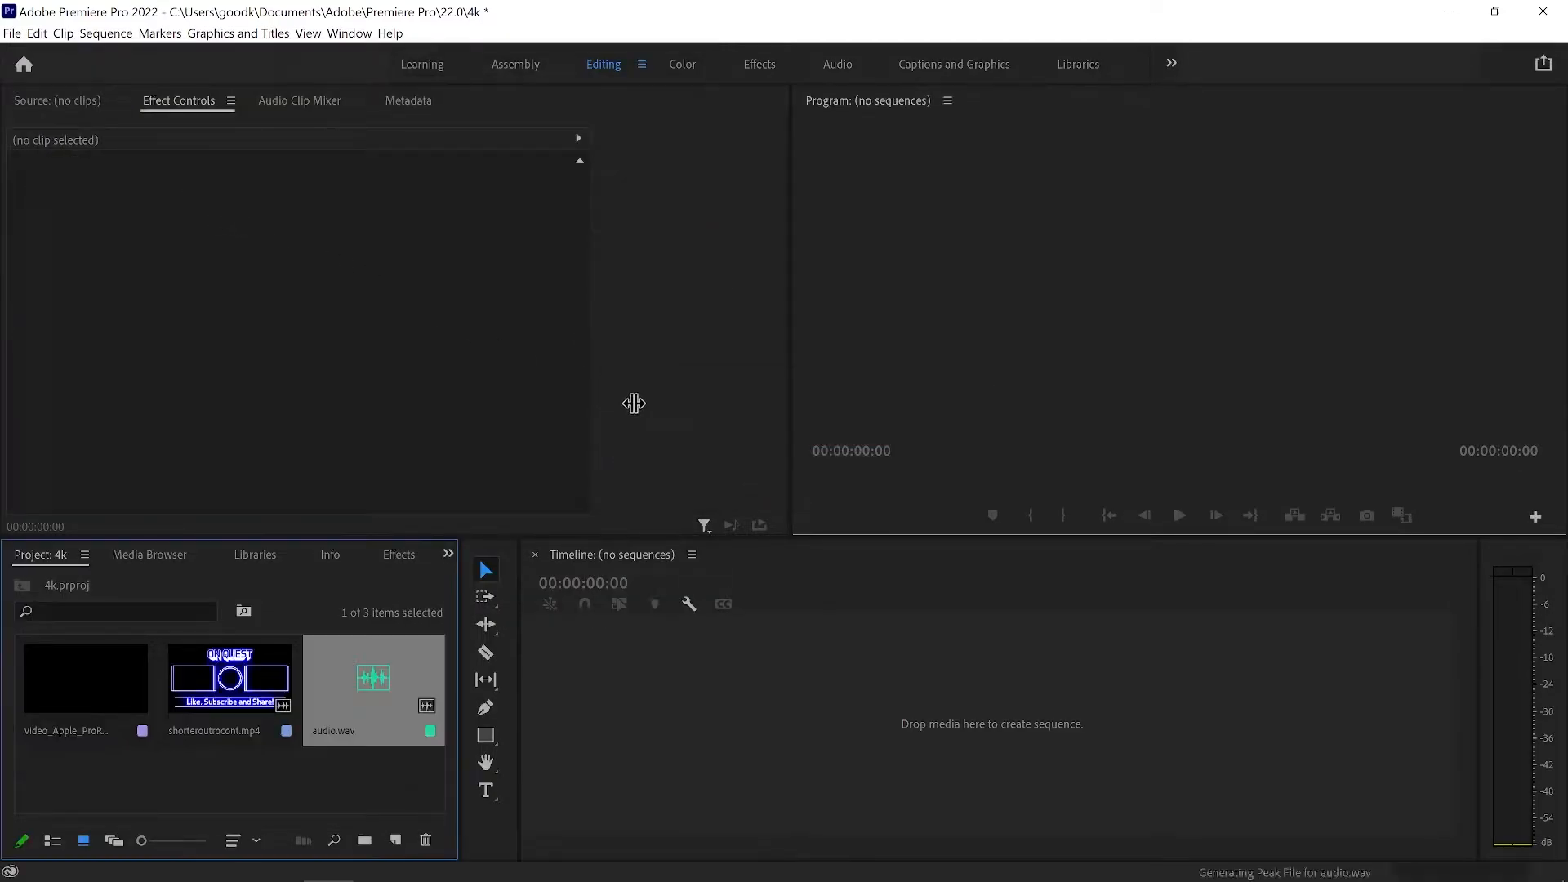
Create a sequence from the video_Apple_ProRes_4444 clip and turn off timeline snapping.
click(65, 682)
drag(66, 682, 641, 663)
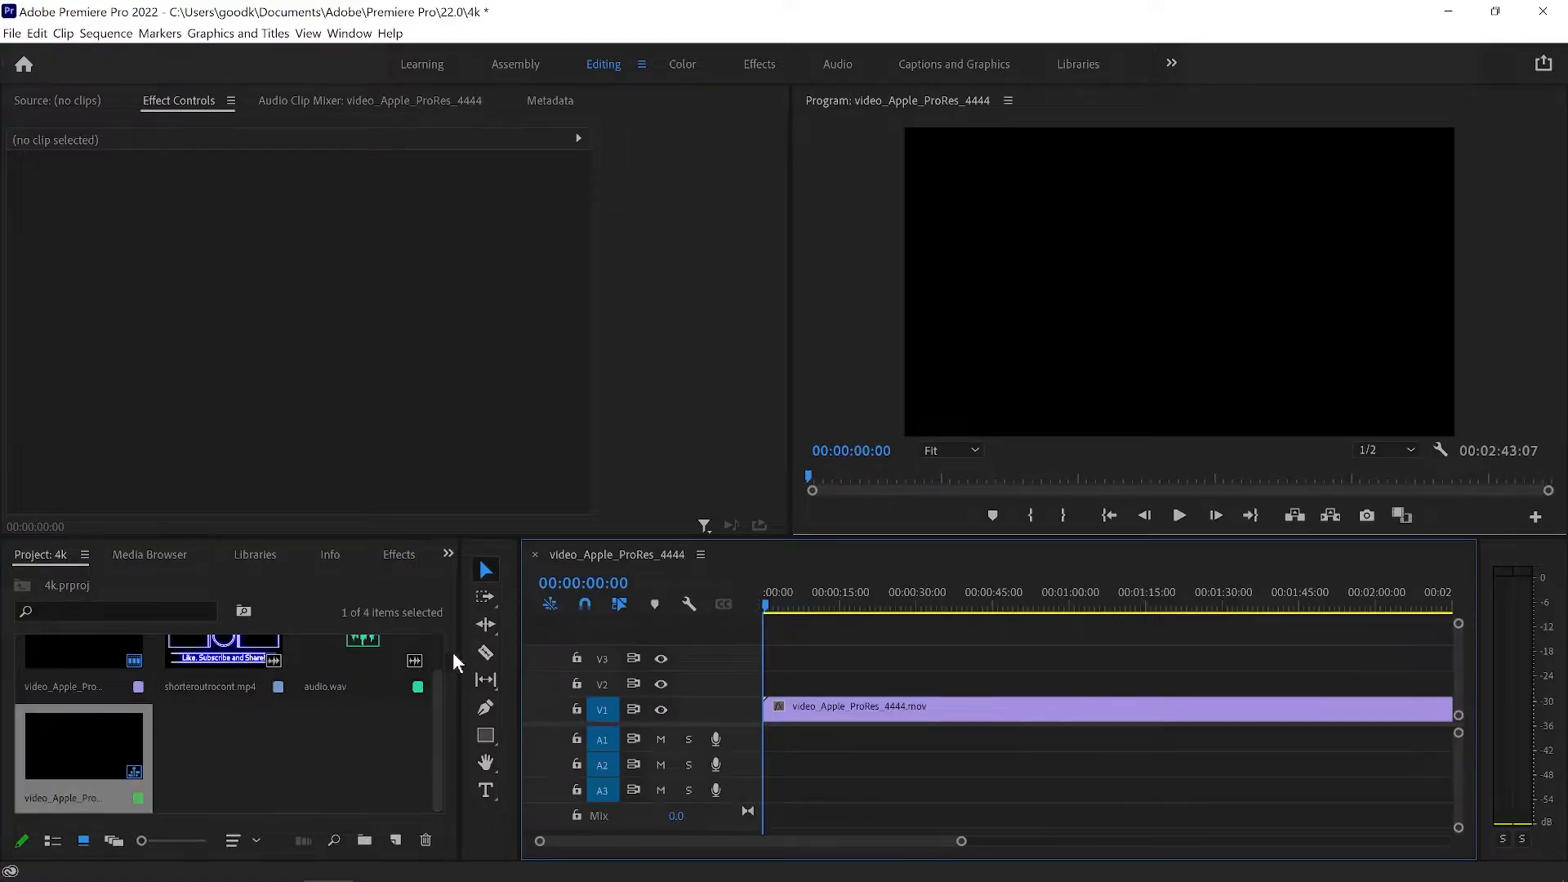
click(583, 603)
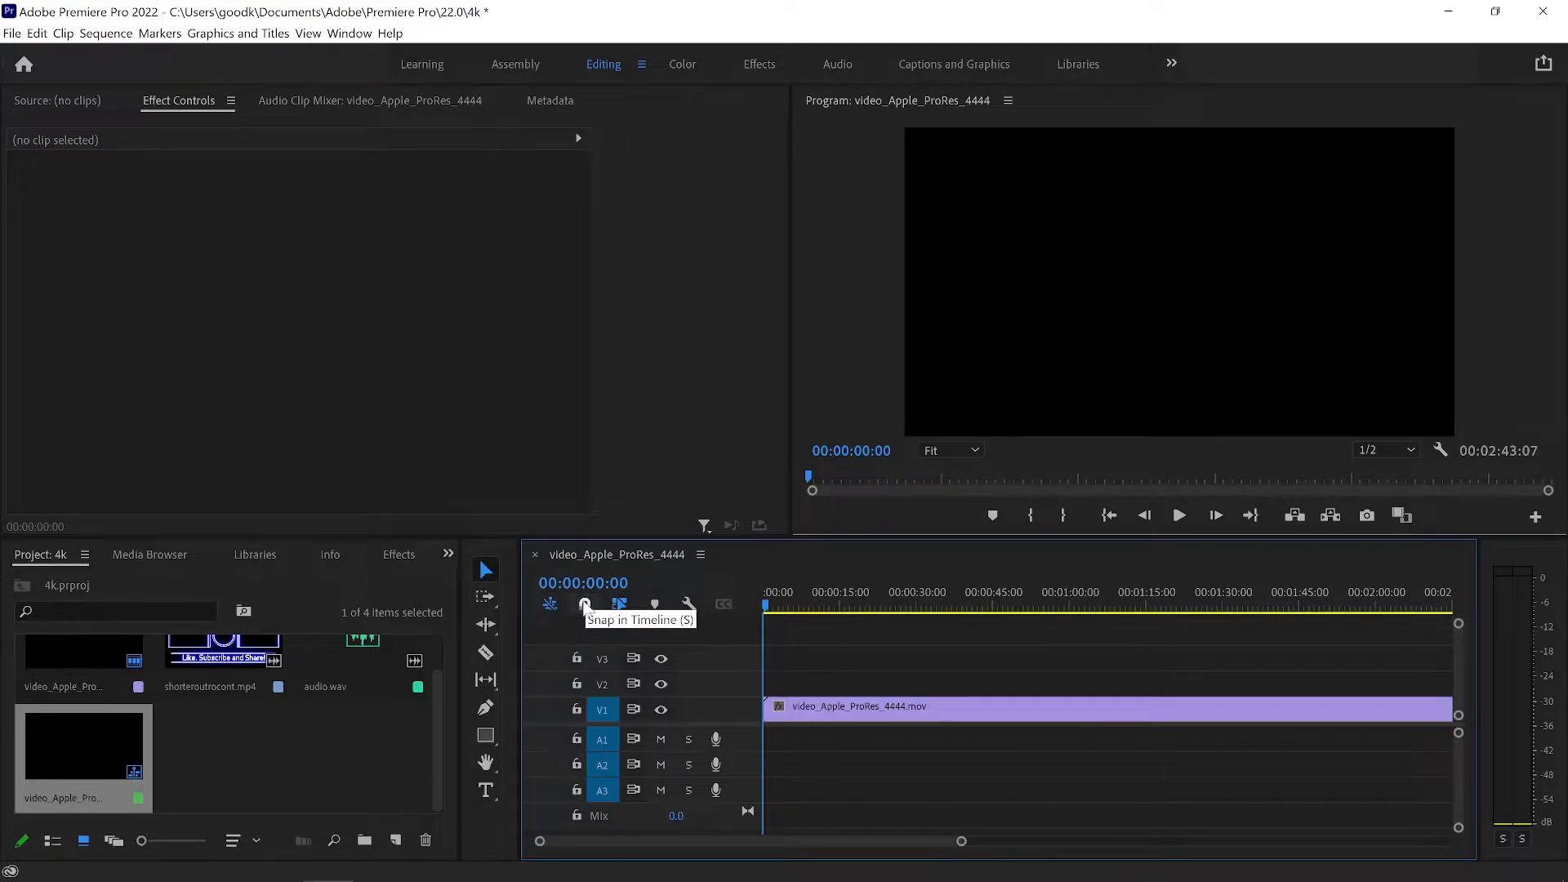
Place audio.wav on audio track A1 at the start of the sequence, beneath the video clip.
drag(962, 844, 561, 842)
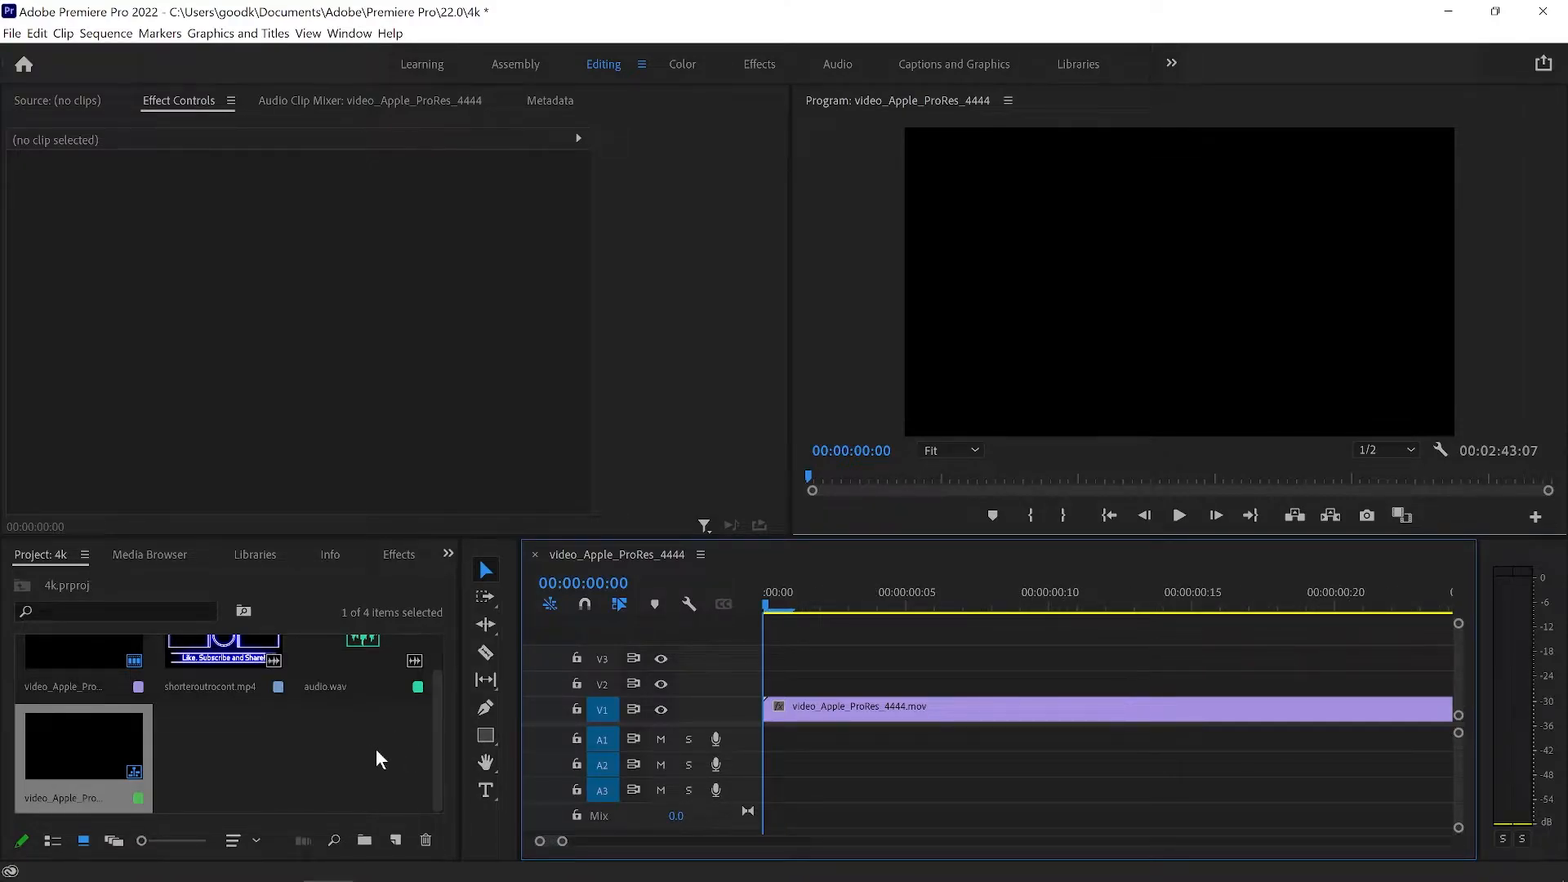
scroll(376, 748, up, 1)
drag(368, 684, 748, 743)
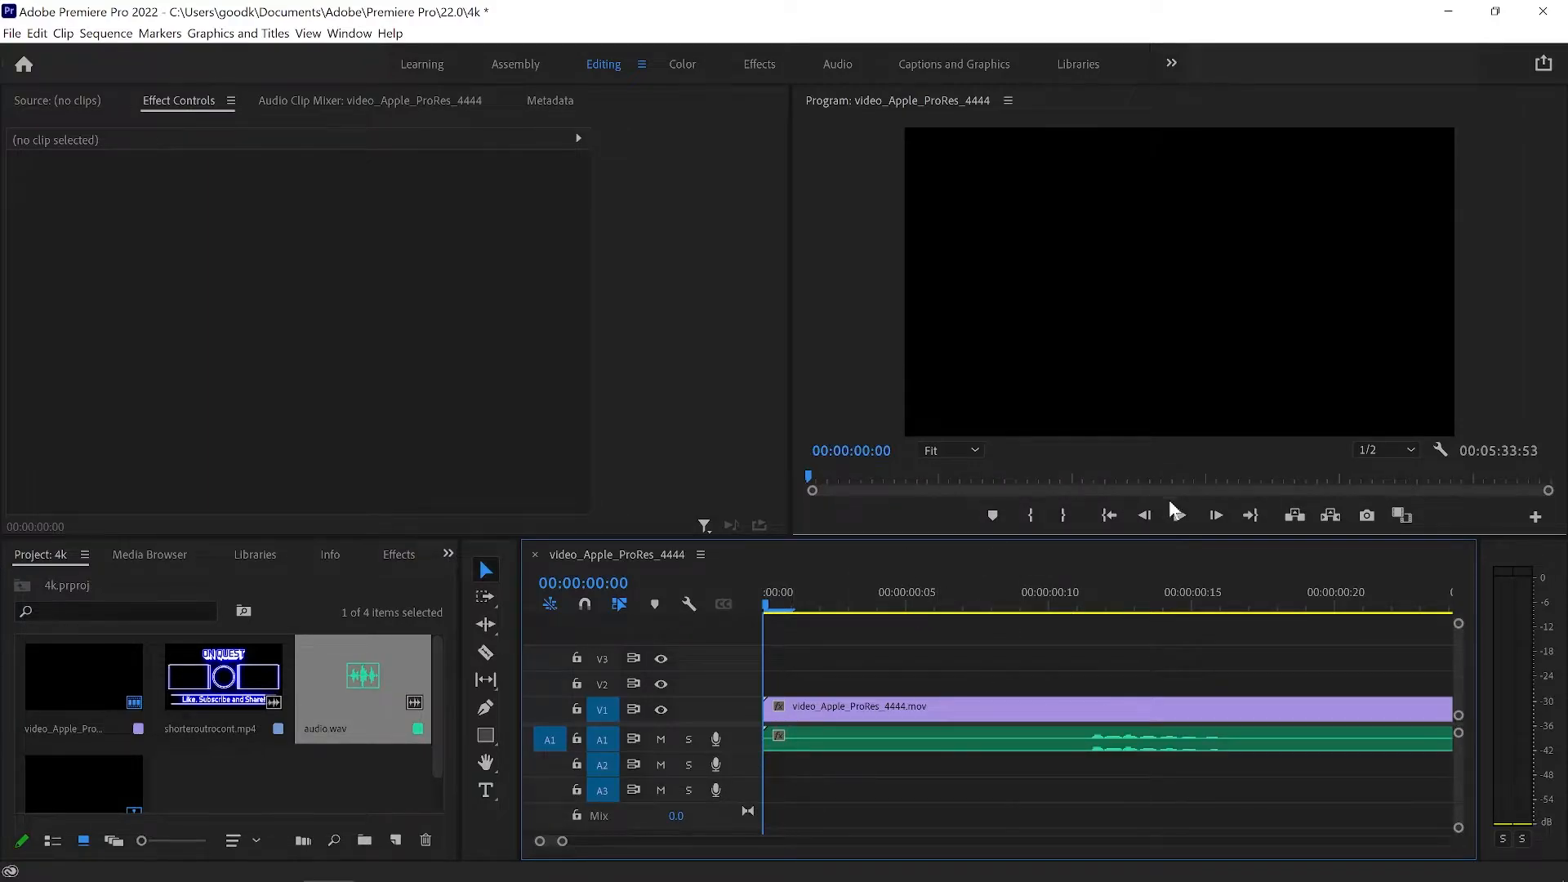
Lower the system volume, play the opening seconds of the sequence and pause at 00:00:04:21.
key(XF86AudioLowerVolume)
key(XF86AudioLowerVolume)
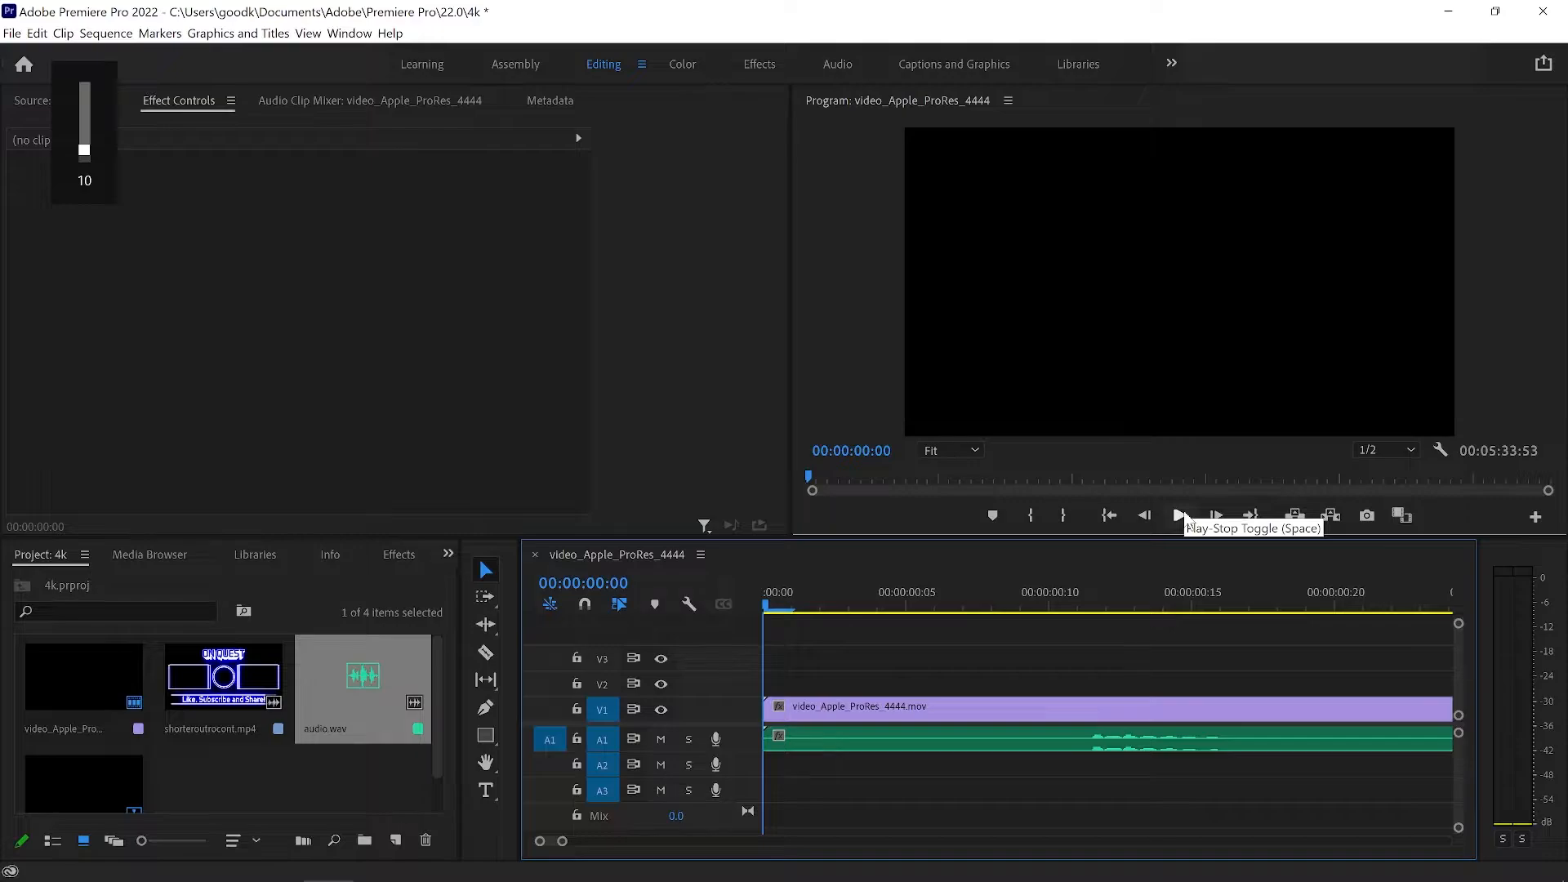
key(XF86AudioLowerVolume)
key(XF86AudioLowerVolume)
click(1182, 515)
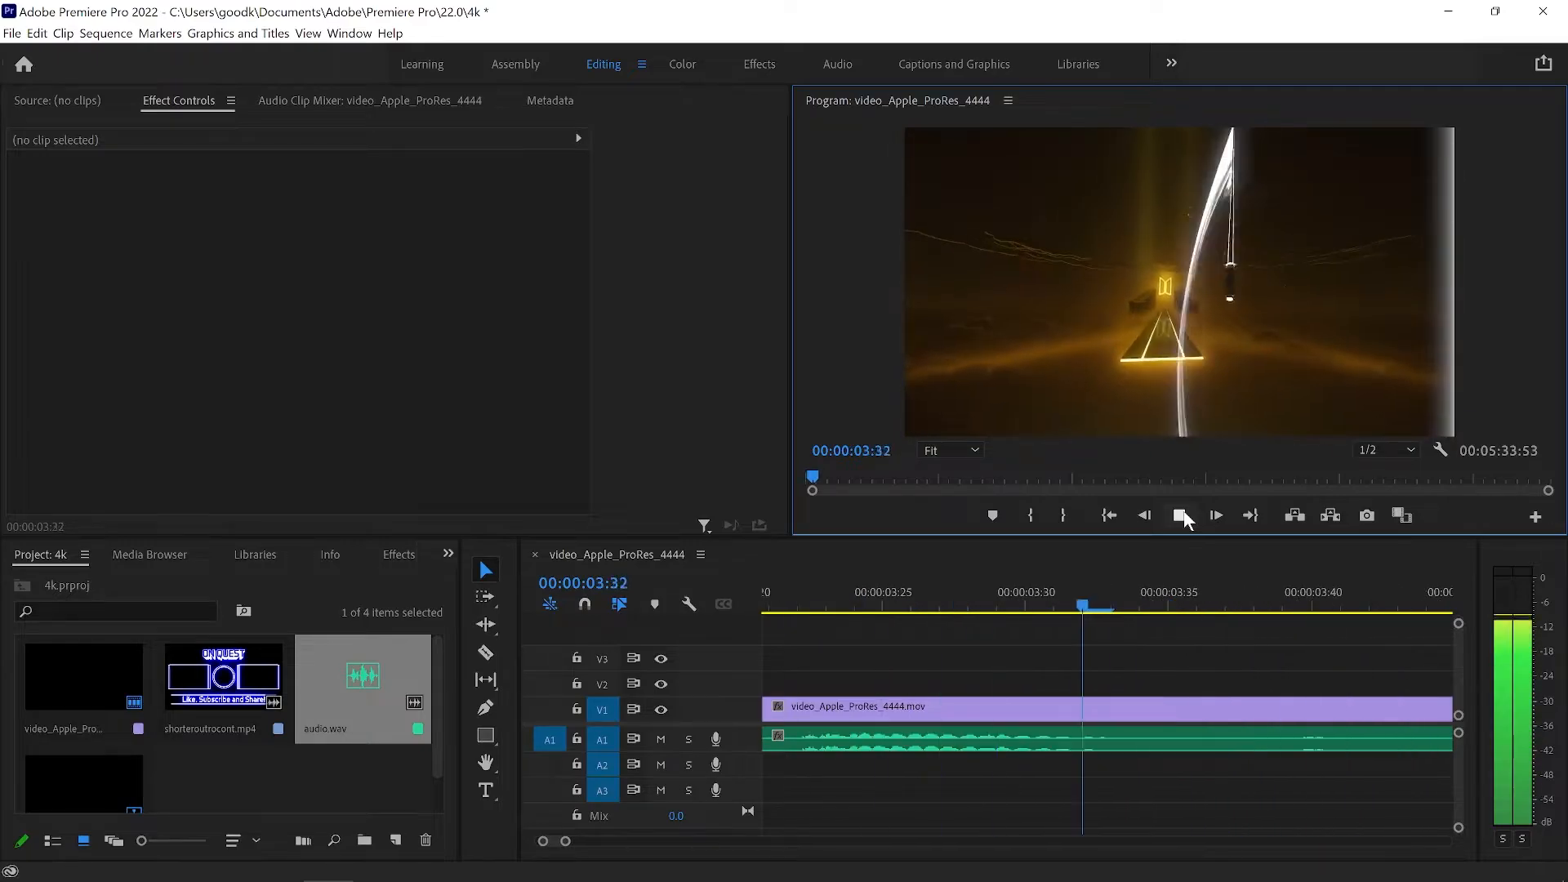
click(1182, 515)
click(1182, 515)
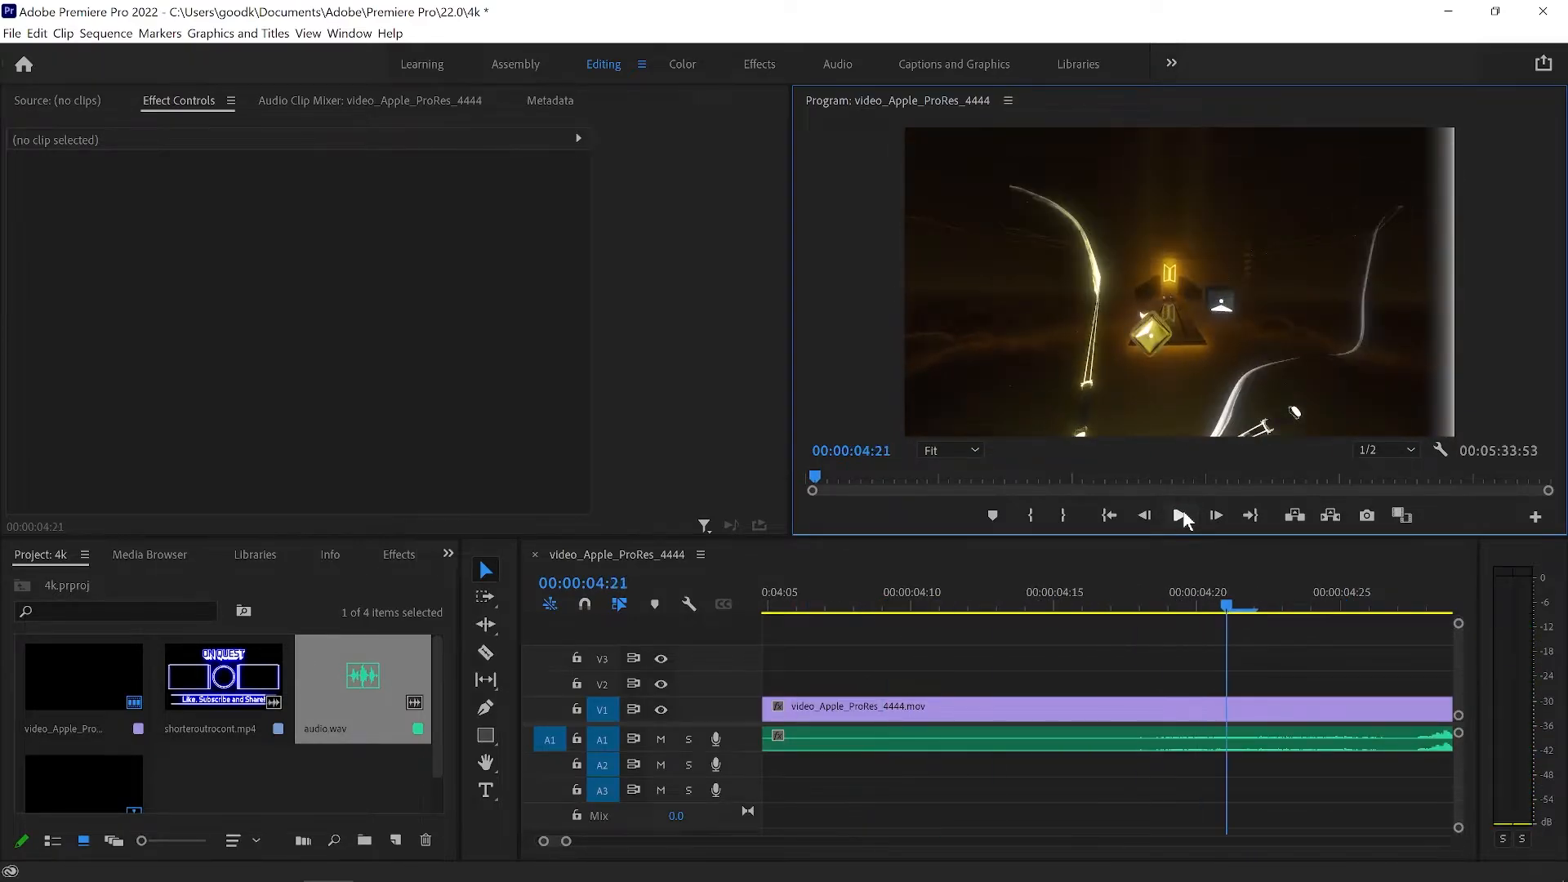
Raise the system volume to 12 and advance the sequence frame by frame to 00:00:04:28 to check the audio sync.
key(XF86AudioRaiseVolume)
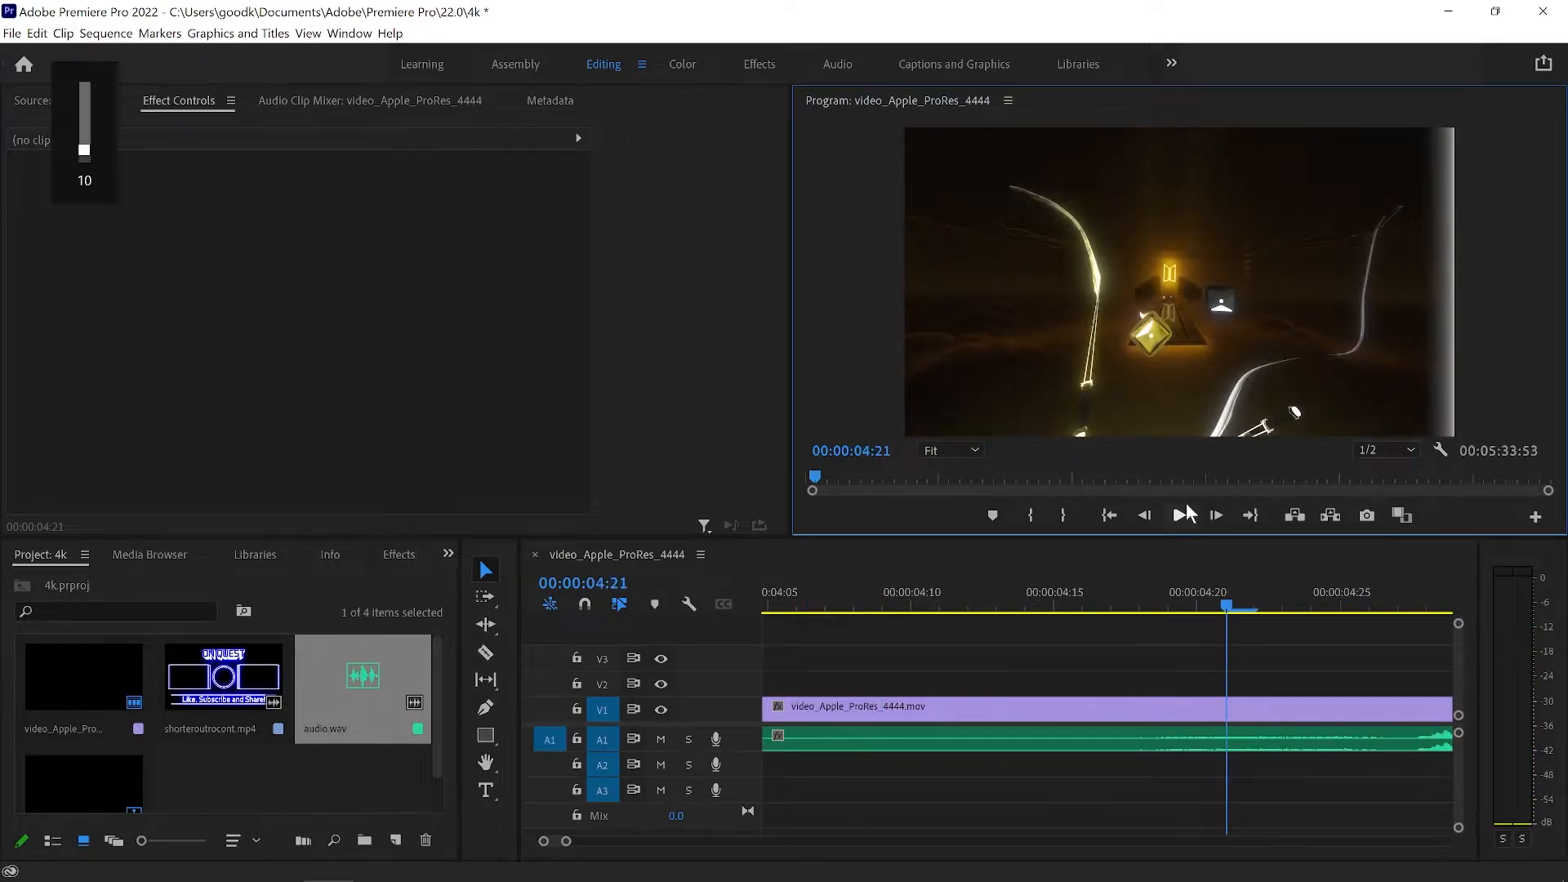
key(XF86AudioRaiseVolume)
click(1217, 516)
click(1216, 516)
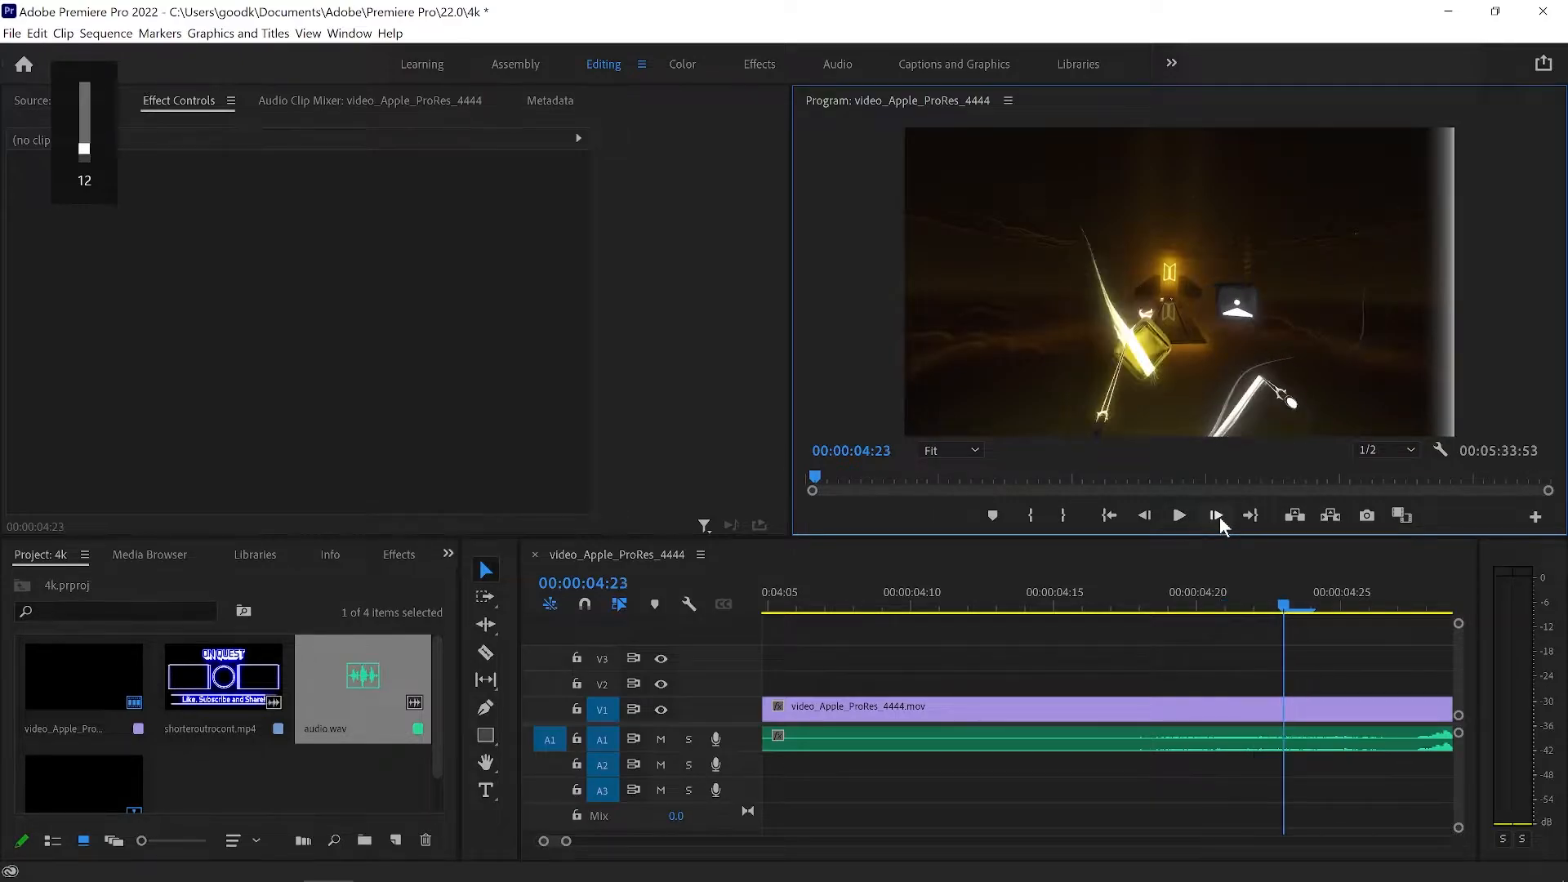
click(1217, 516)
click(1217, 516)
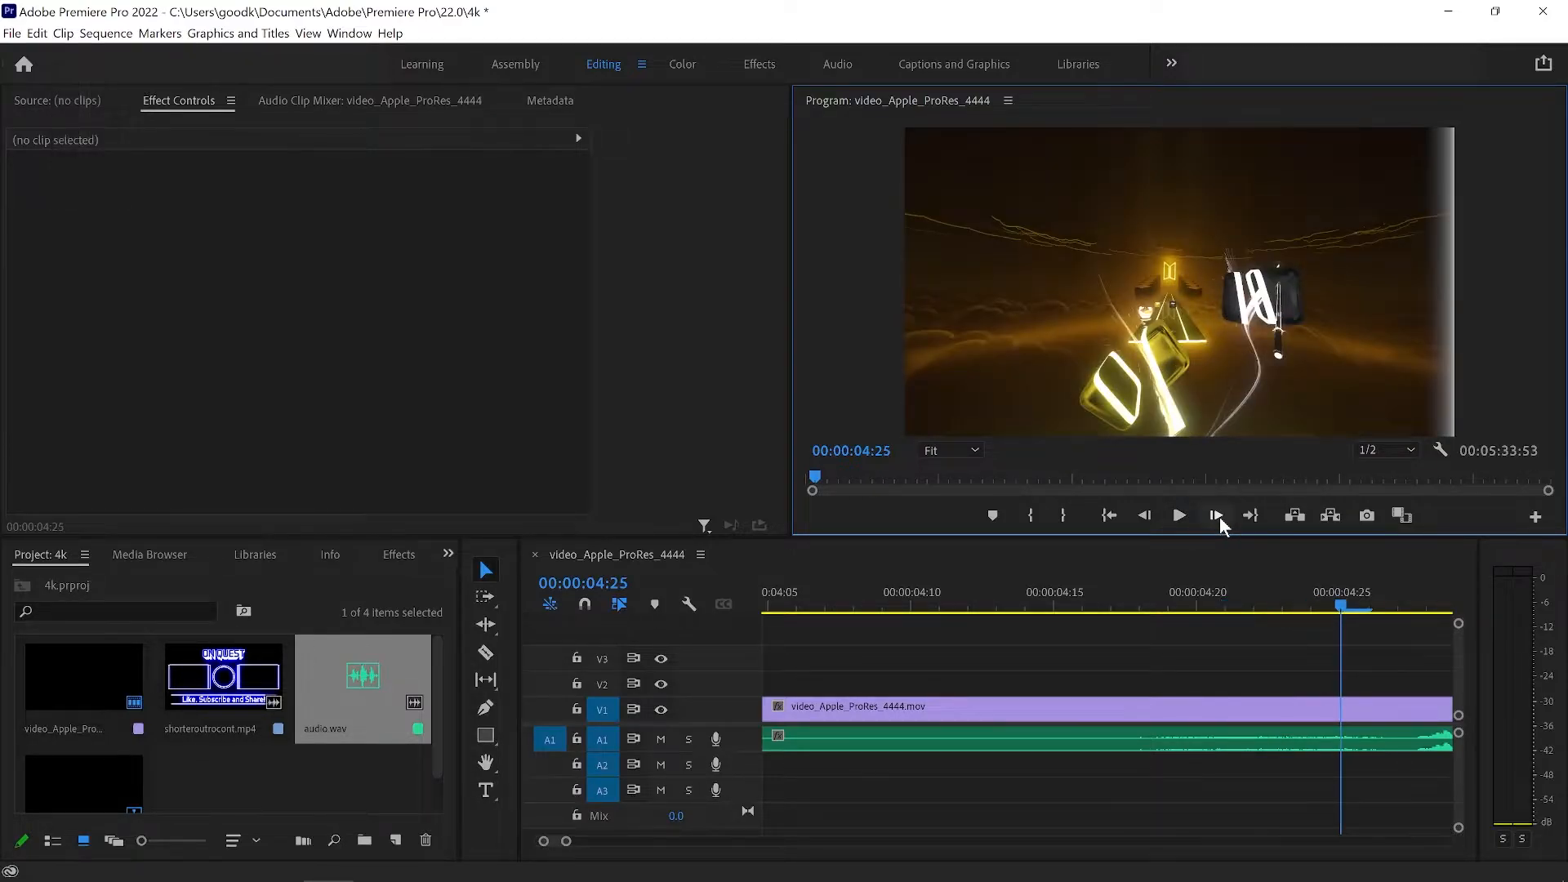
click(1217, 516)
click(1217, 516)
click(1216, 516)
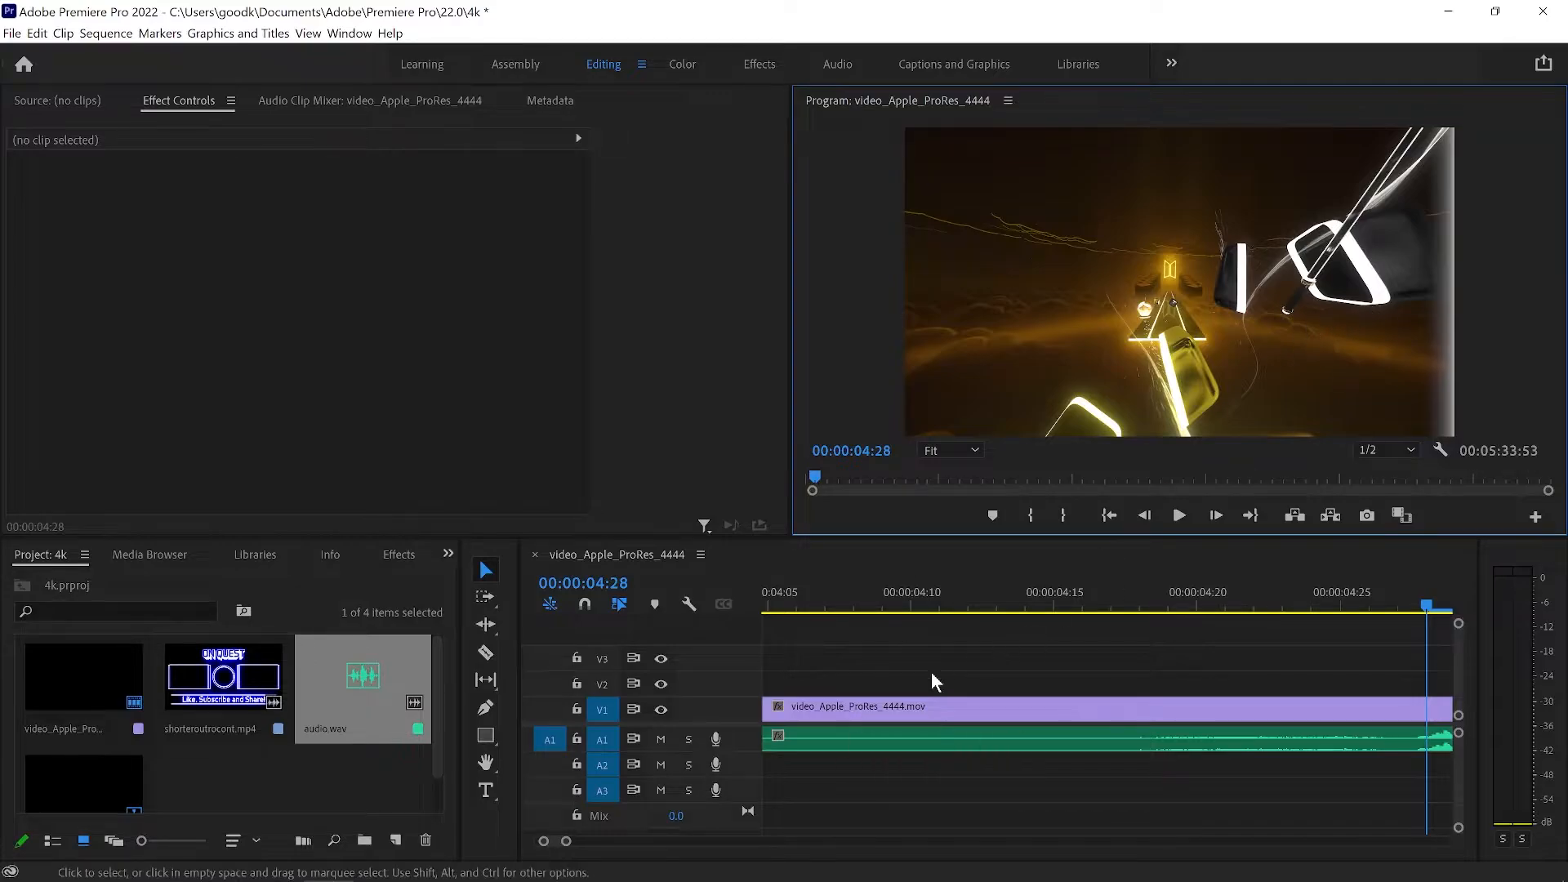
Select the video clip on V1, then play the sequence from 00:00:04:28 and pause at 00:00:15:22.
click(895, 707)
drag(895, 706, 961, 710)
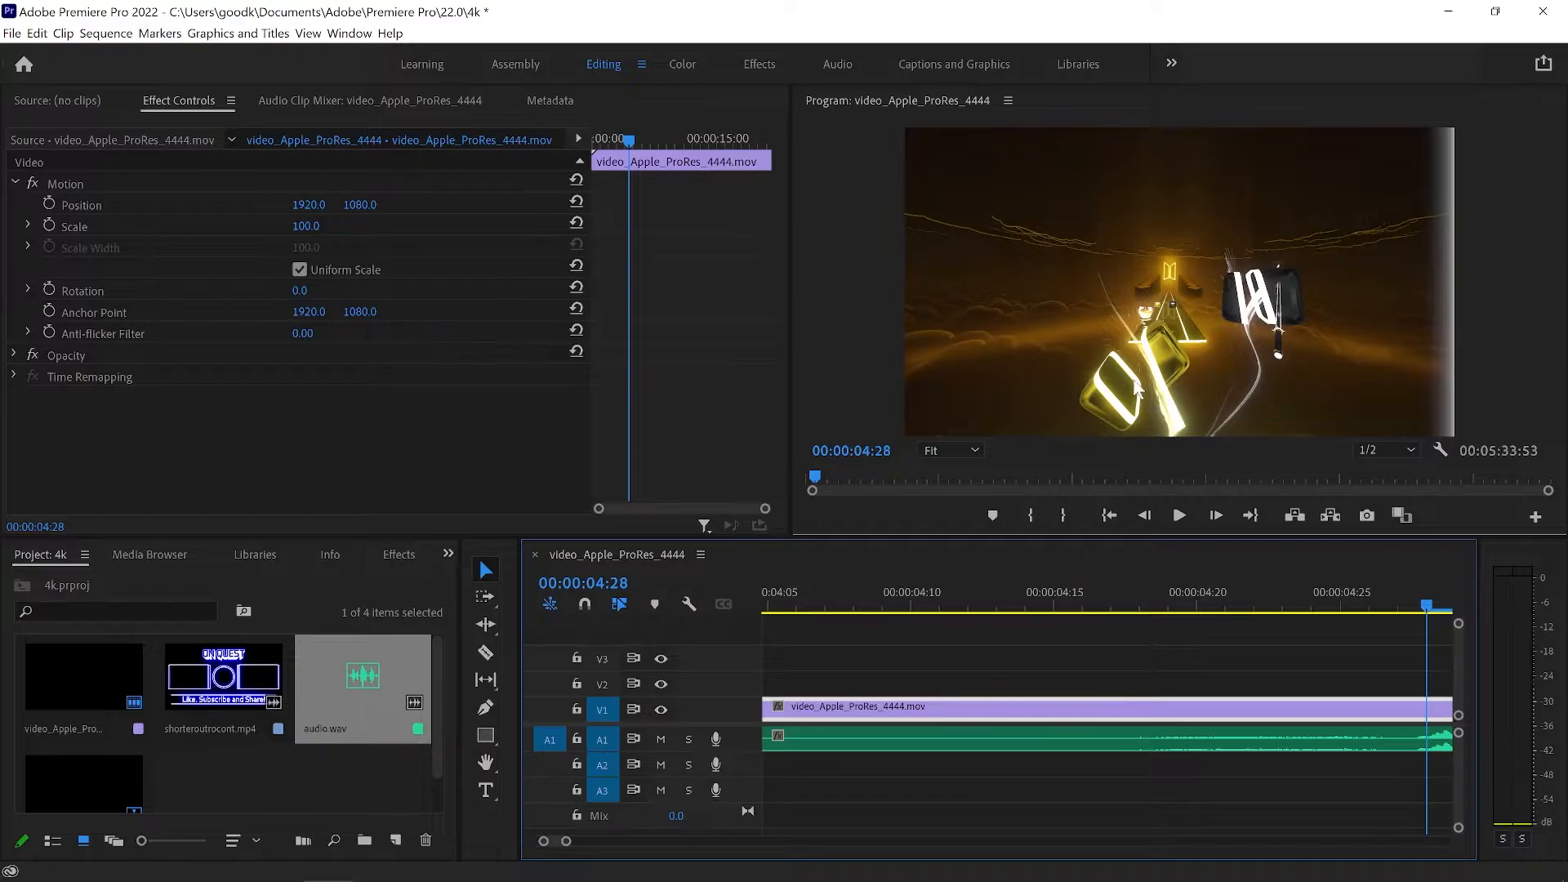
click(1147, 517)
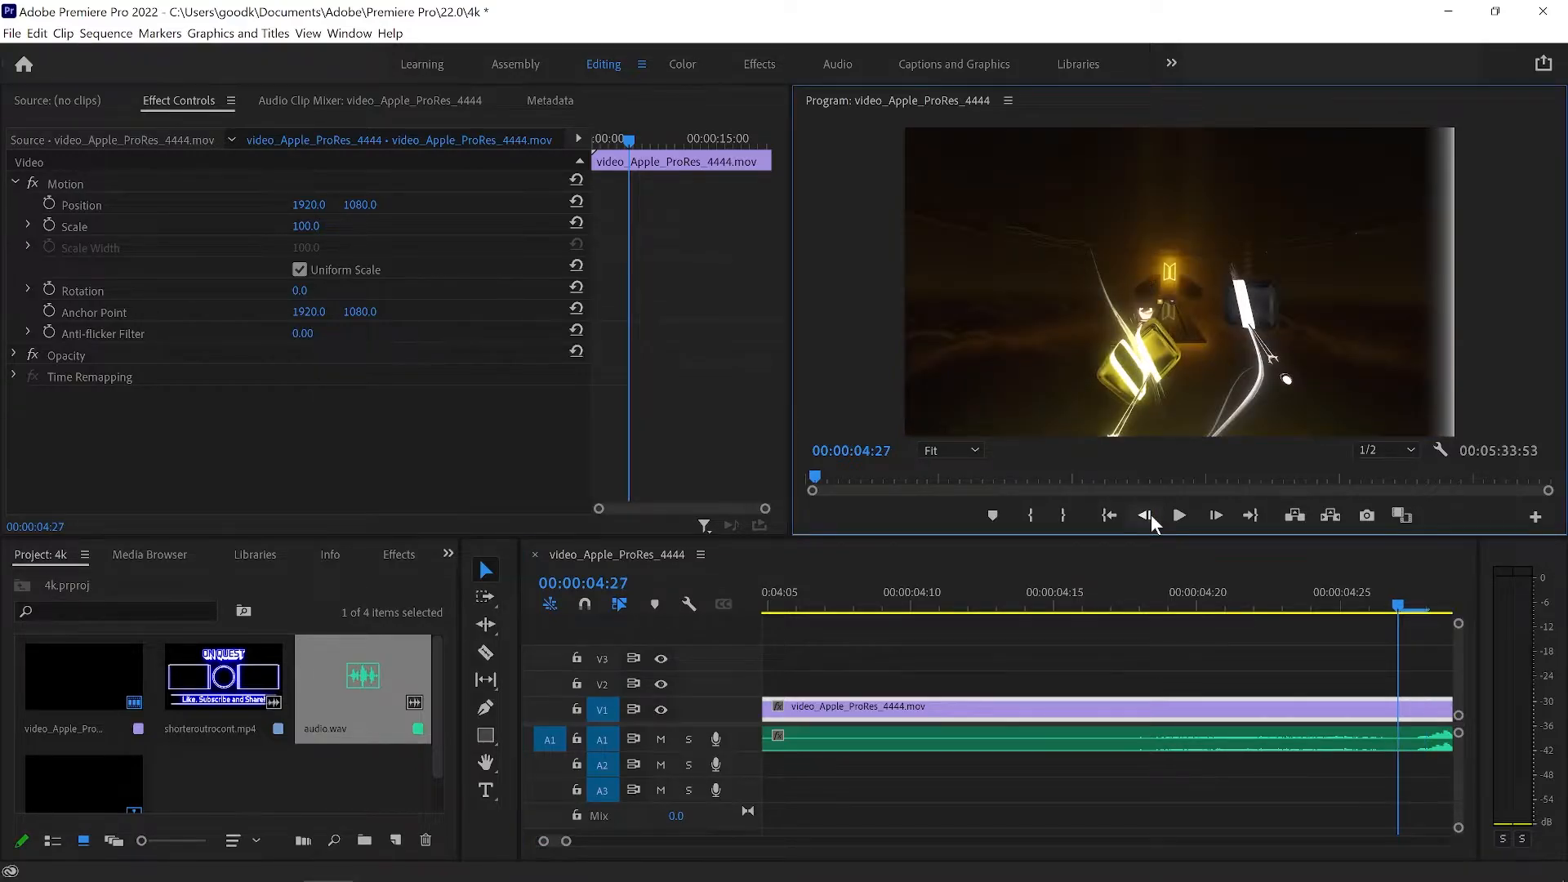
click(1151, 521)
click(1217, 519)
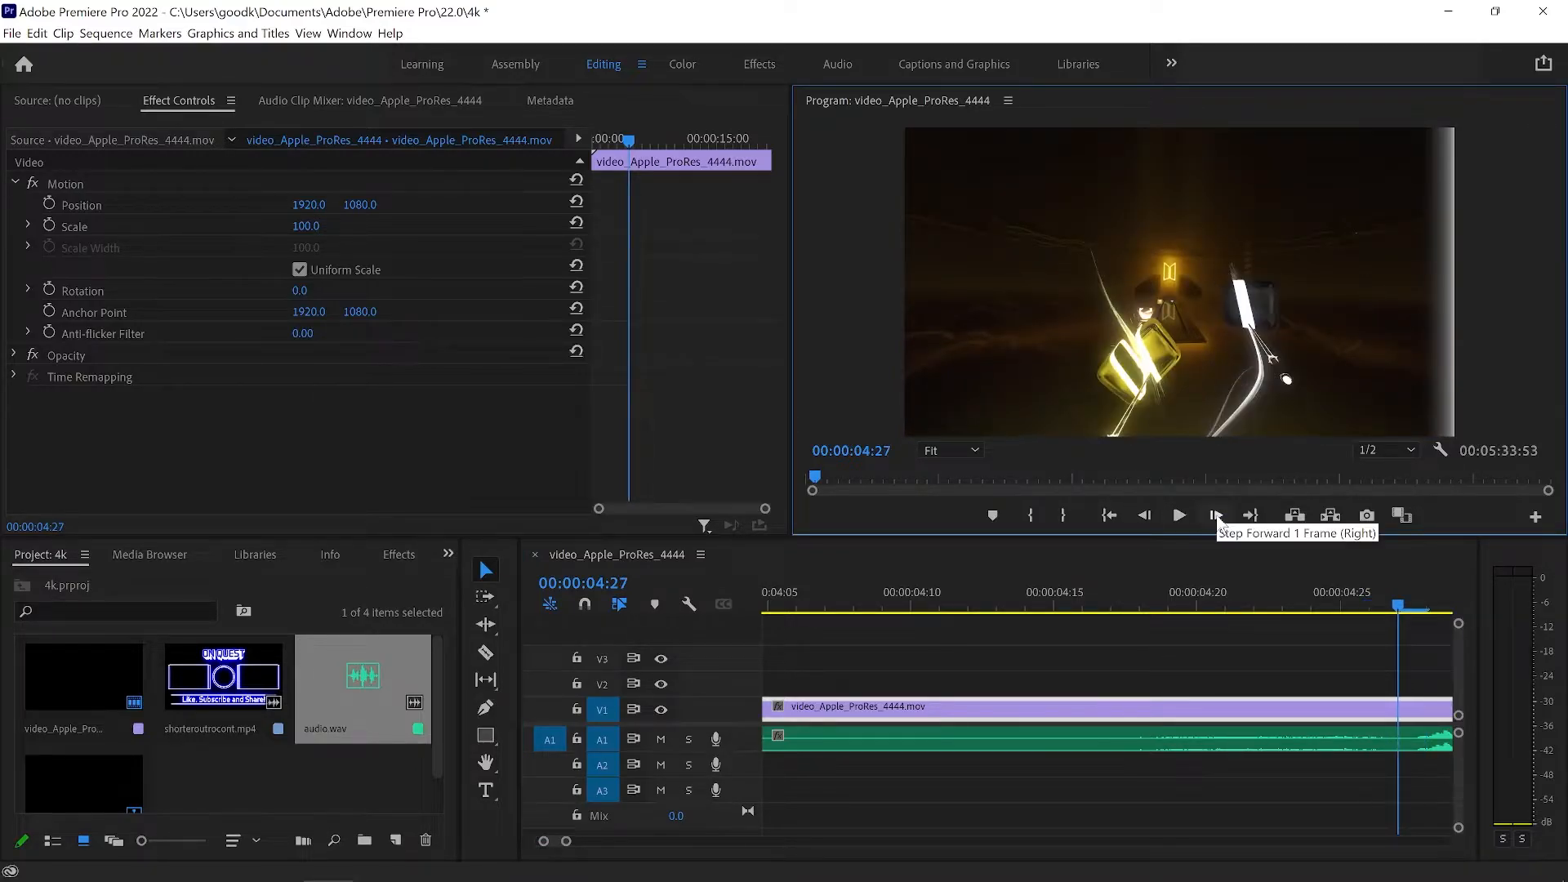
click(1217, 519)
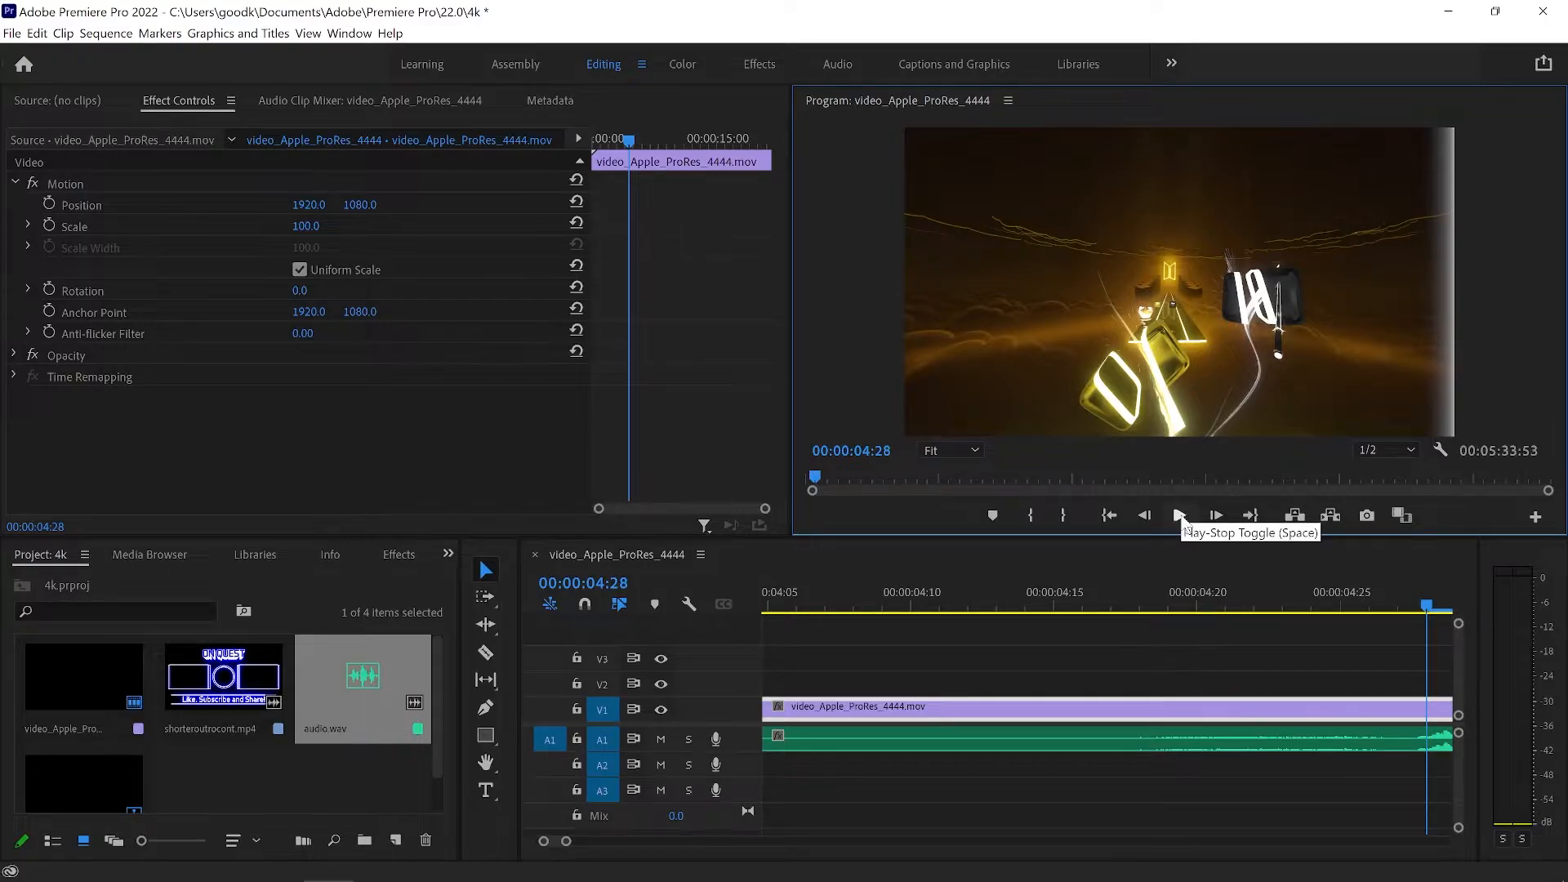
click(1180, 516)
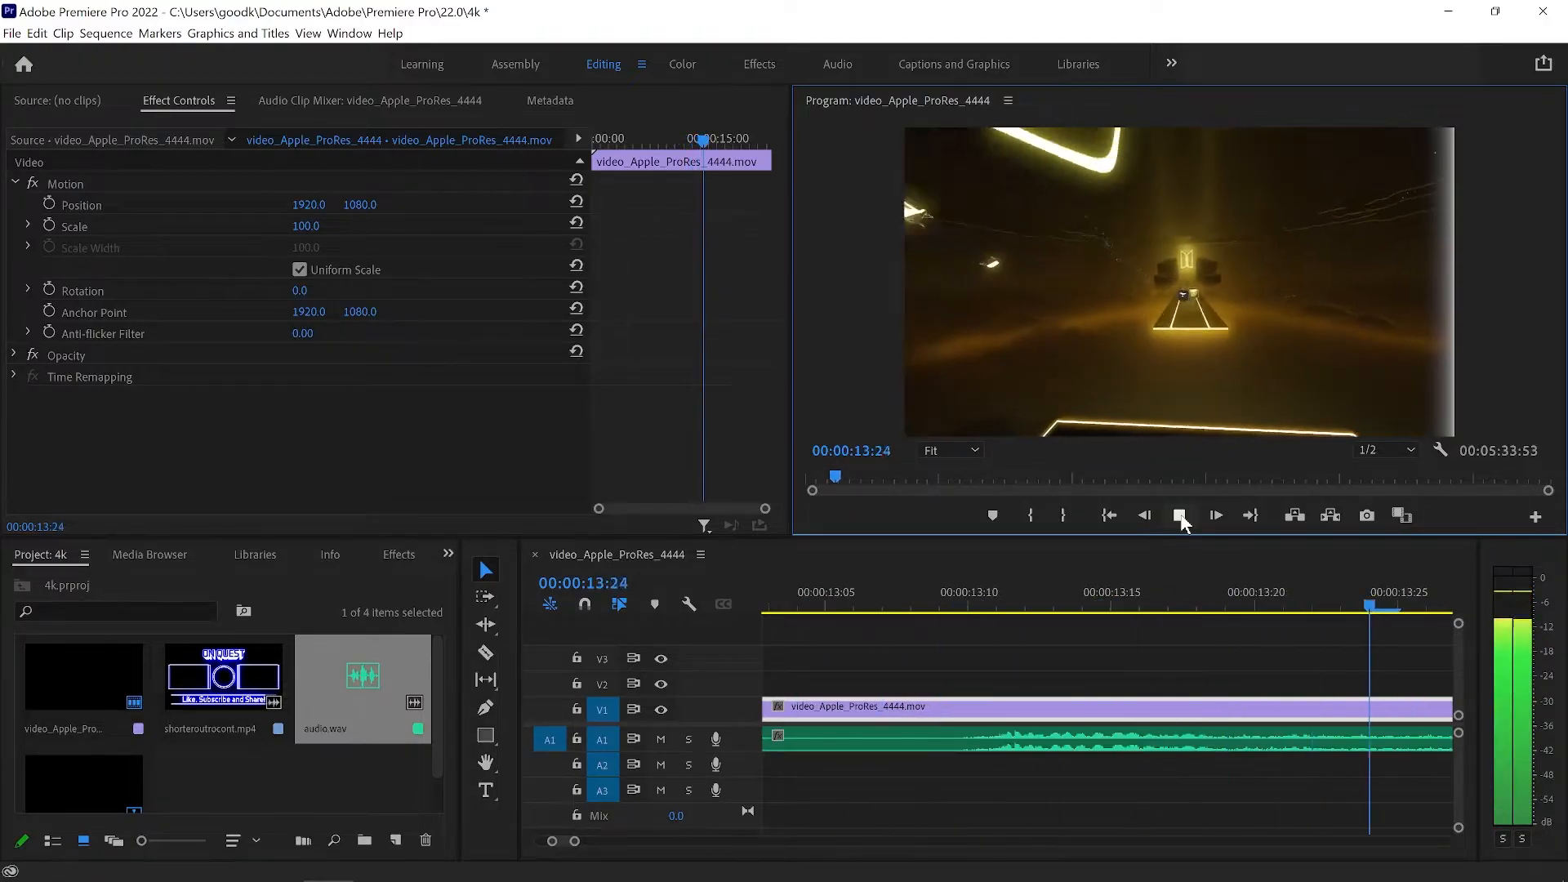
click(1181, 517)
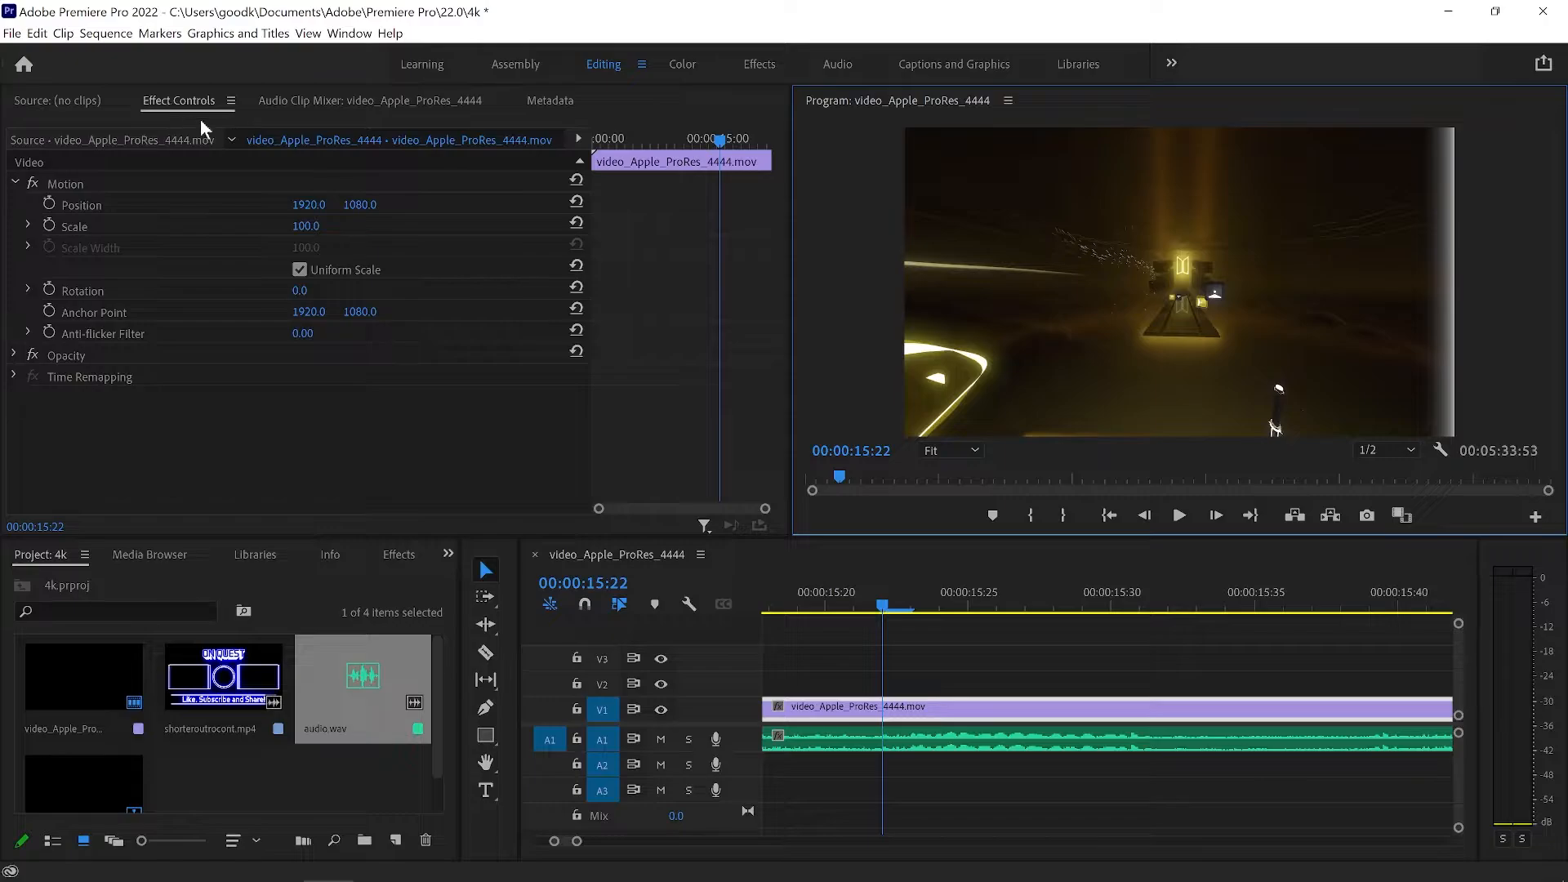
Set the selected video clip's Scale to 115.
click(308, 226)
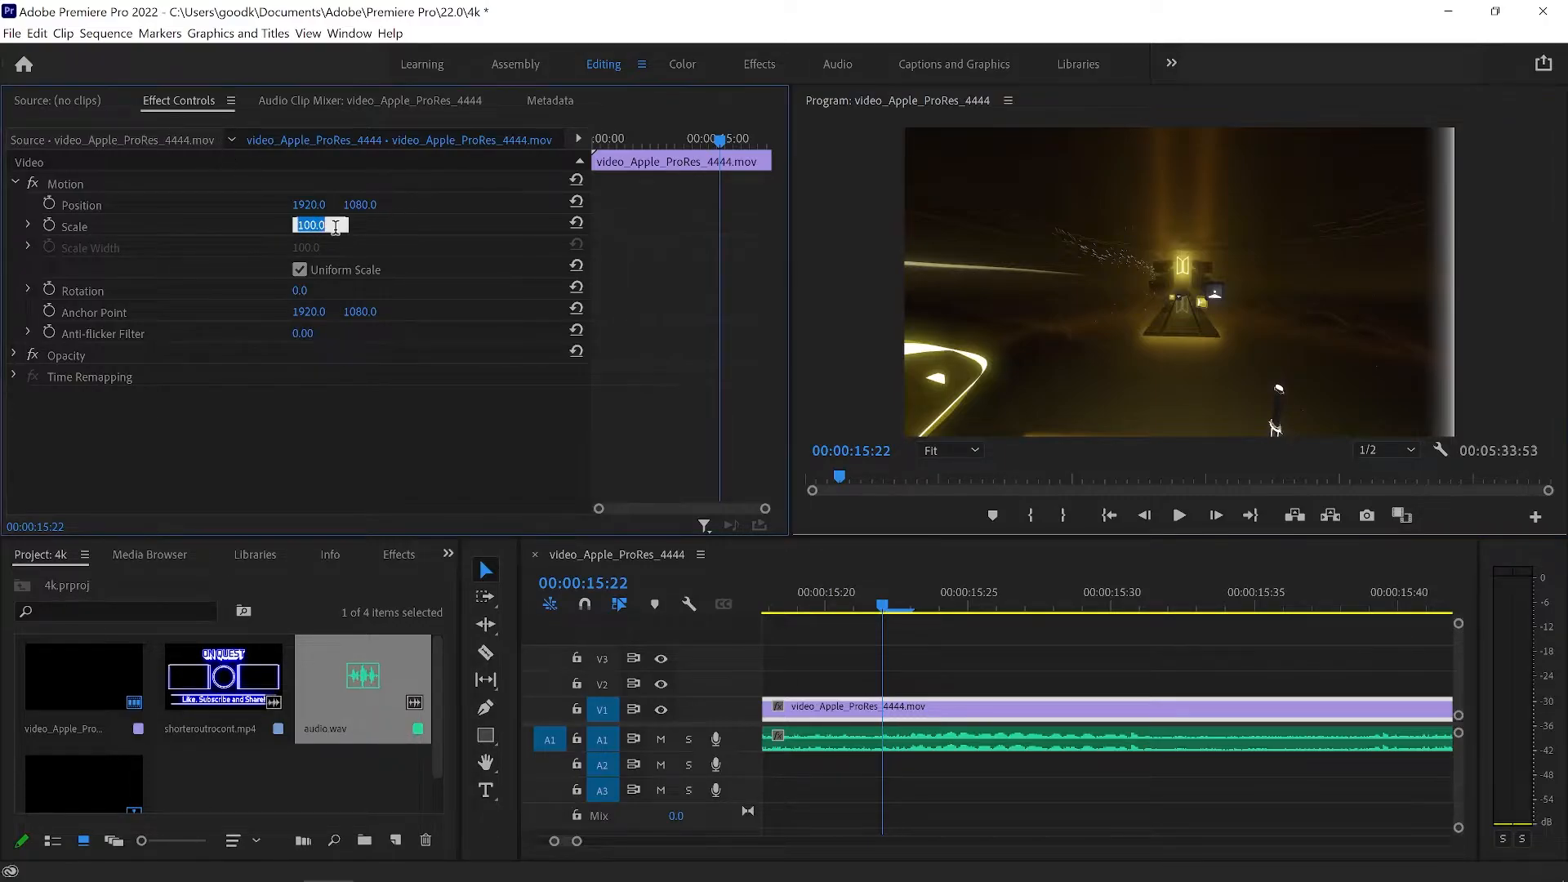
text(115)
key(Return)
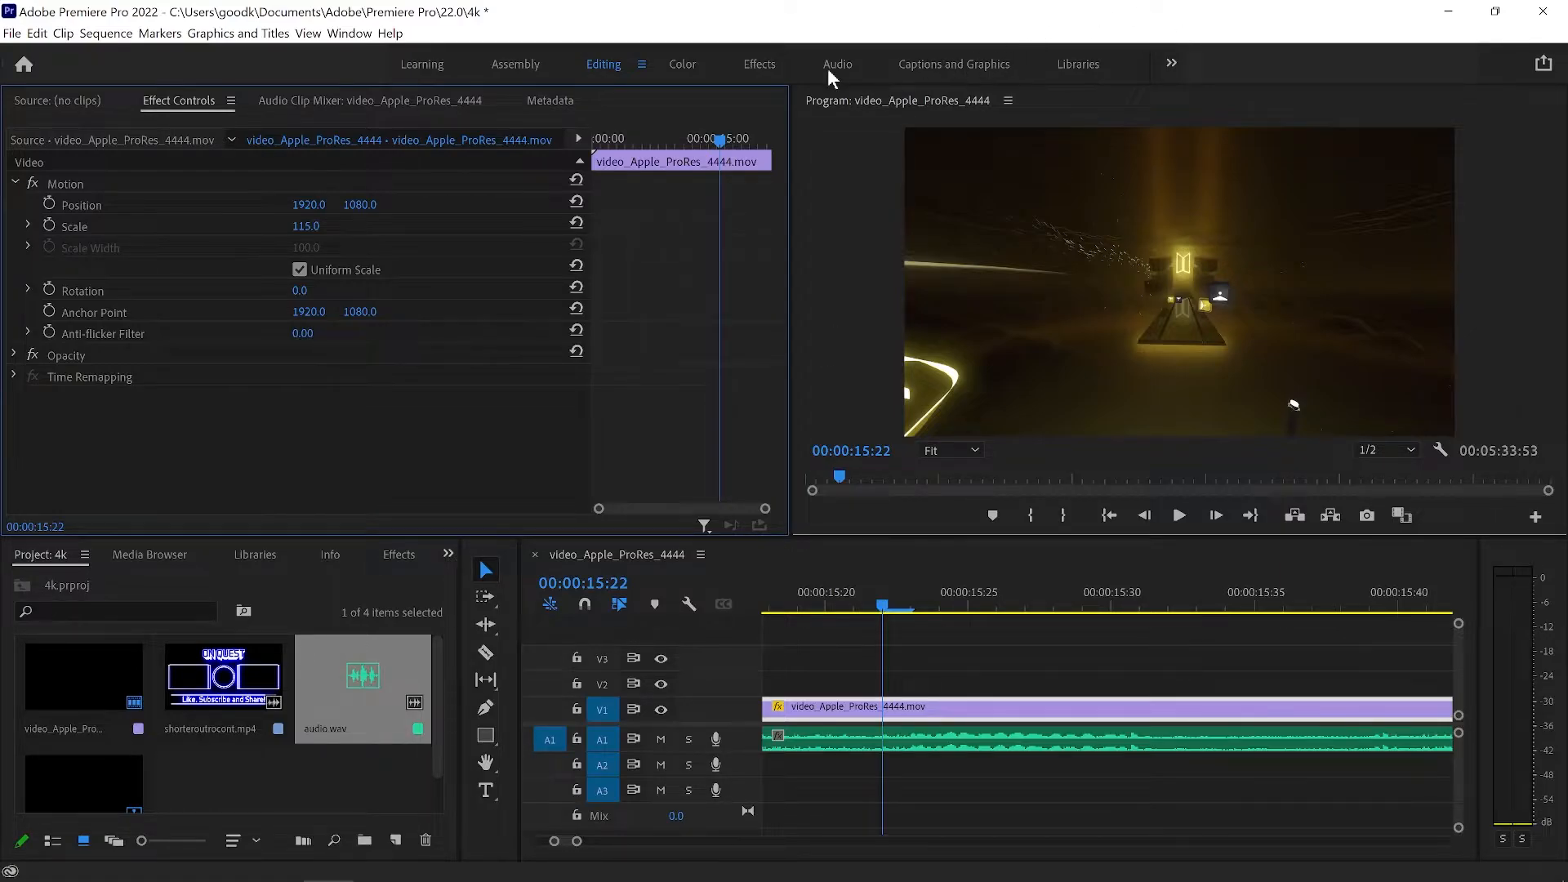
Find the Unsharp Mask video effect in the Effects workspace and apply it to the video clip on V1.
click(768, 63)
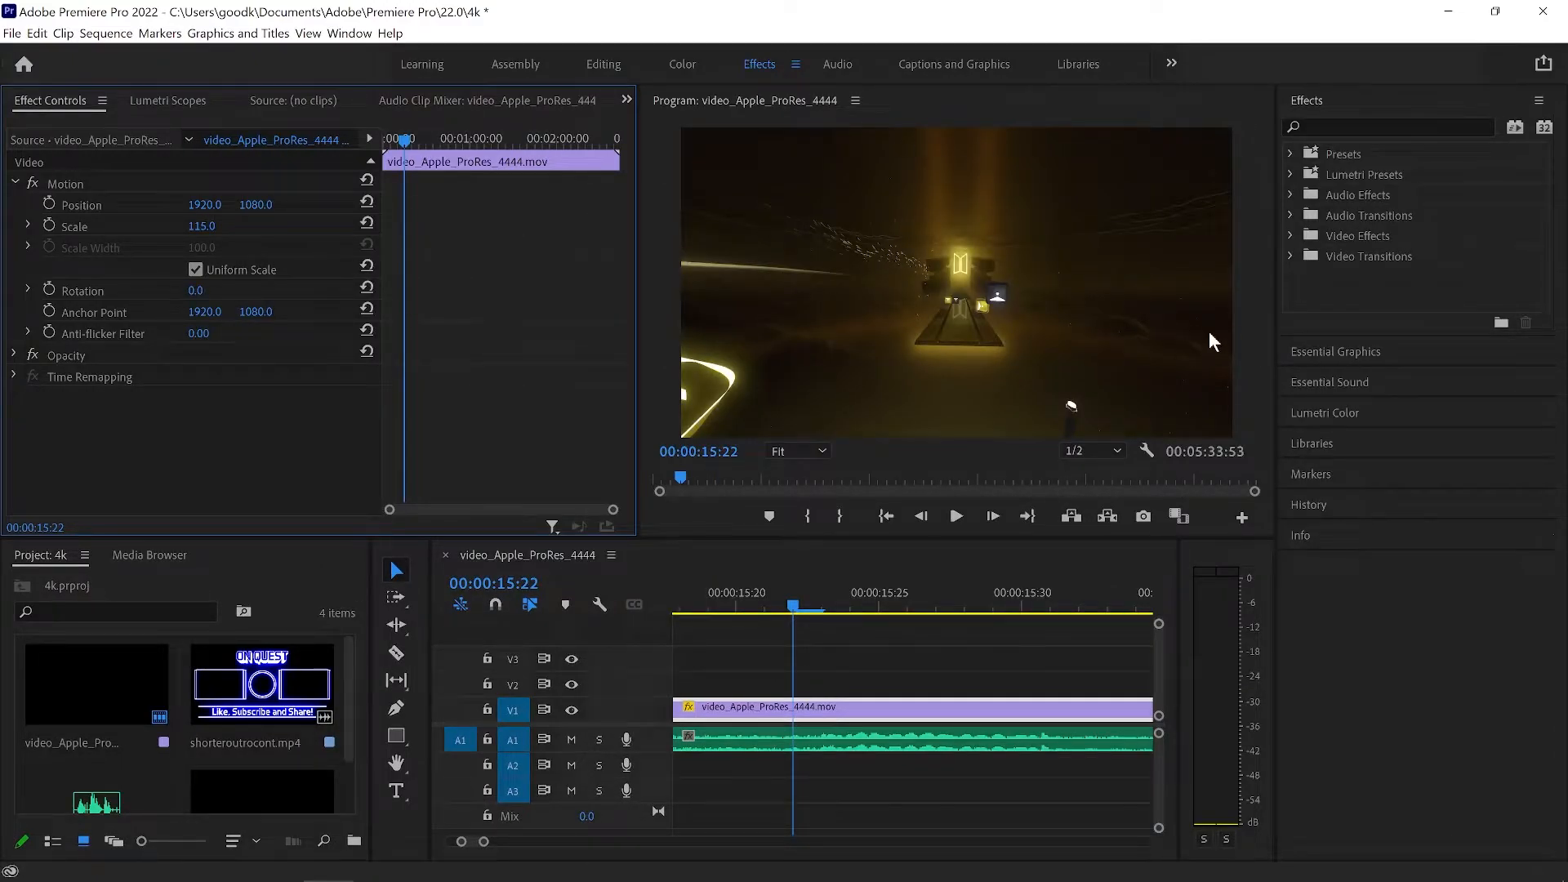
click(1339, 127)
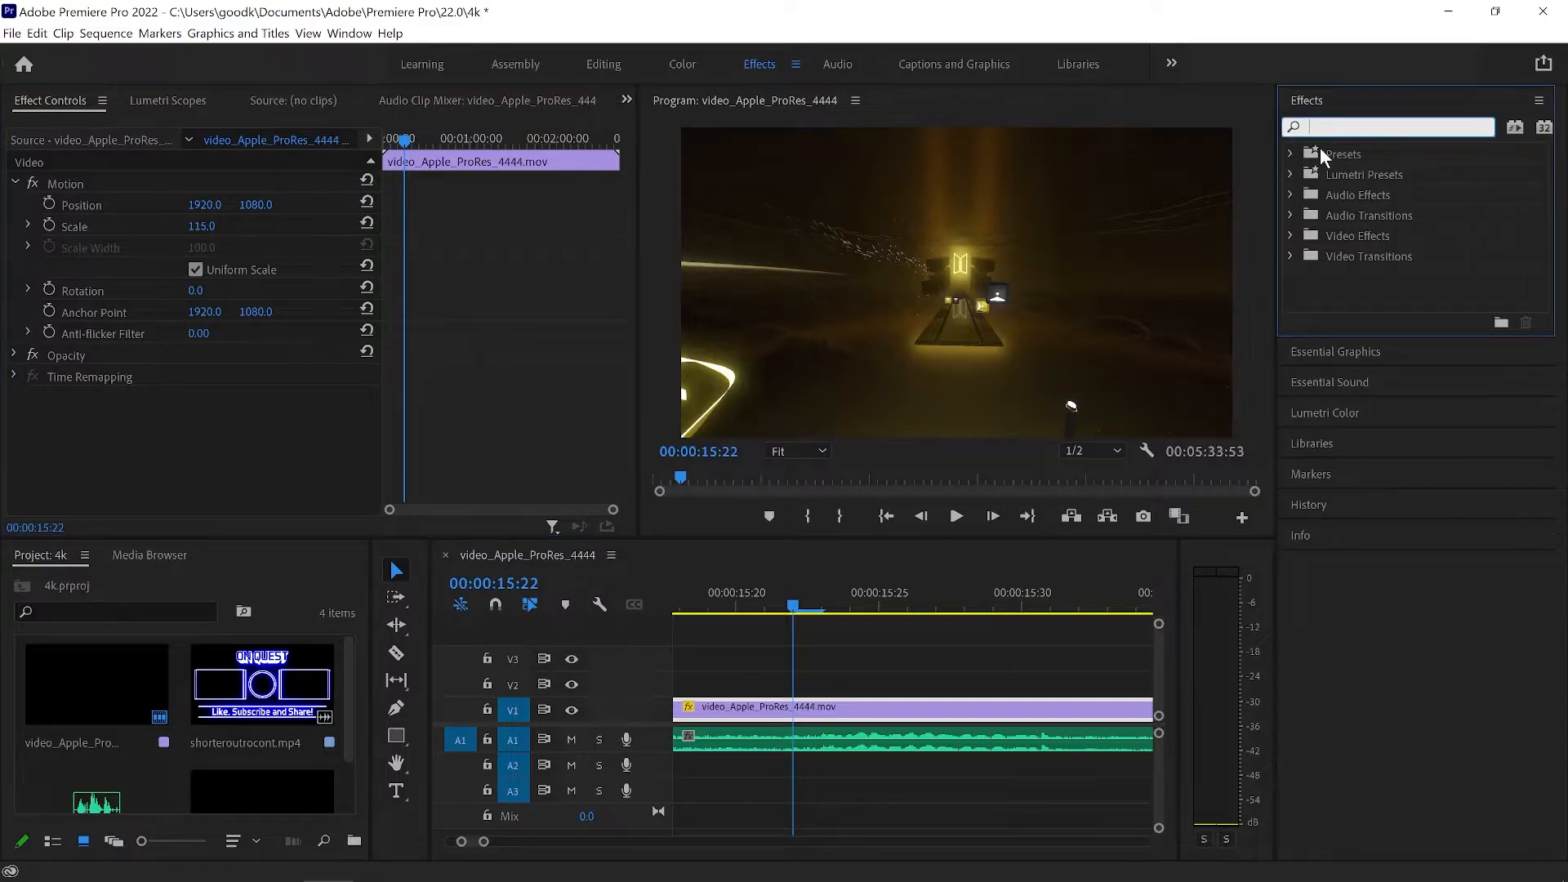
text(unsha)
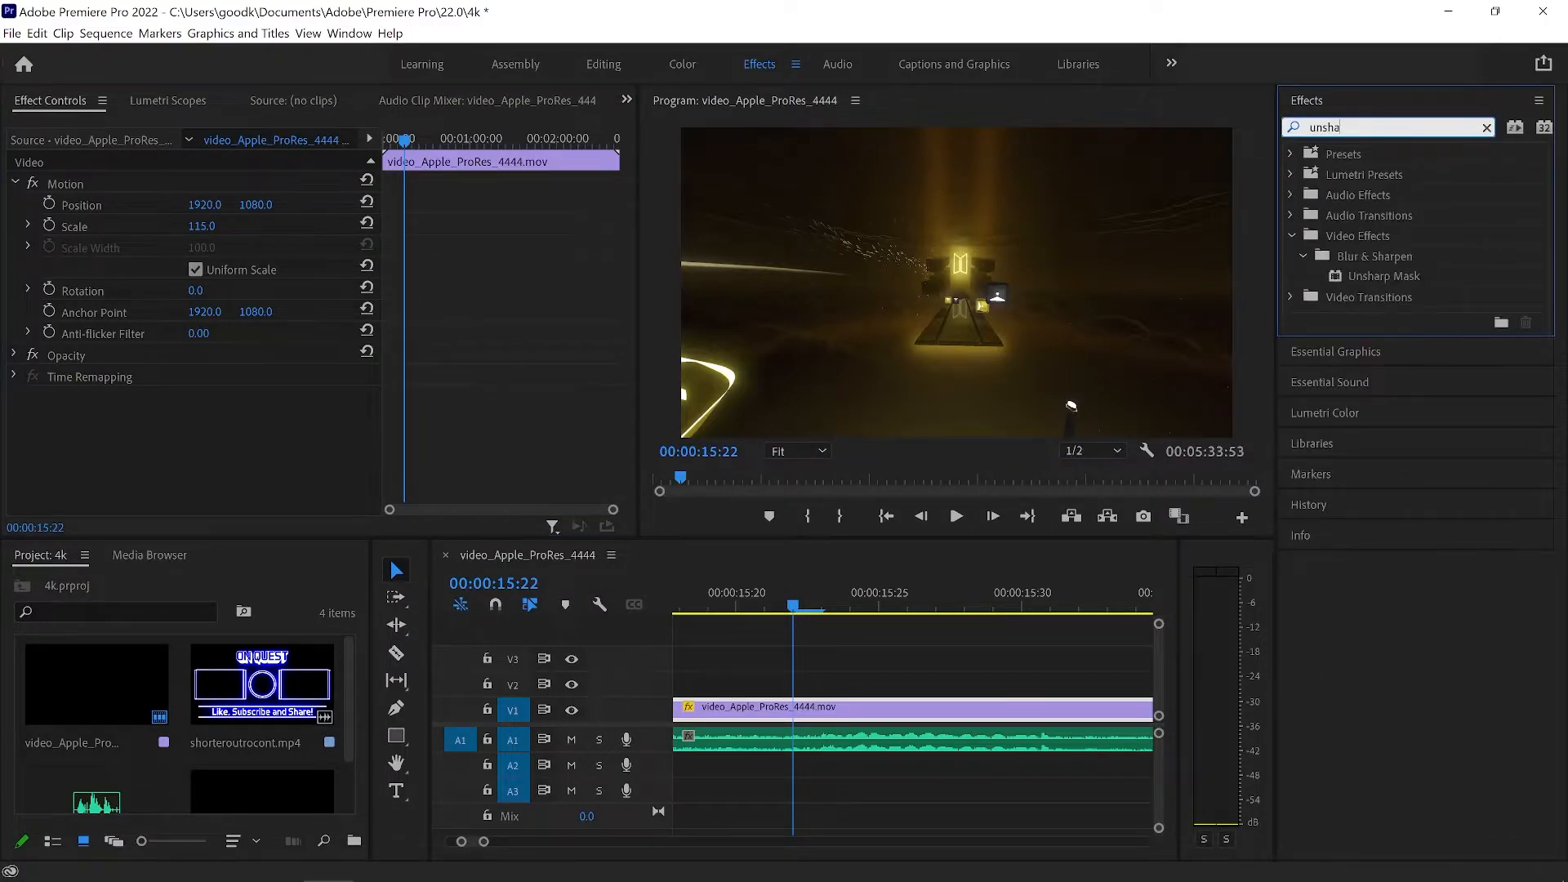
text(rp)
click(1382, 271)
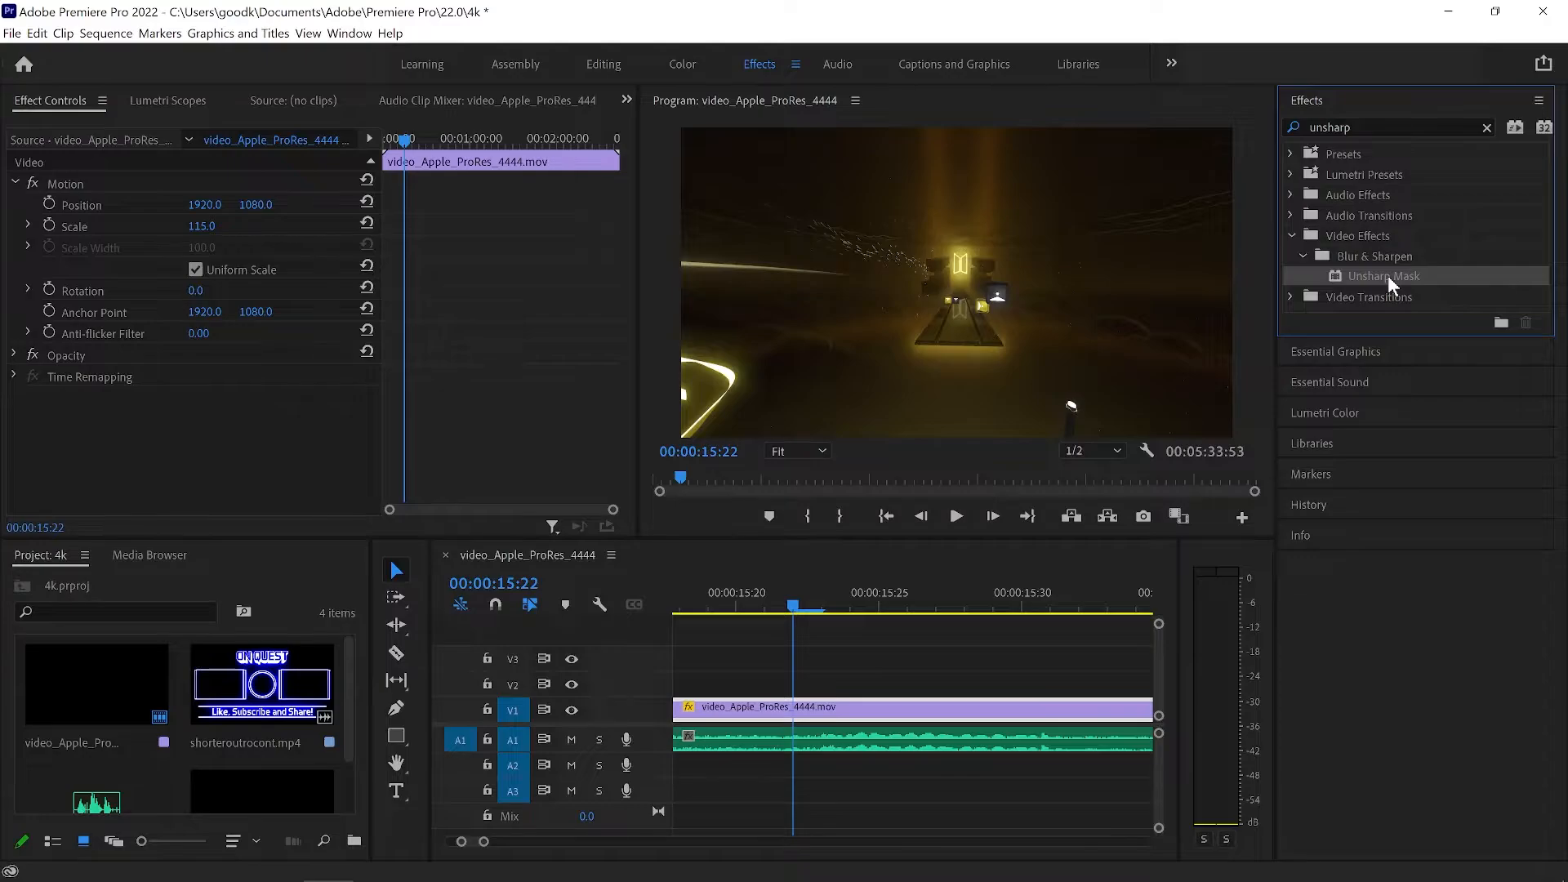
drag(1389, 276, 866, 710)
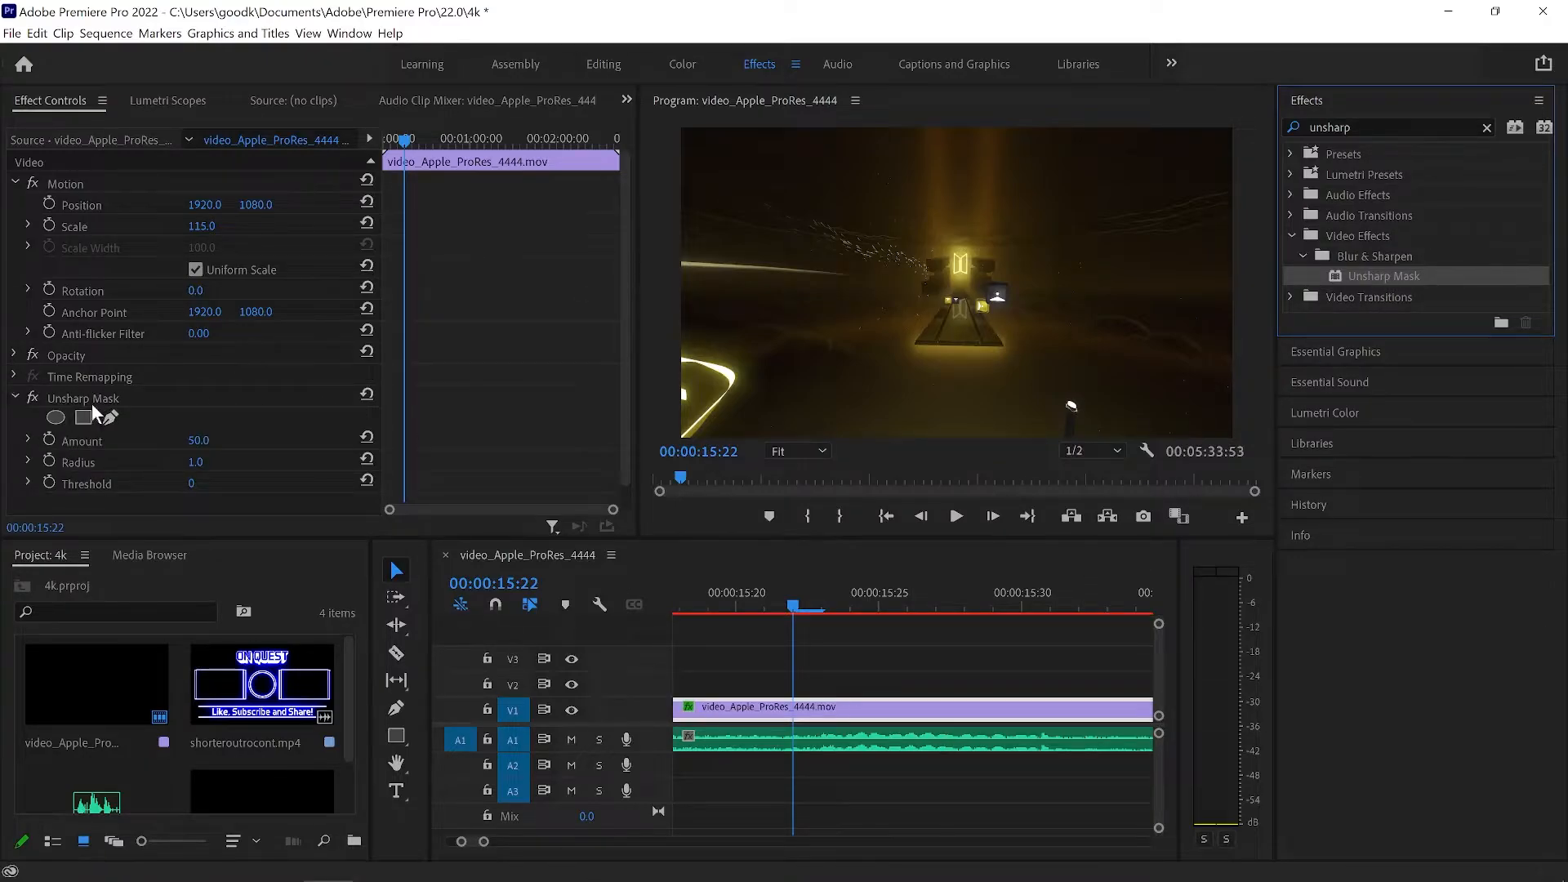
Set the Unsharp Mask radius to 100.
click(200, 461)
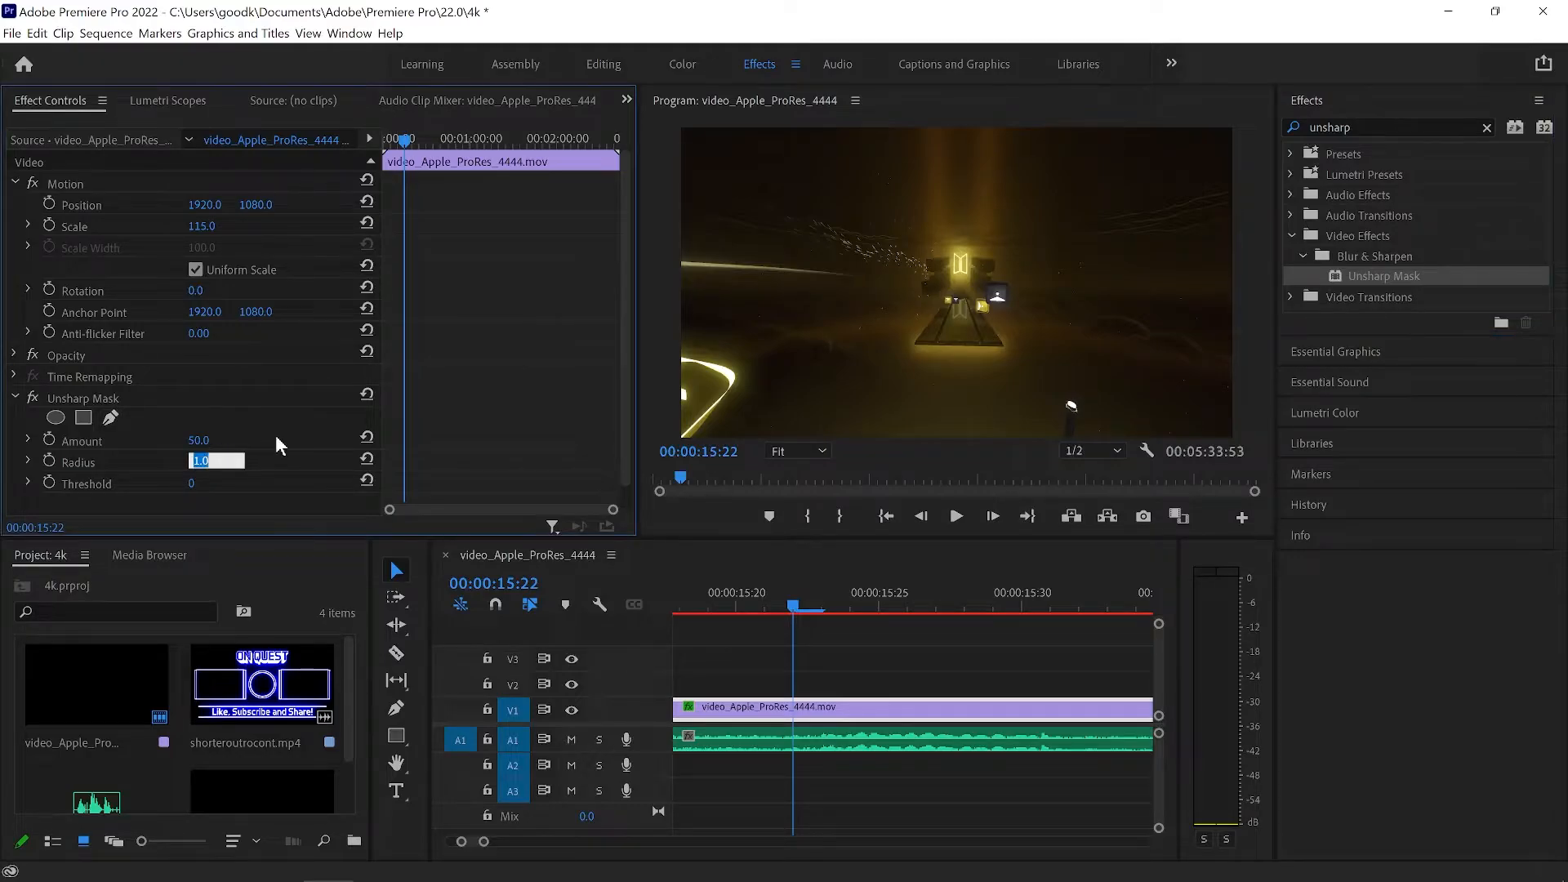
text(100)
key(Return)
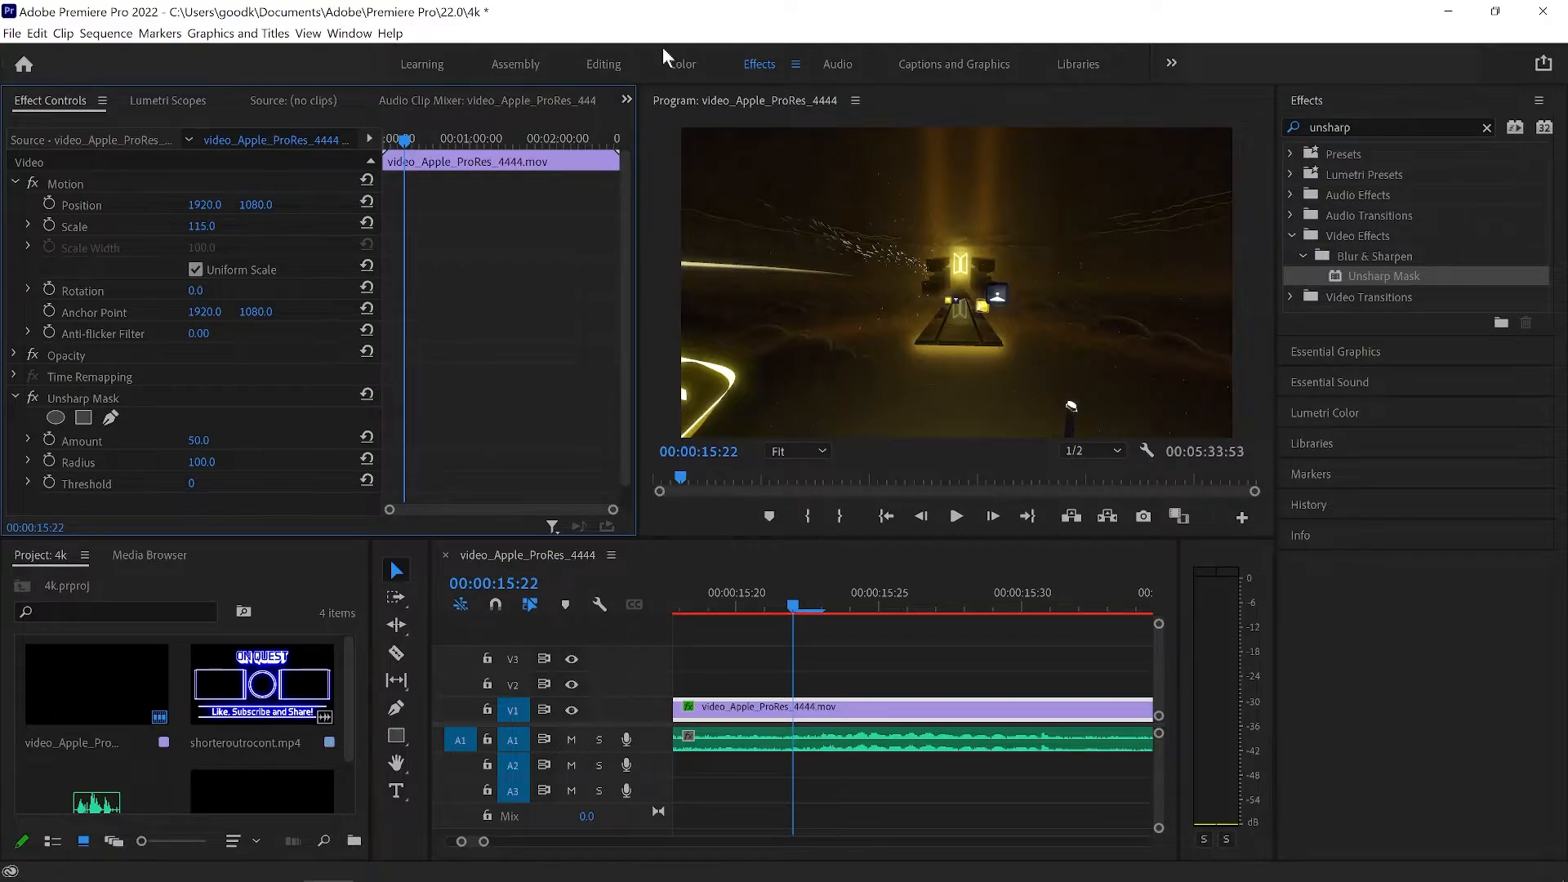
In the Color workspace, set the clip's Lumetri Whites to -20 and Blacks to -2.7.
click(683, 64)
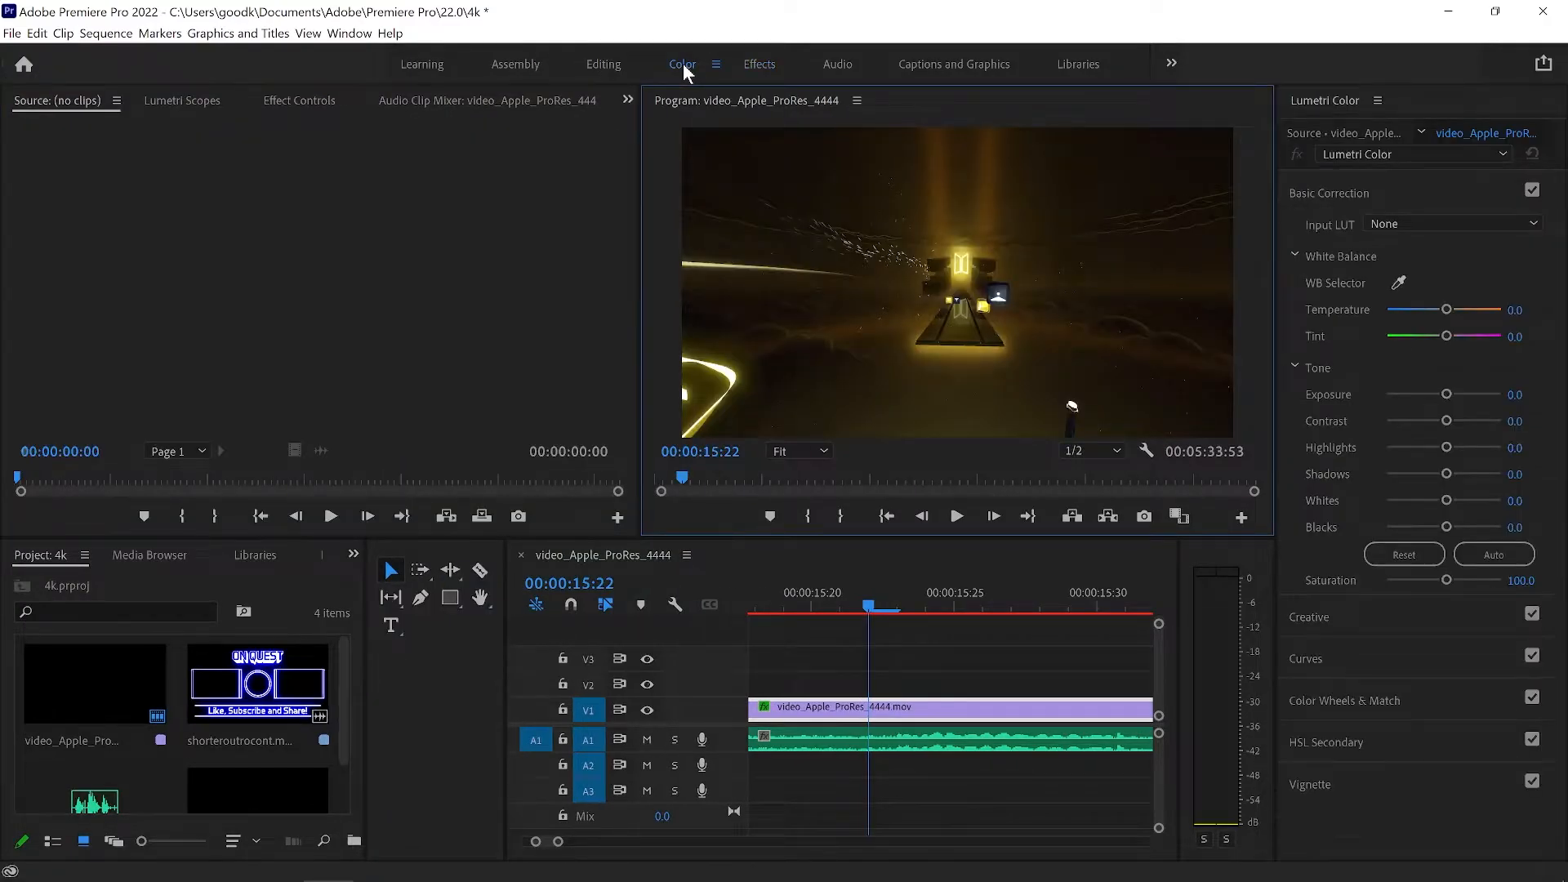
click(1527, 496)
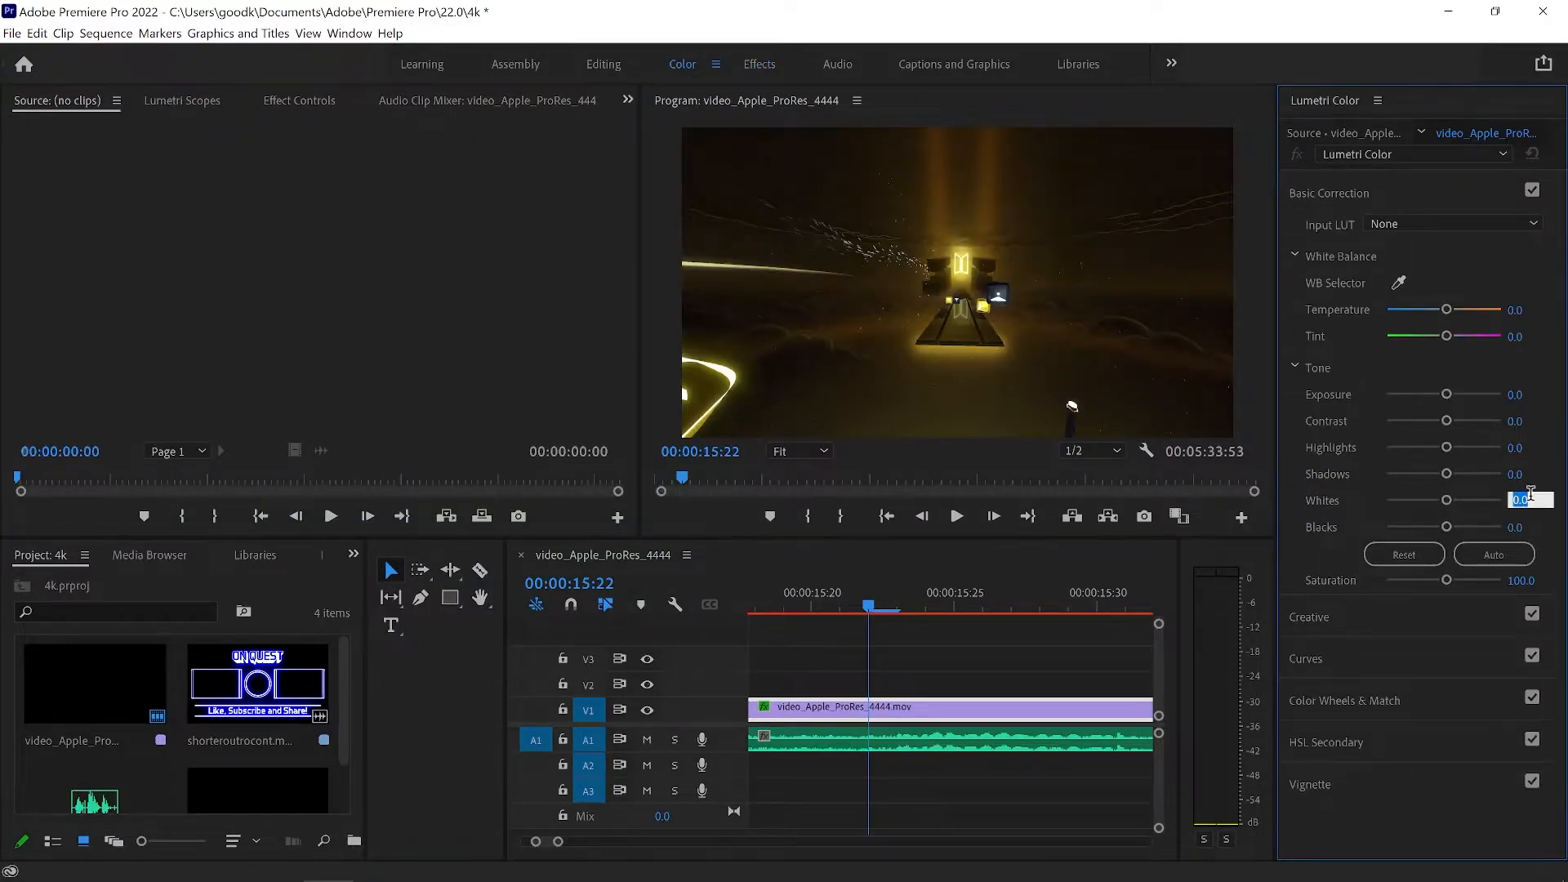
text(-20)
key(Return)
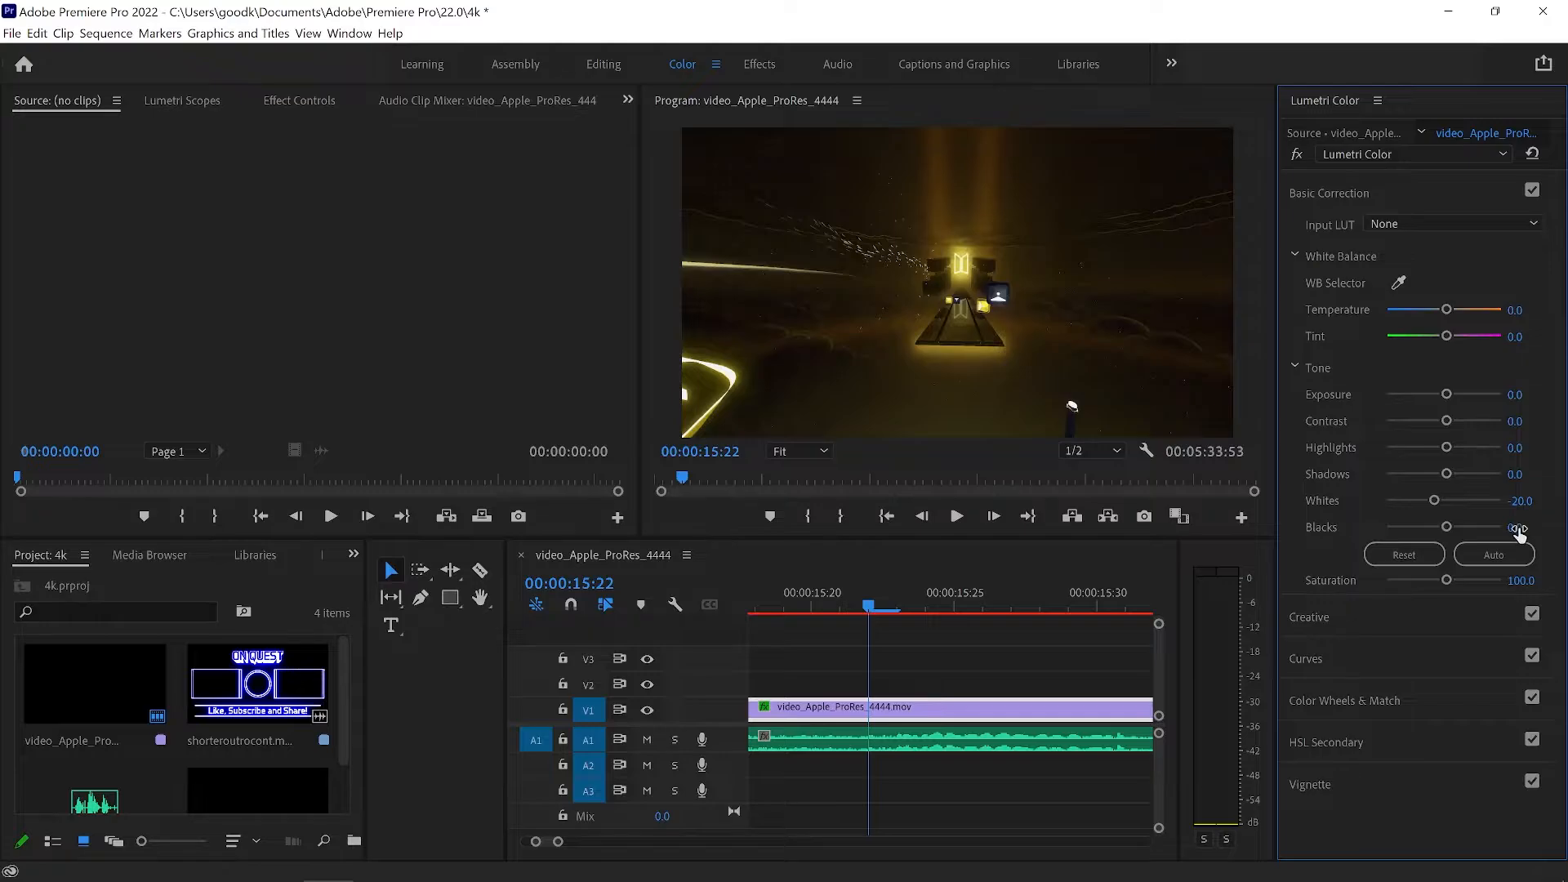
click(1515, 529)
text(-2.7)
key(Return)
Try lower Lumetri Whites and Blacks levels, and restore Blacks to -2.7 and Whites to -20.
drag(1434, 499, 1439, 530)
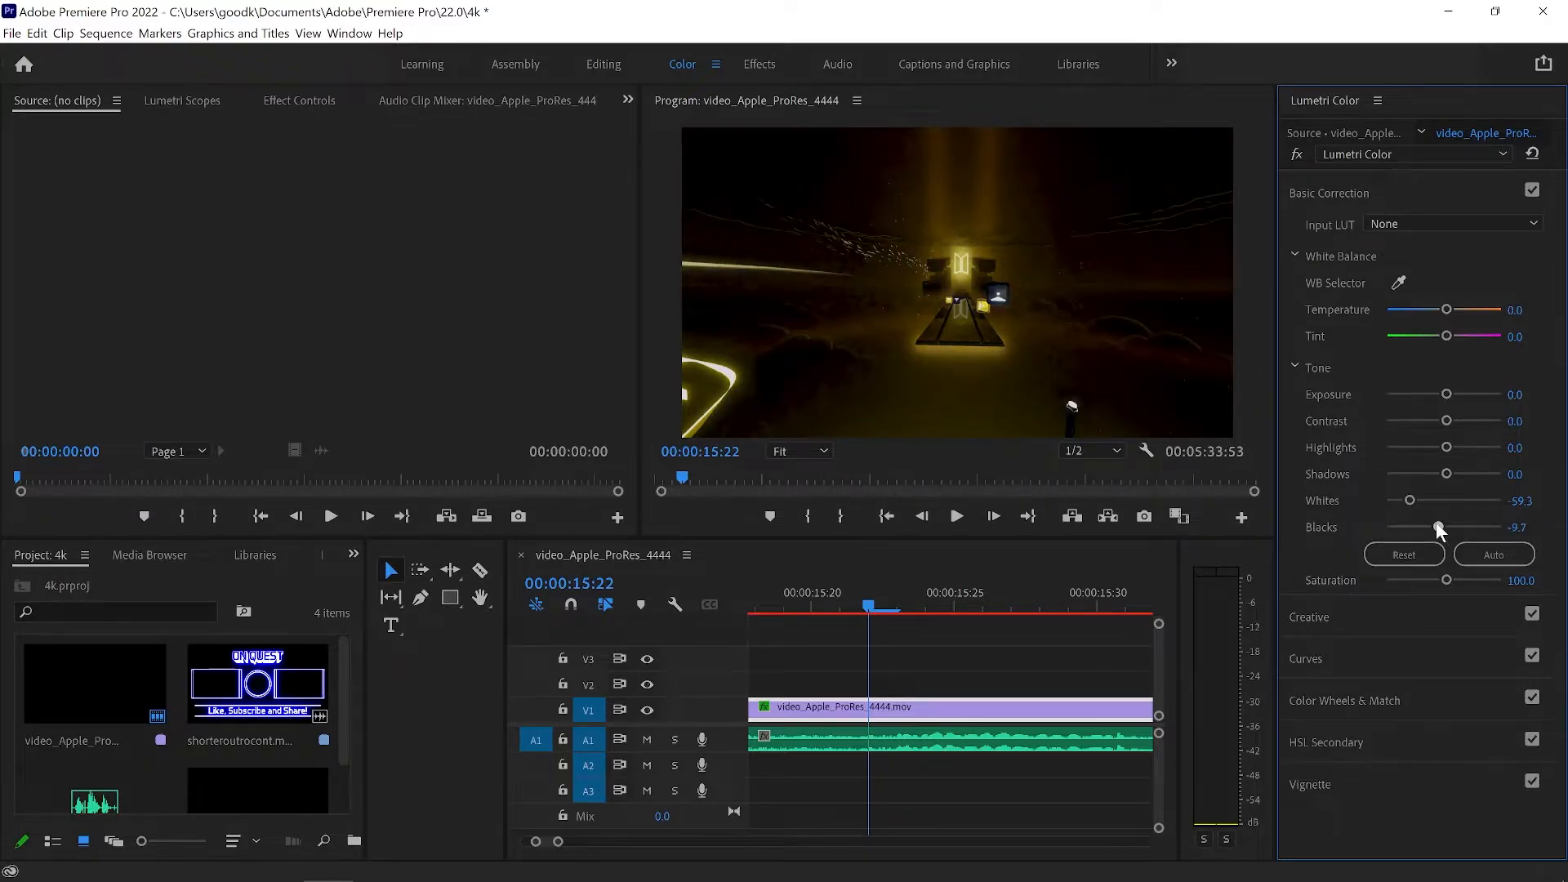
click(1515, 528)
text(-2.7)
key(Return)
click(1531, 495)
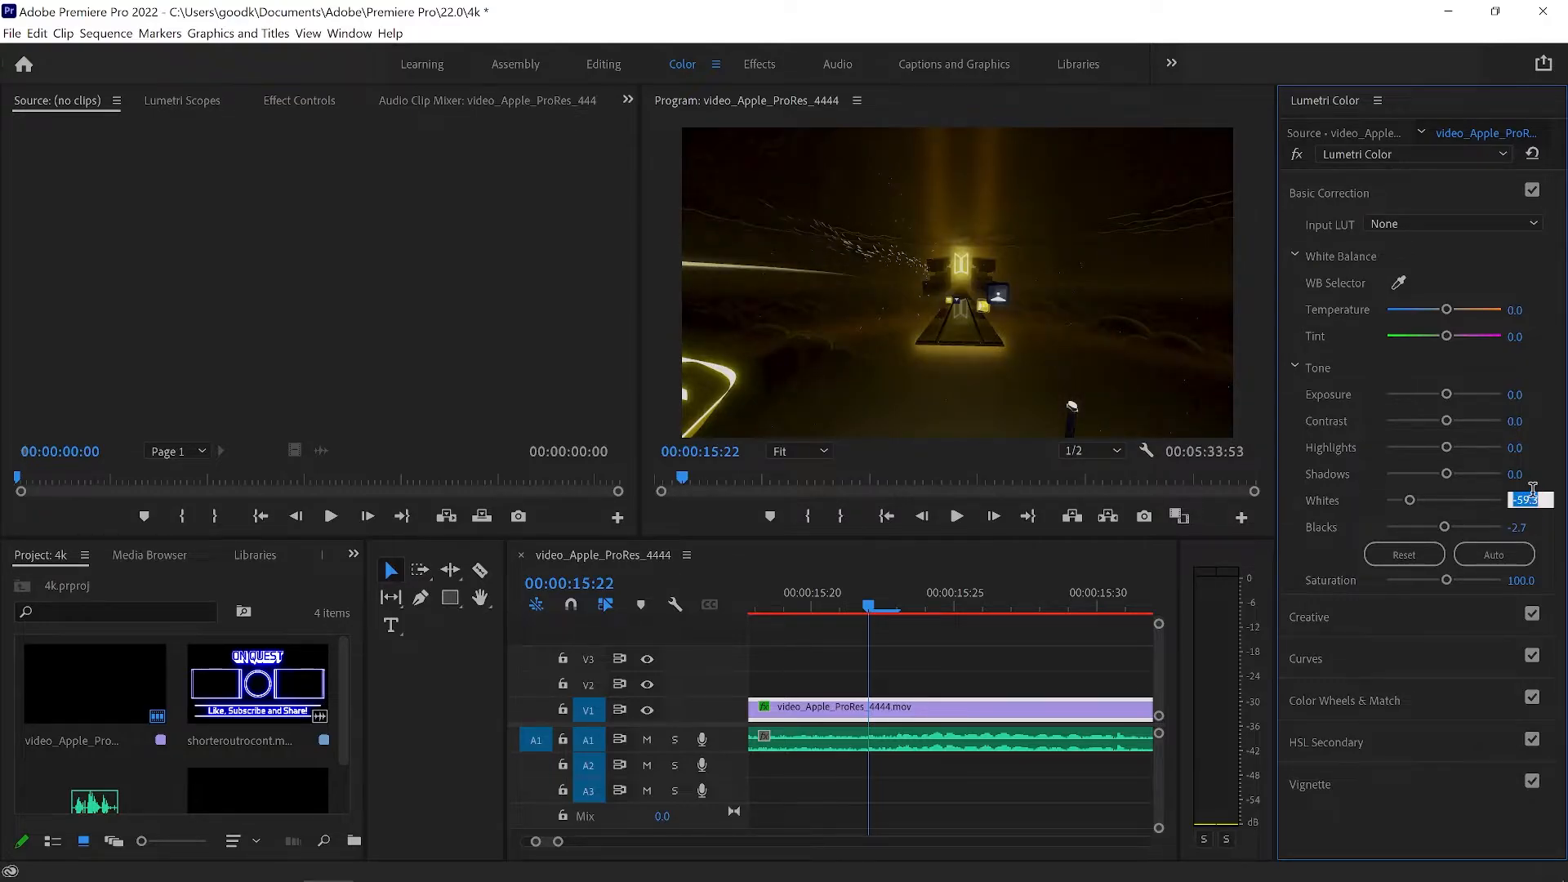
text(-20)
key(Return)
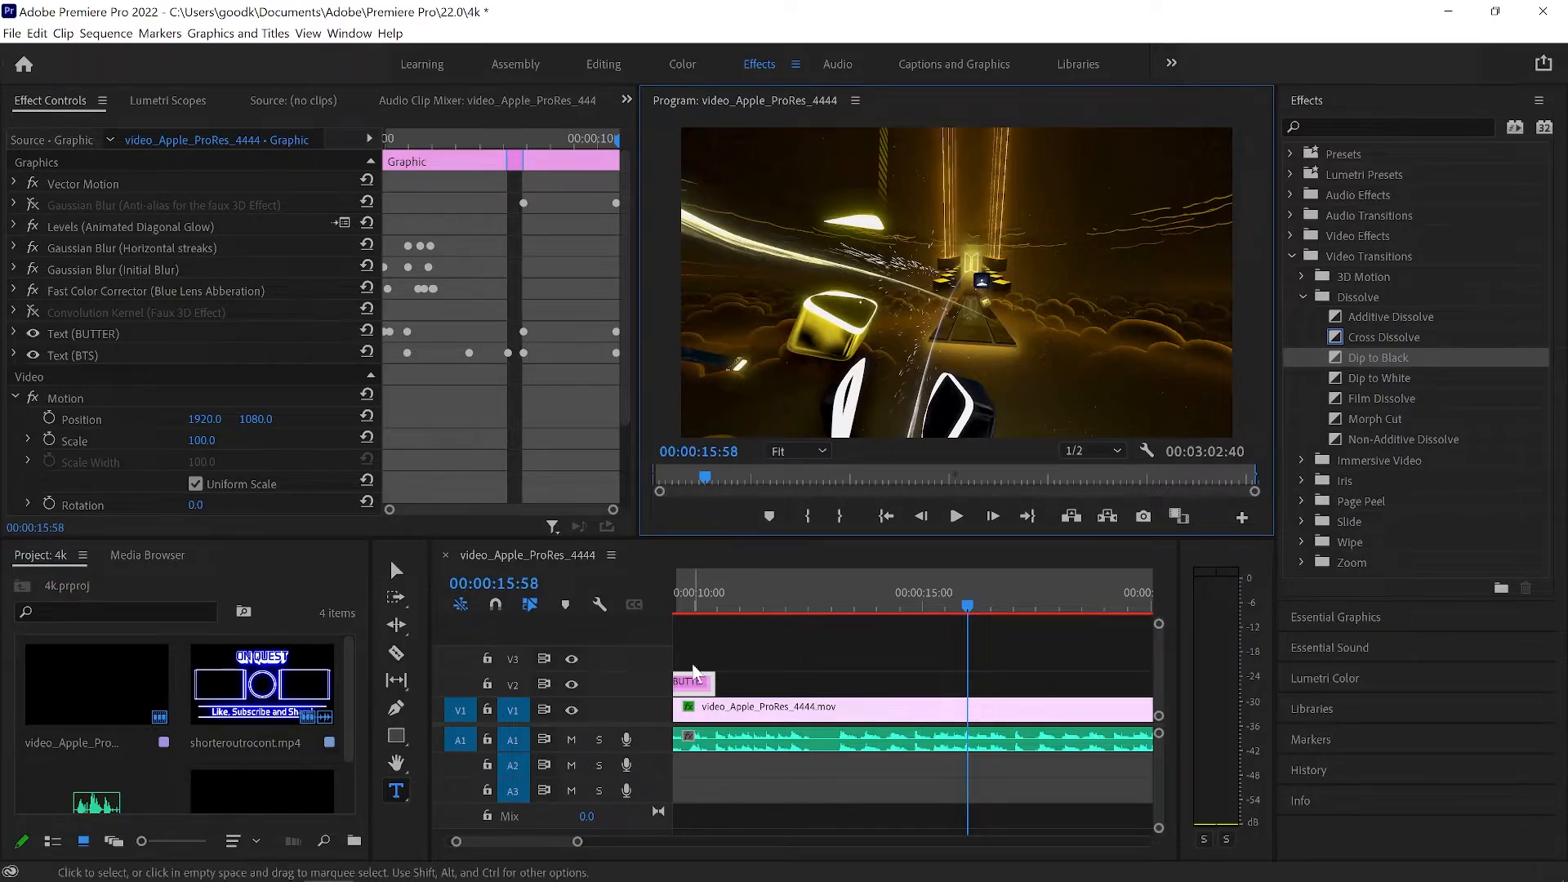
Move the playhead to 00:00:10:16 within the BUTTER title and adjust the audio.wav clip's gain by 5.5 dB.
click(707, 608)
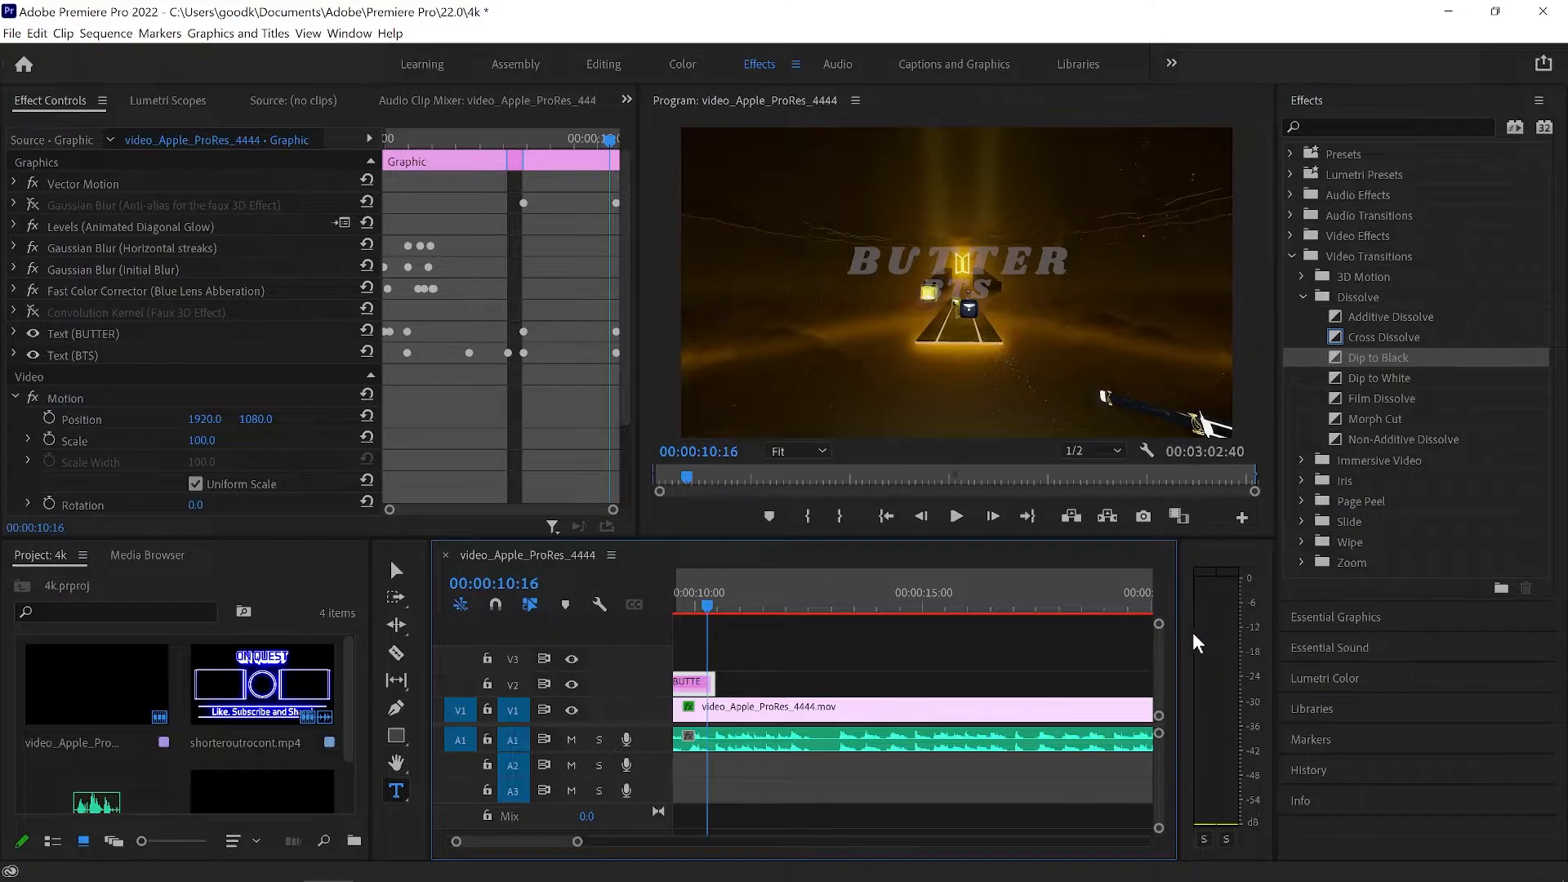
right_click(819, 745)
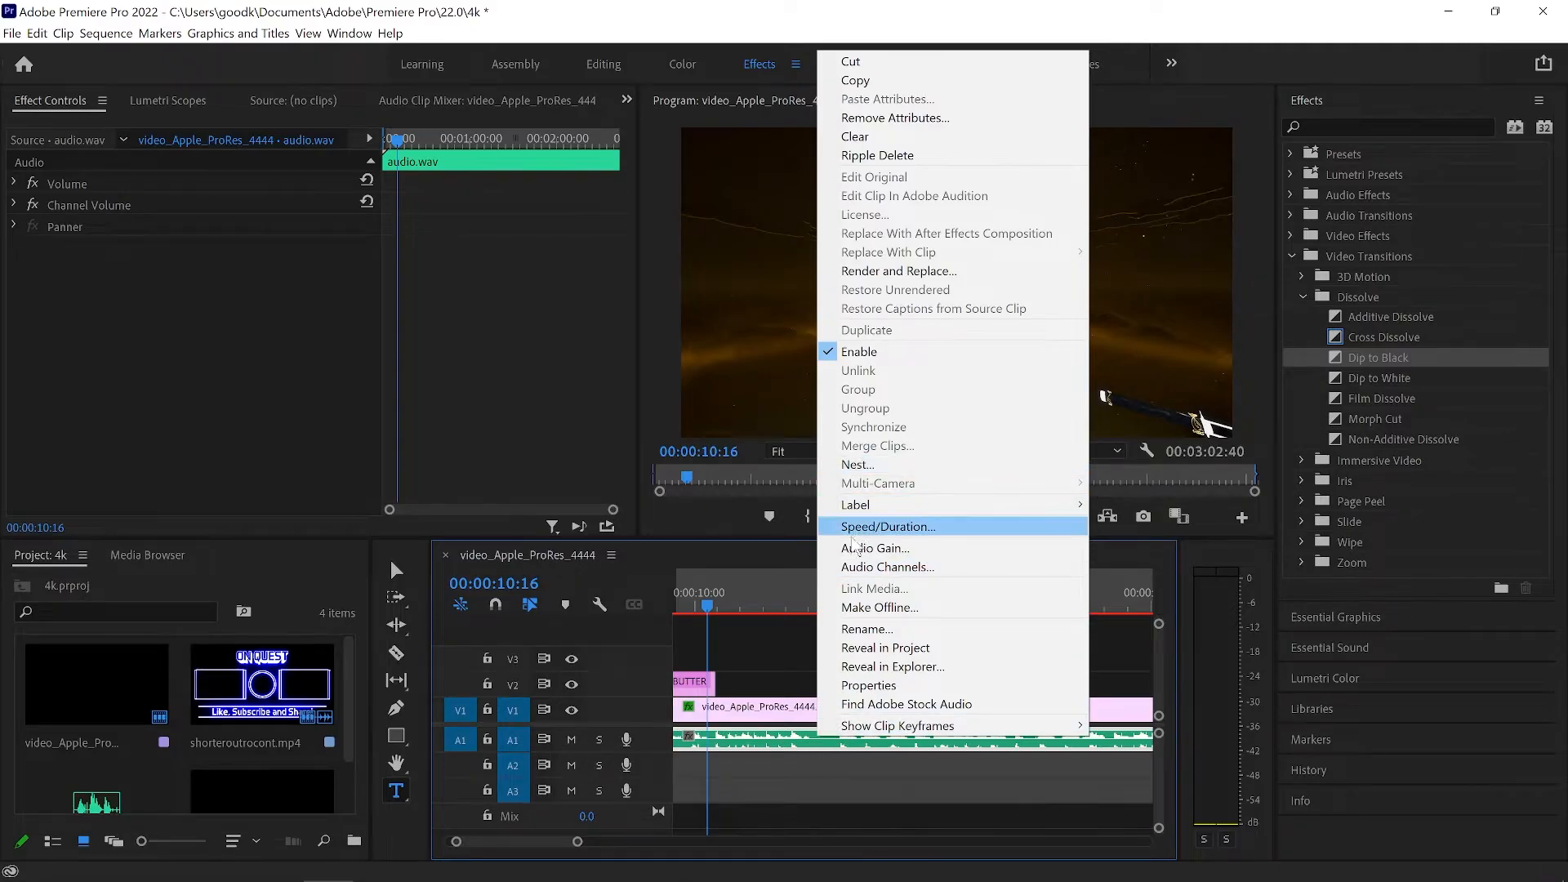
click(857, 548)
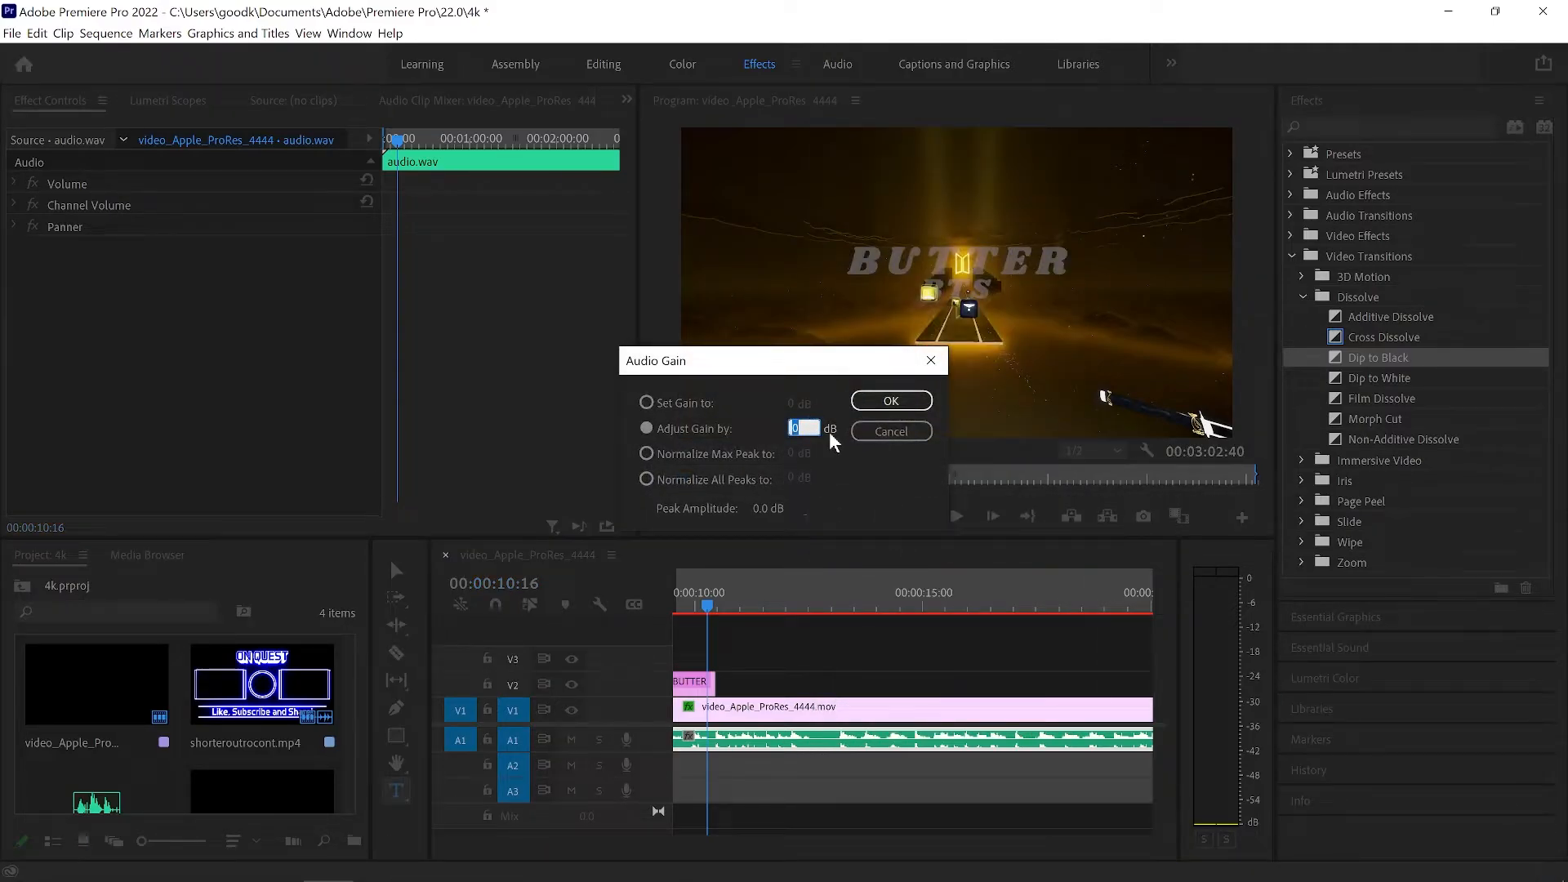
text(5.5)
click(894, 400)
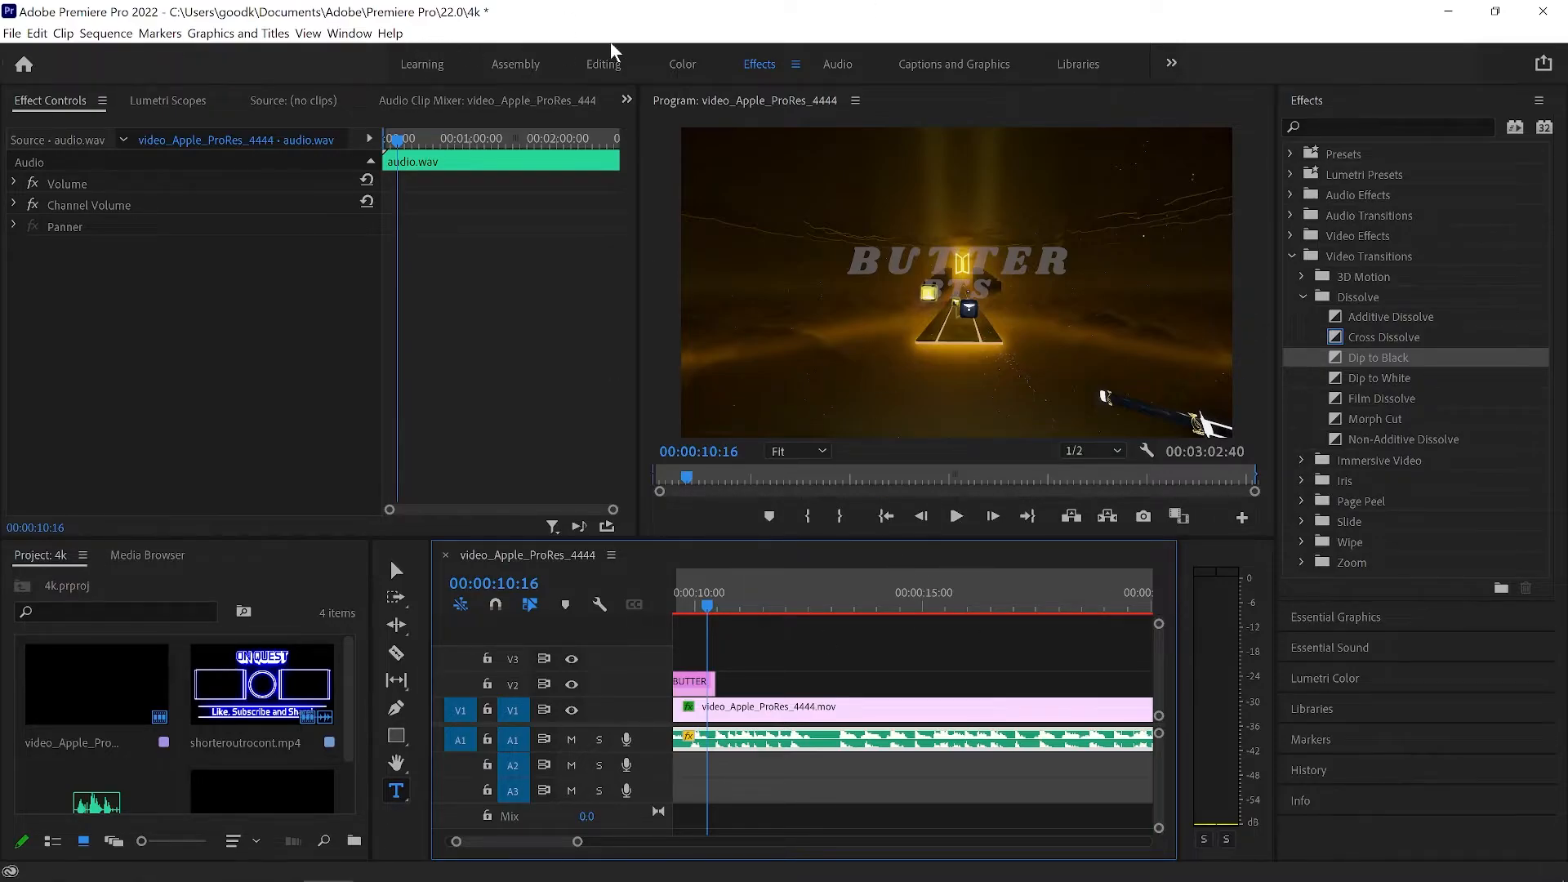
Return to the Editing workspace, select the video clip, and open the media export settings for the sequence.
click(604, 63)
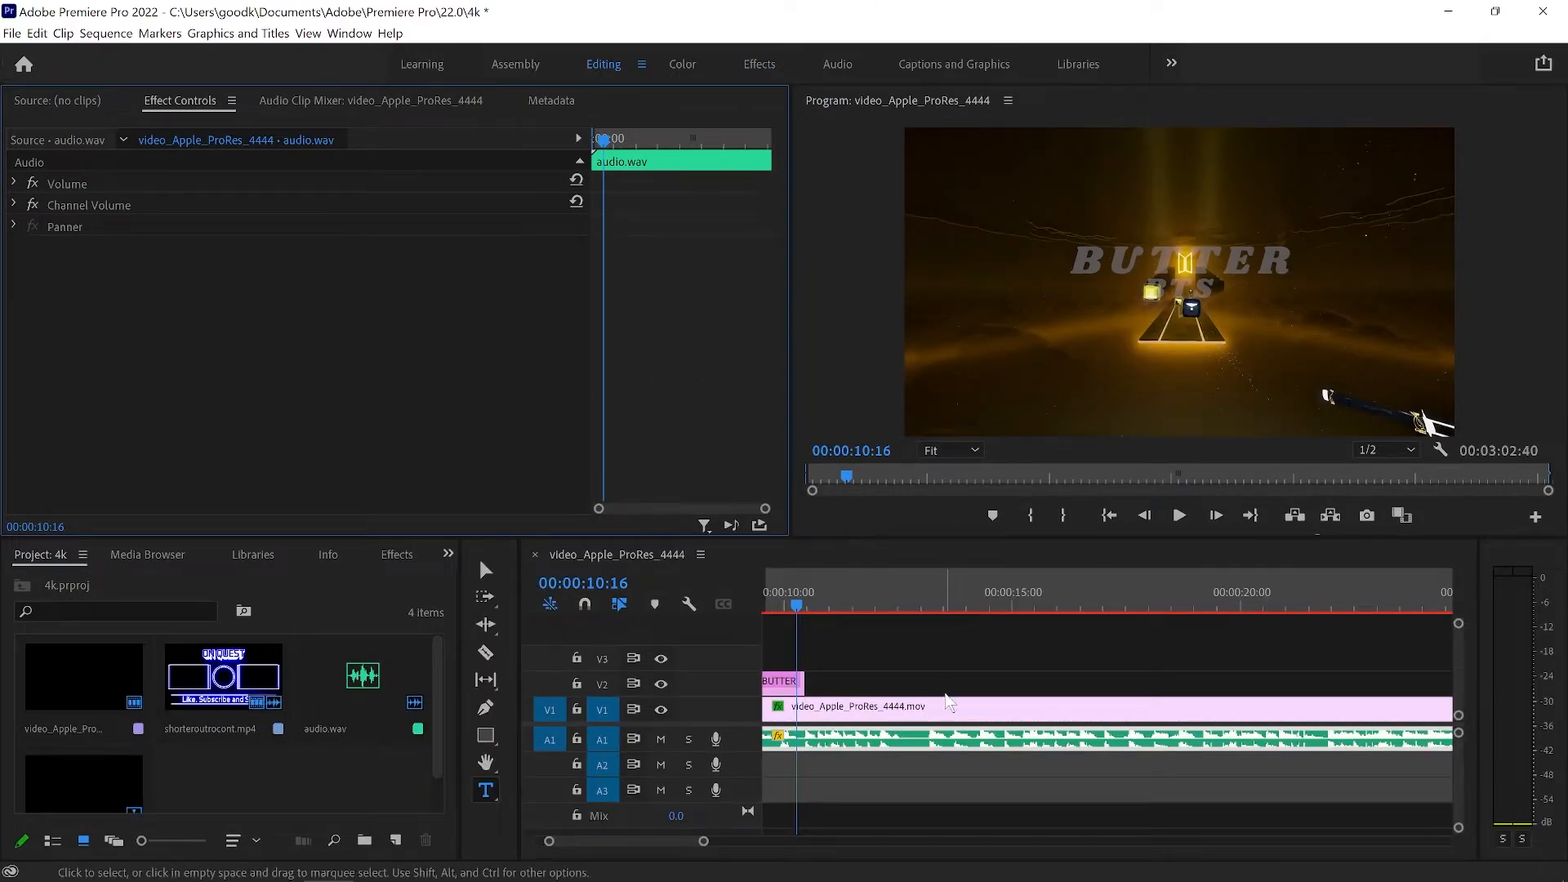
click(947, 708)
click(13, 33)
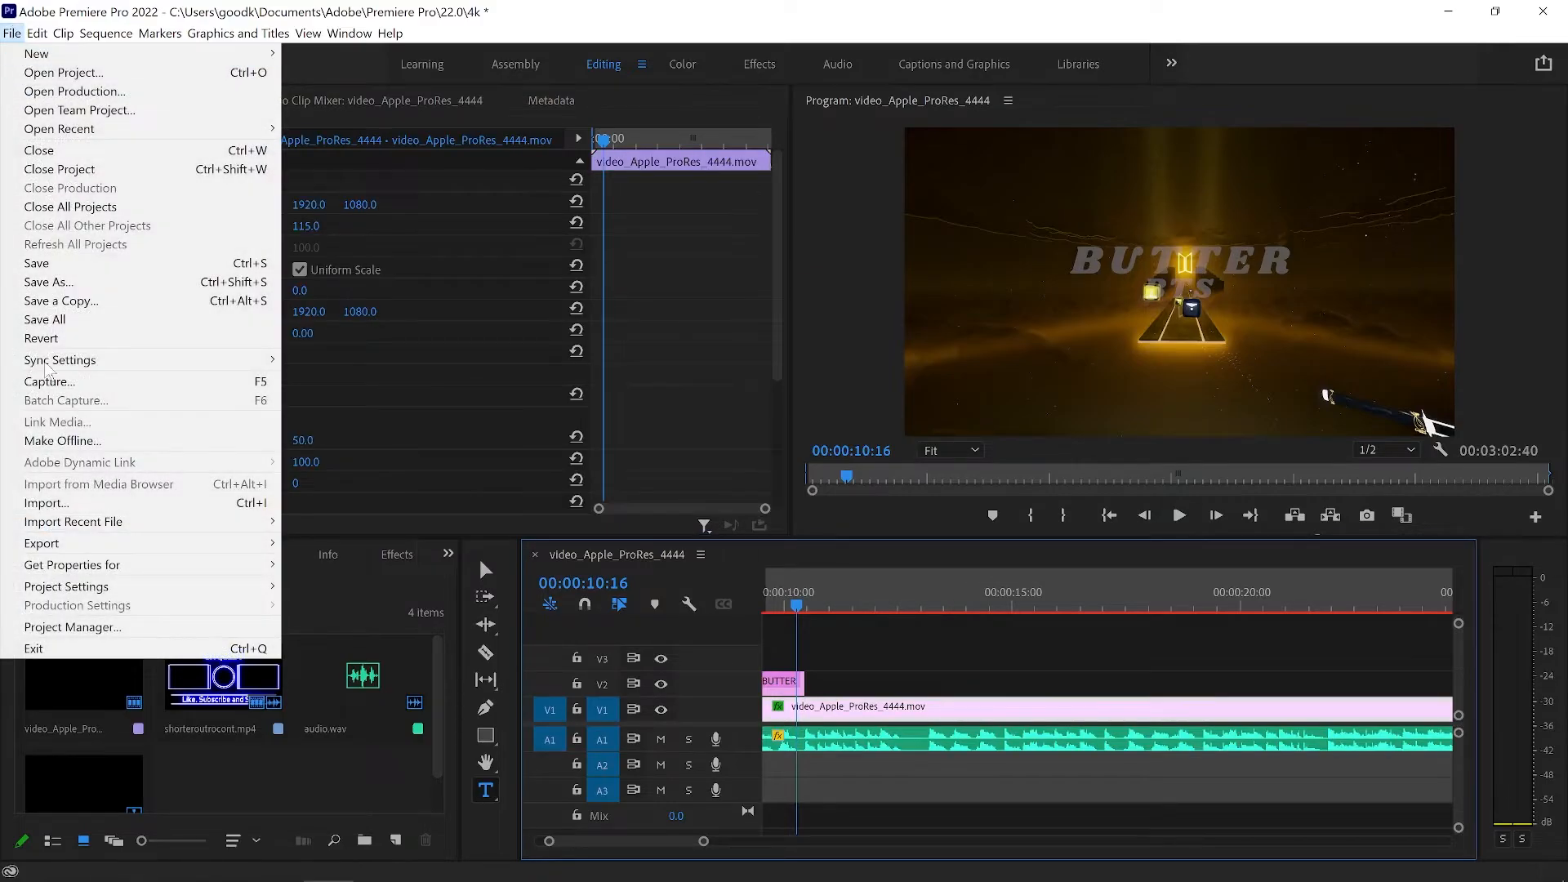
mouse_move(231, 546)
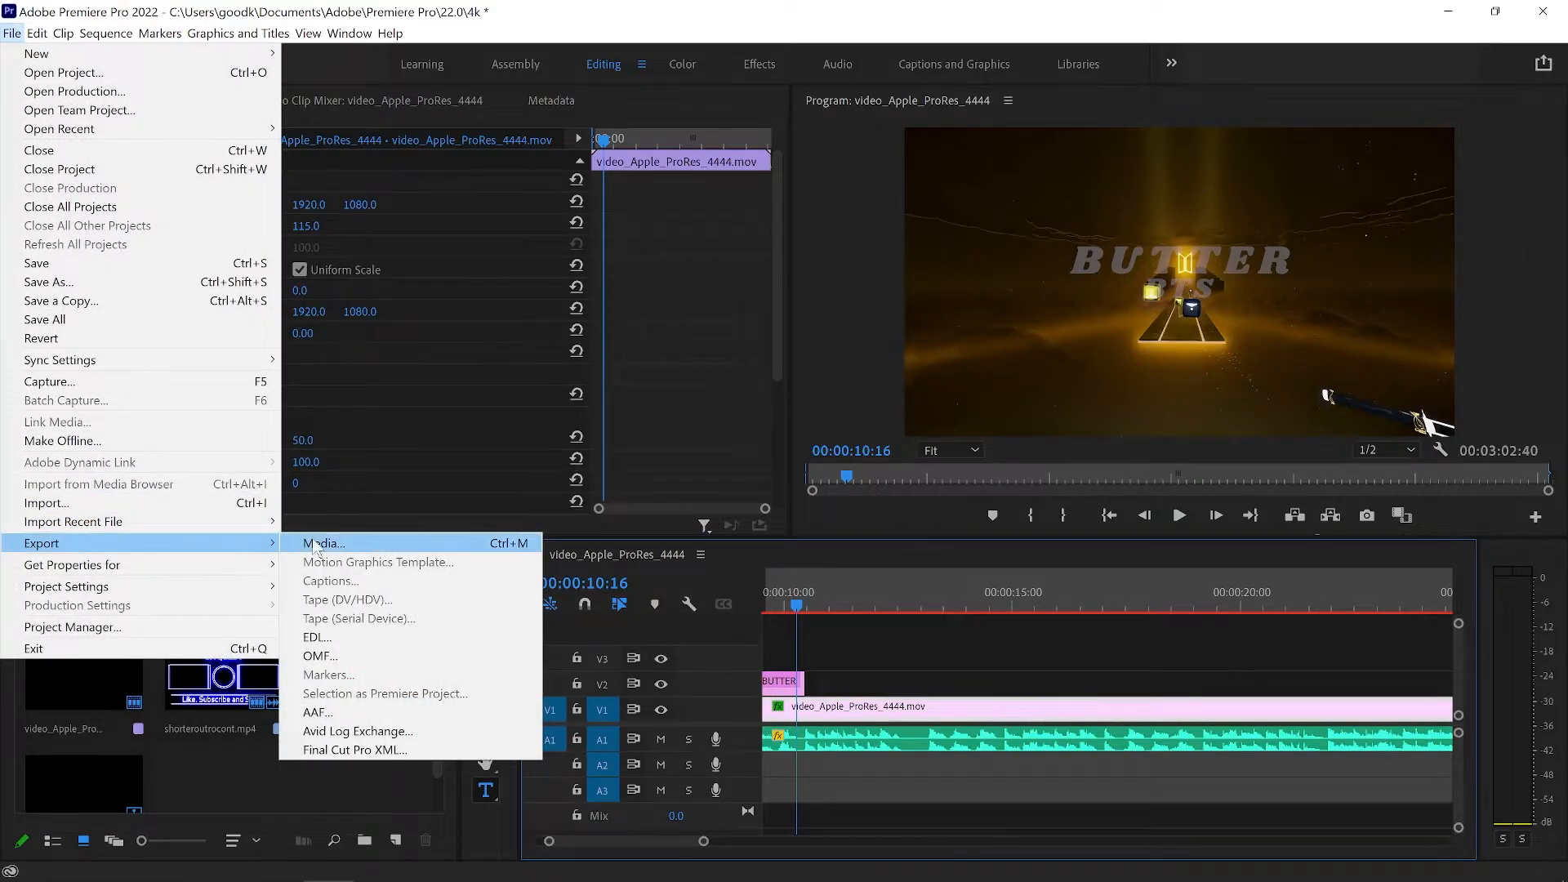
click(347, 545)
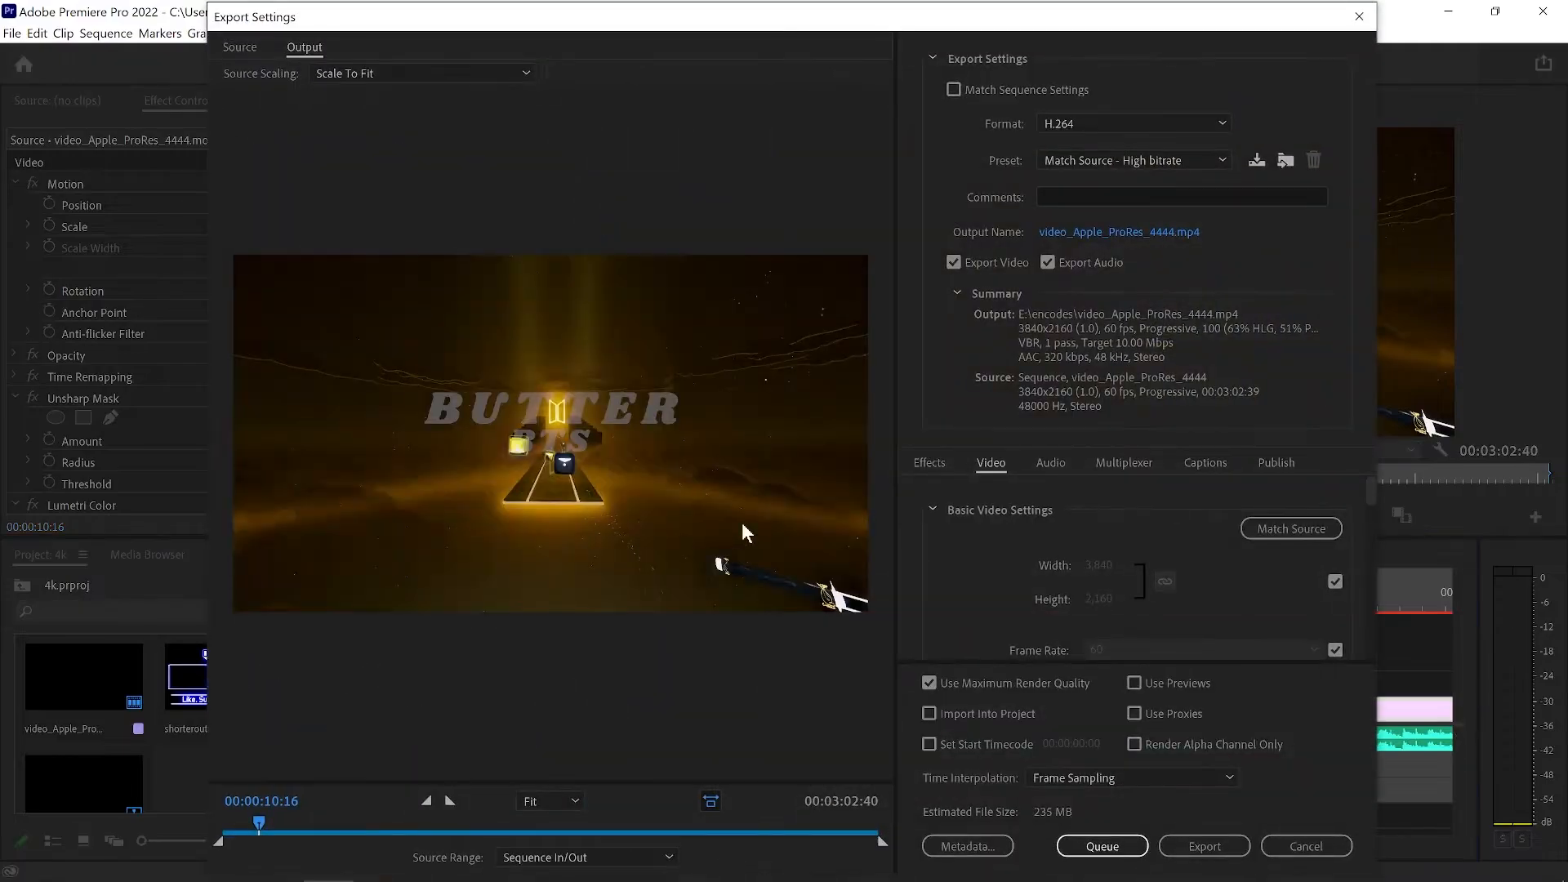
Choose the YouTube 2160p 4K Ultra HD preset for the H.264 export.
click(1081, 160)
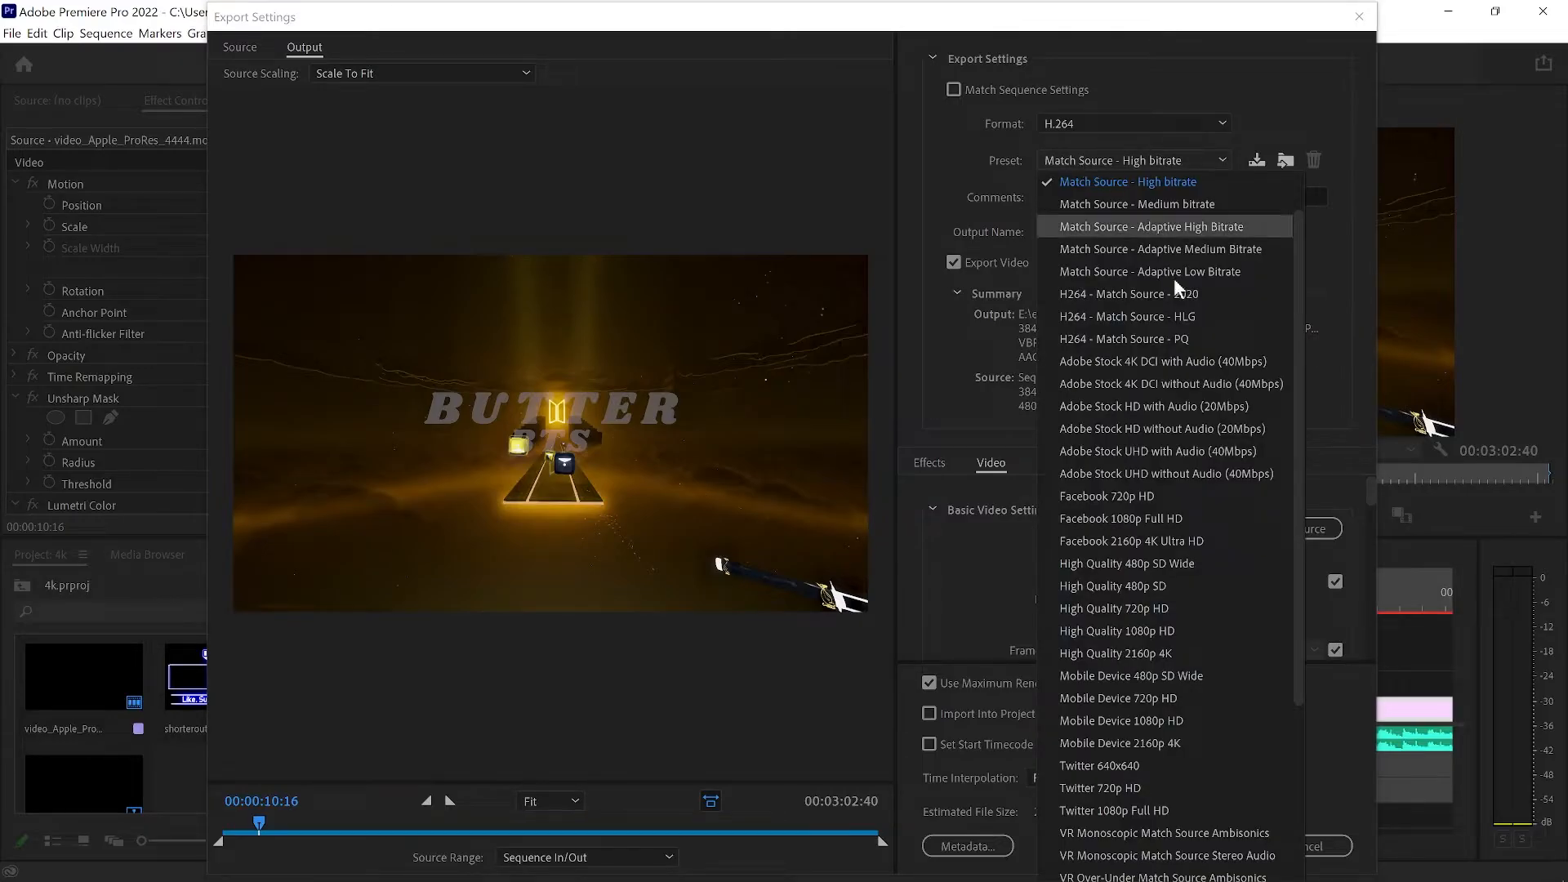
scroll(1176, 294, down, 4)
click(1135, 871)
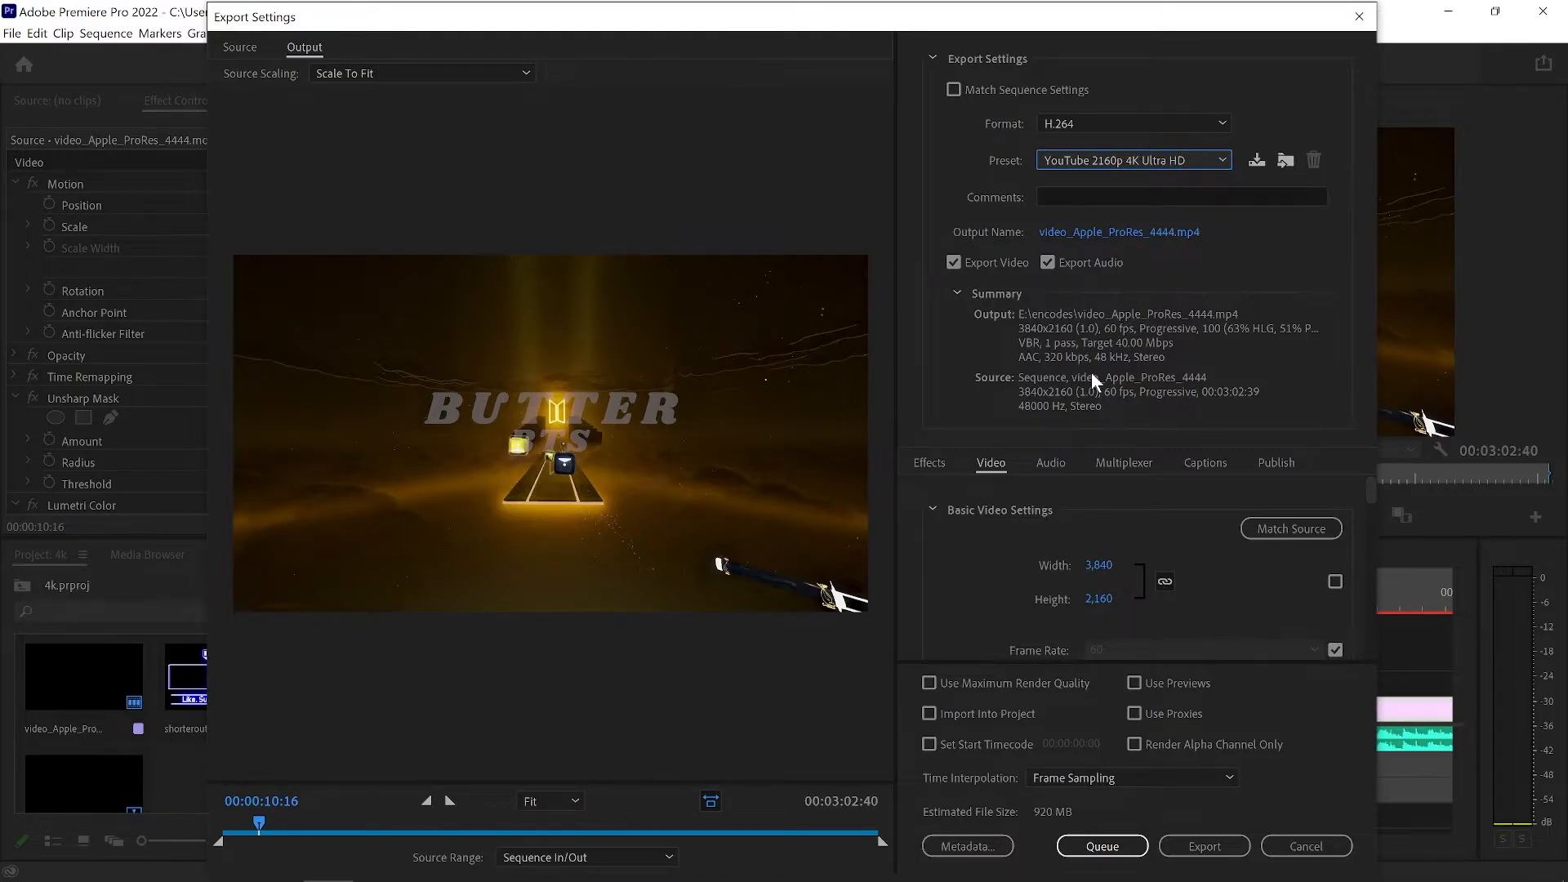
Enable rendering at maximum depth in the basic video settings of the H.264 export.
scroll(1086, 518, down, 3)
scroll(1078, 523, up, 3)
scroll(1066, 552, down, 1)
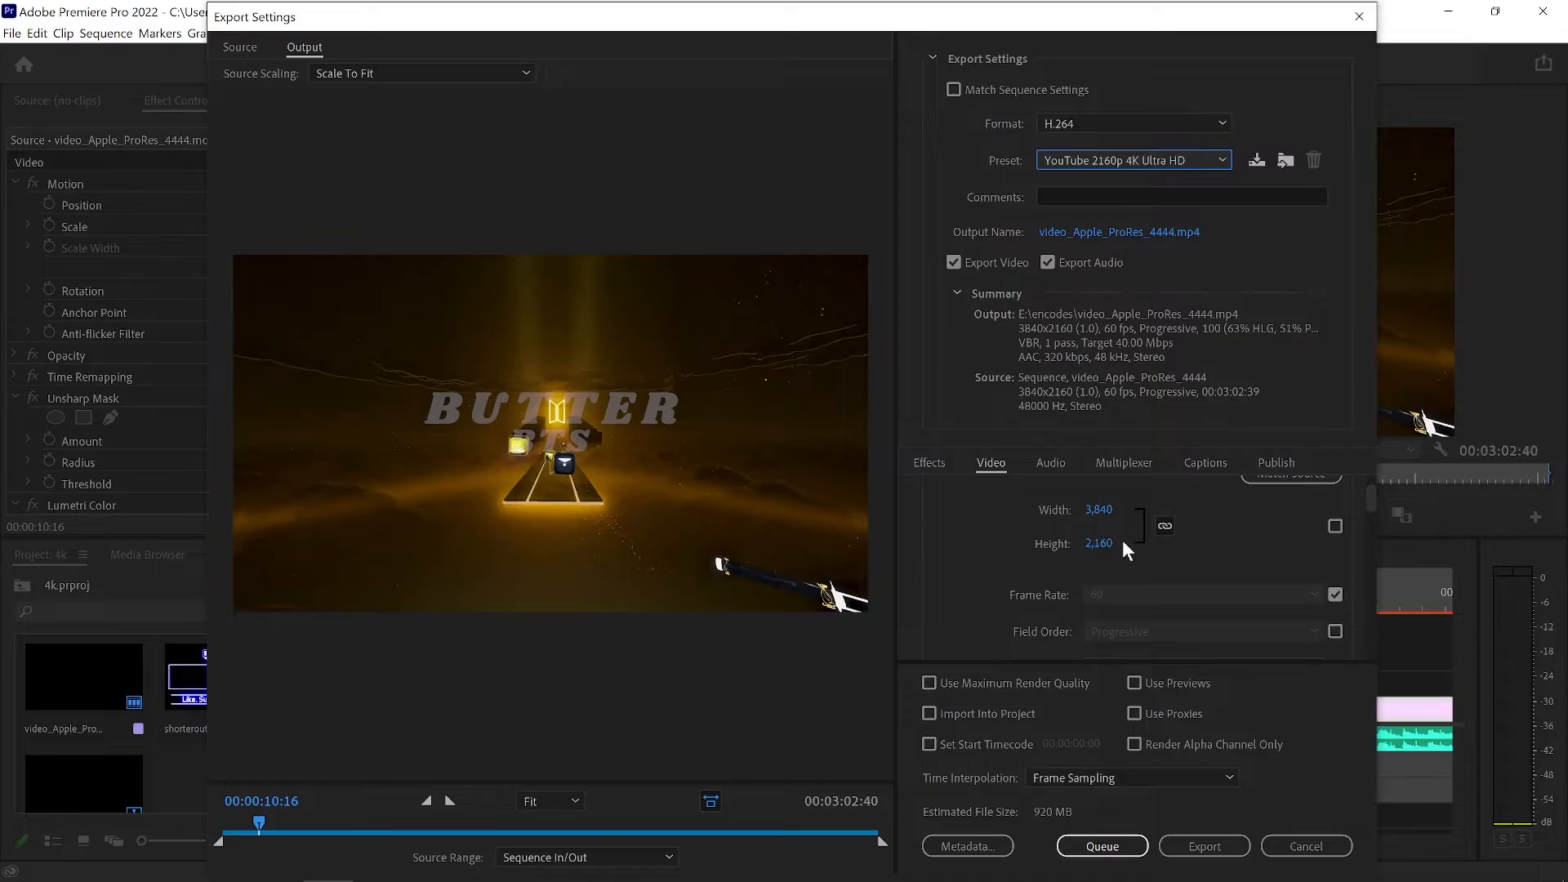
scroll(992, 582, down, 3)
scroll(992, 581, up, 2)
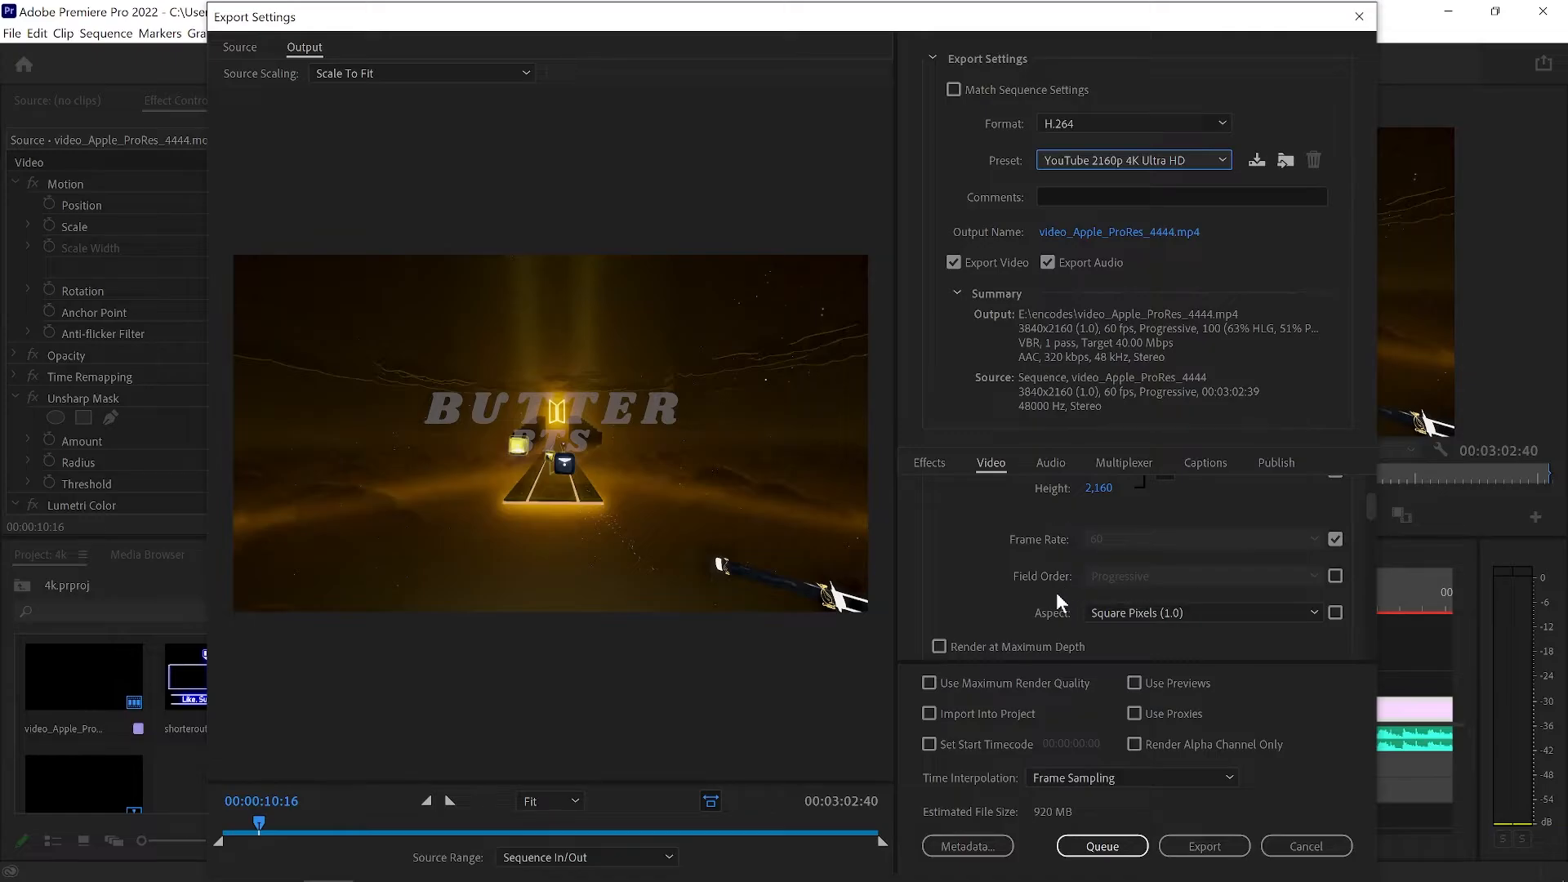
scroll(1060, 616, down, 1)
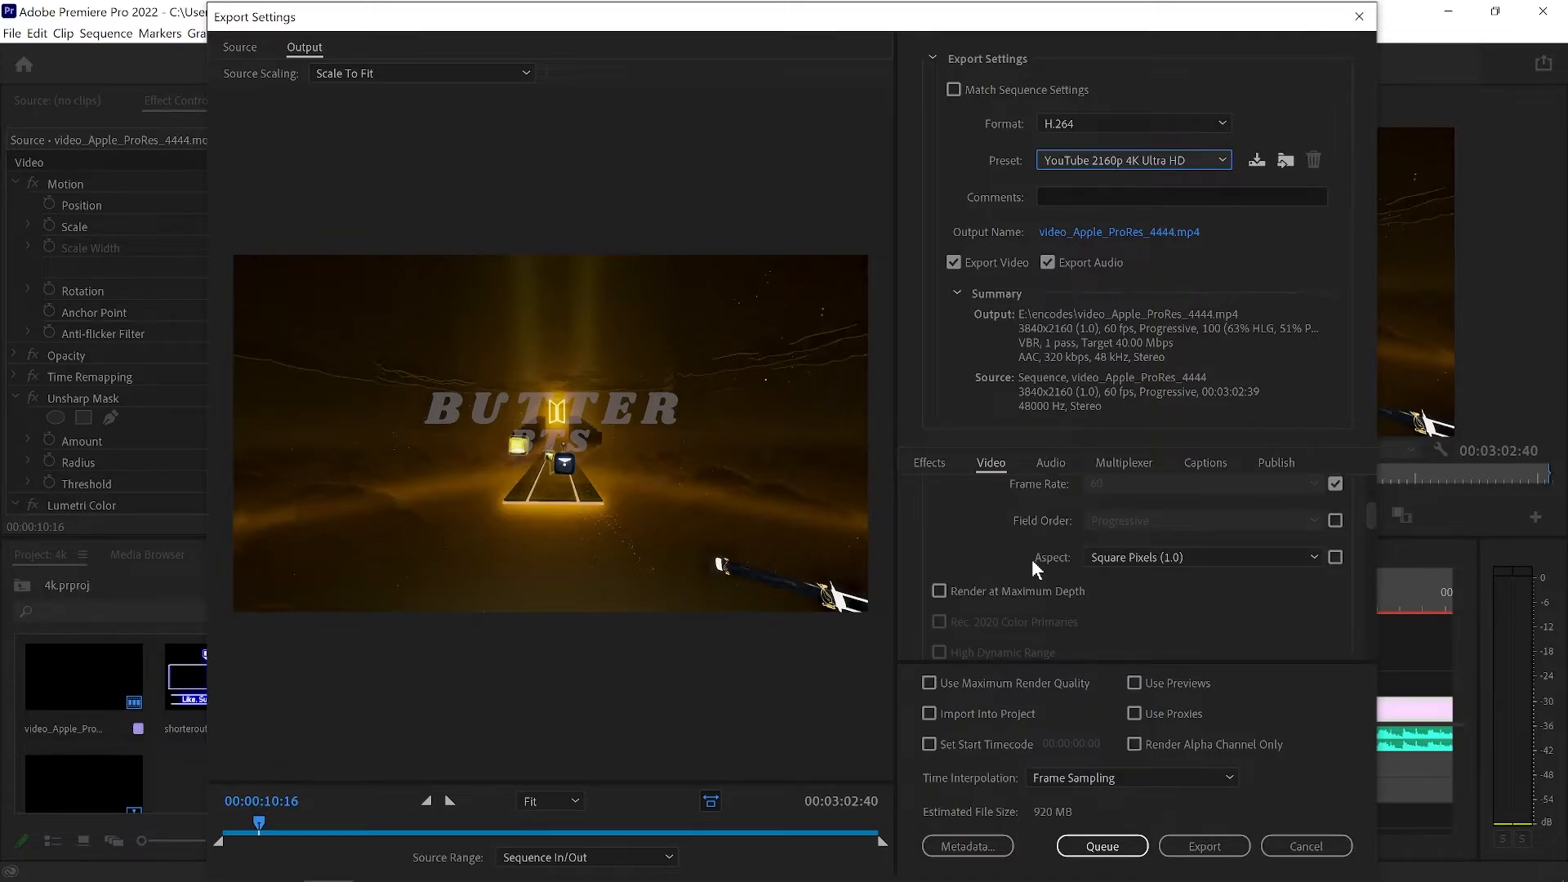
scroll(1032, 558, down, 1)
click(939, 535)
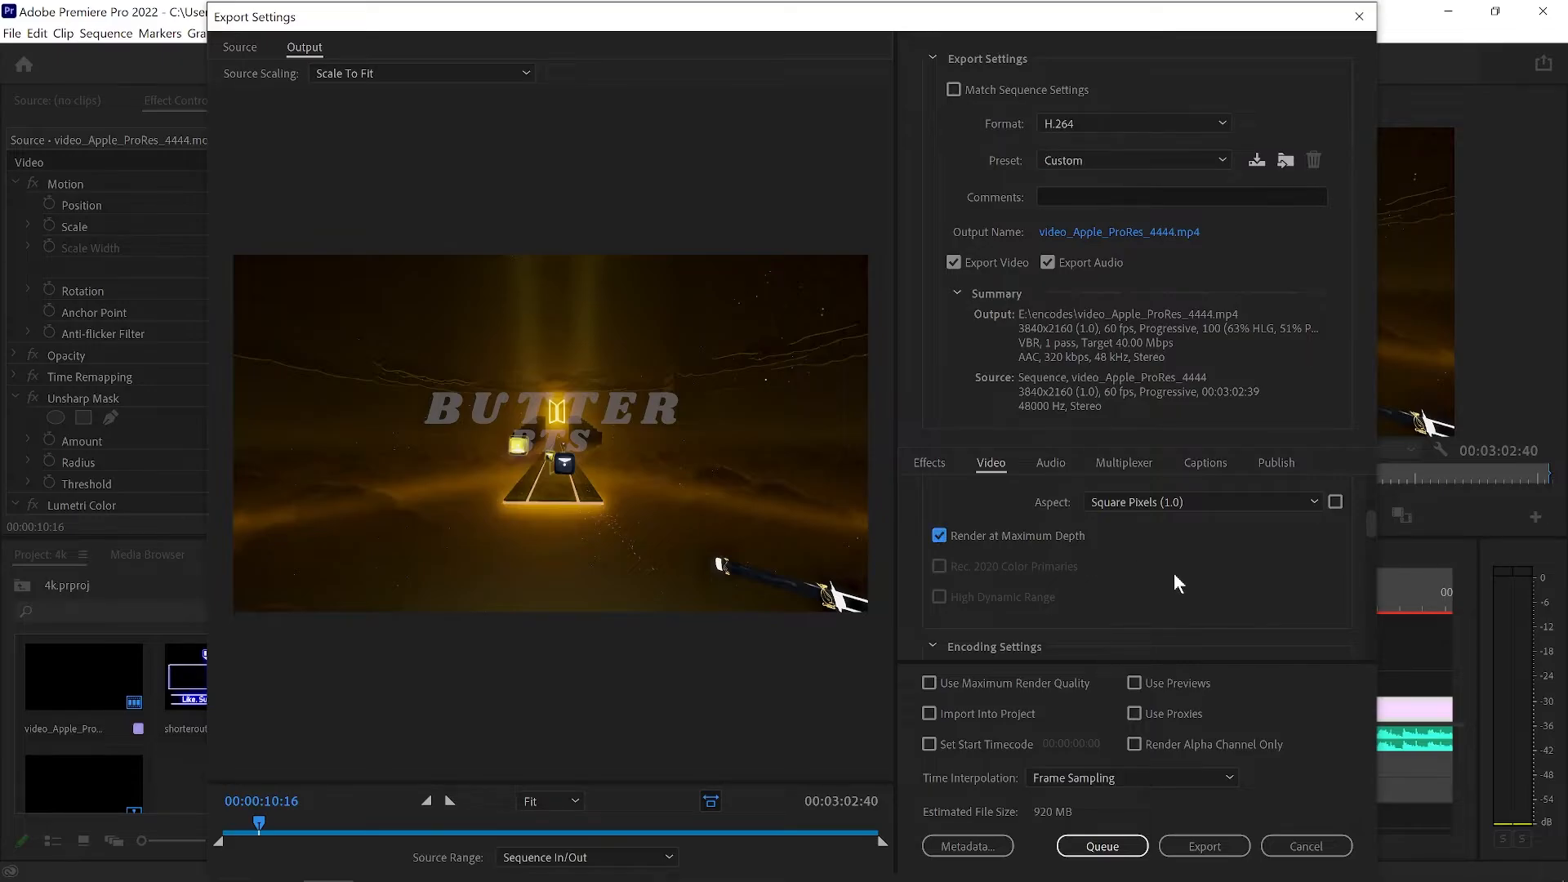
Set the encoding performance to Software Encoding.
scroll(1174, 586, down, 1)
scroll(1169, 575, down, 1)
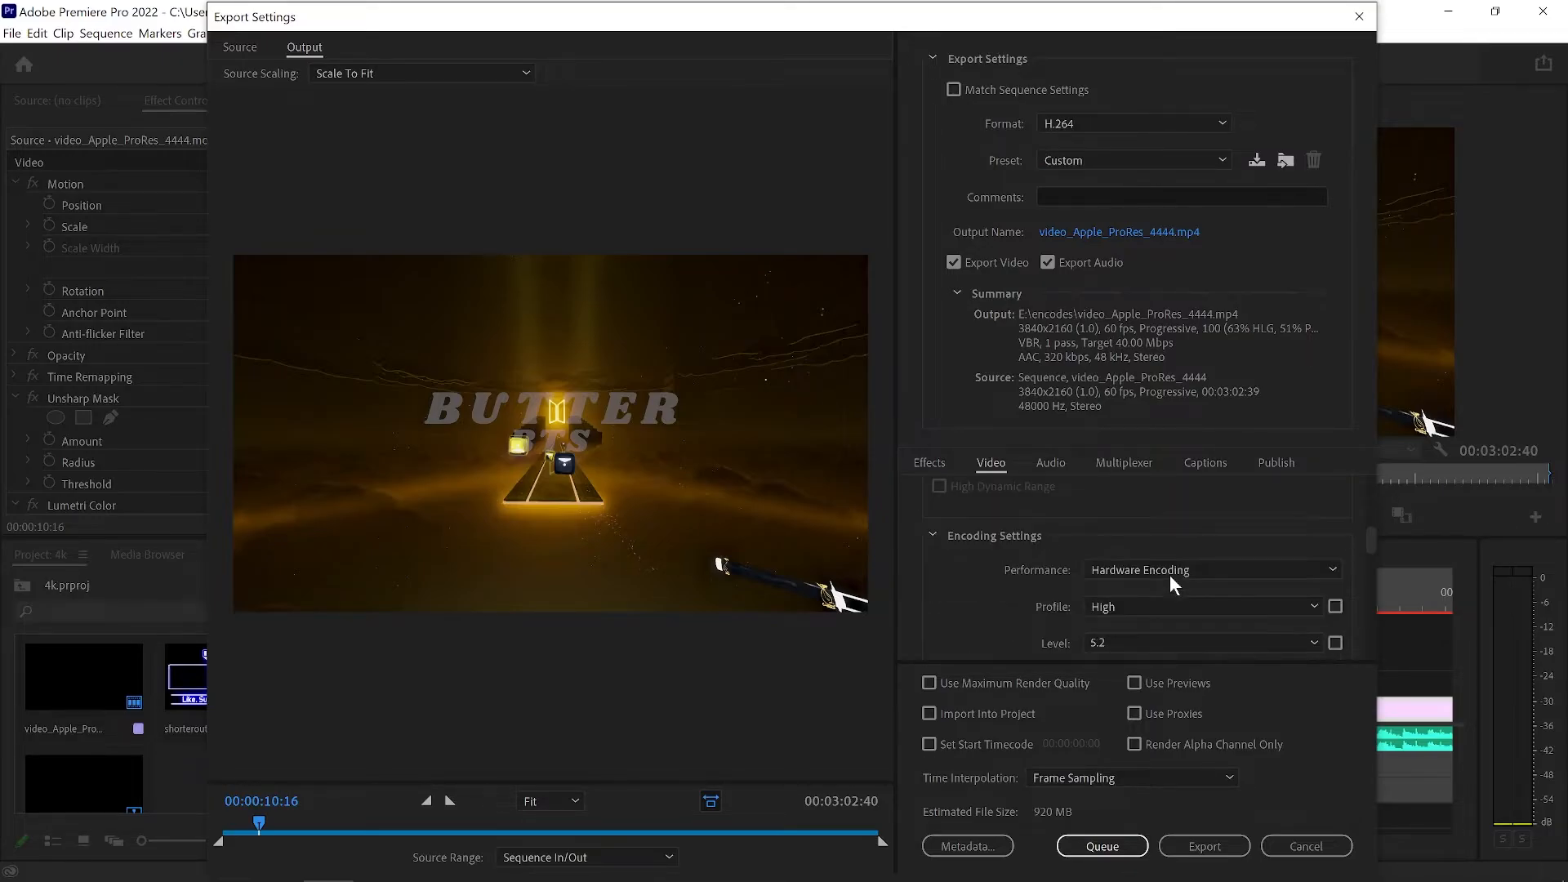
scroll(1061, 580, down, 1)
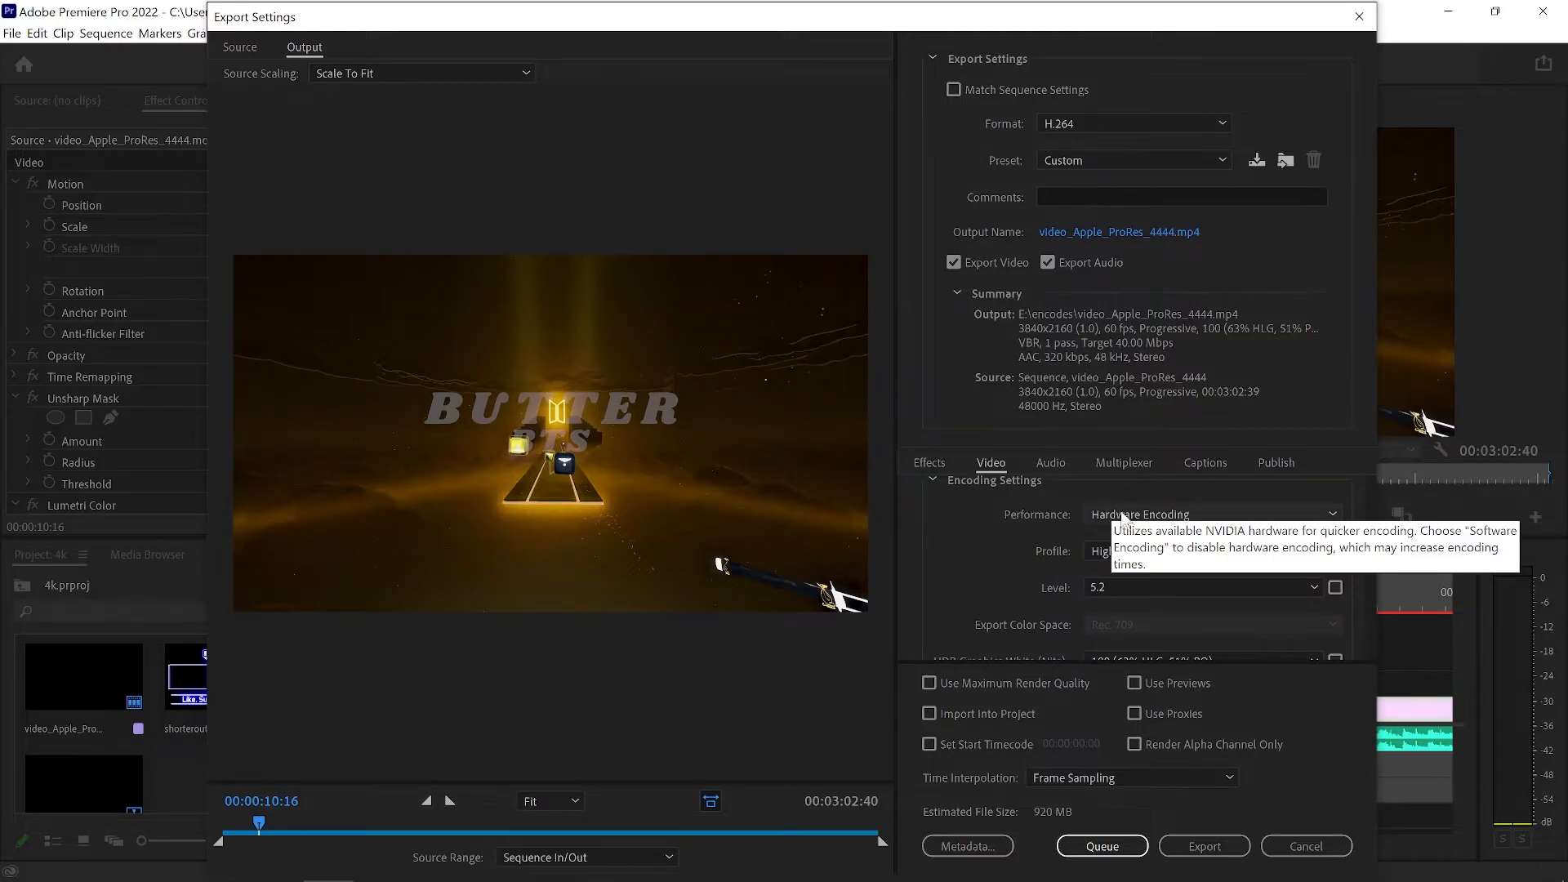
click(1123, 515)
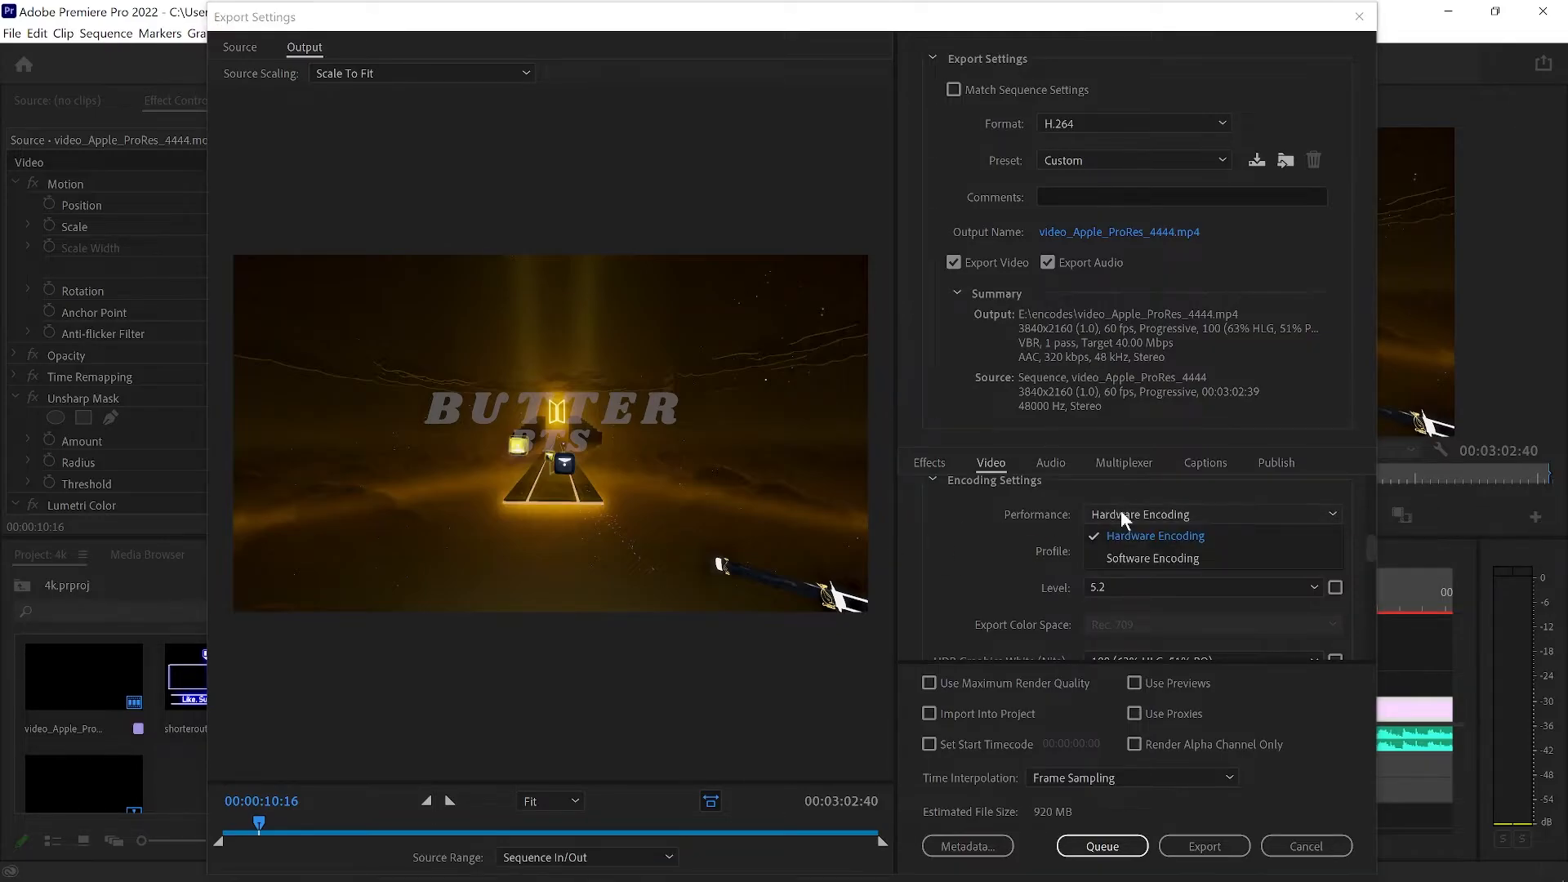
click(1132, 555)
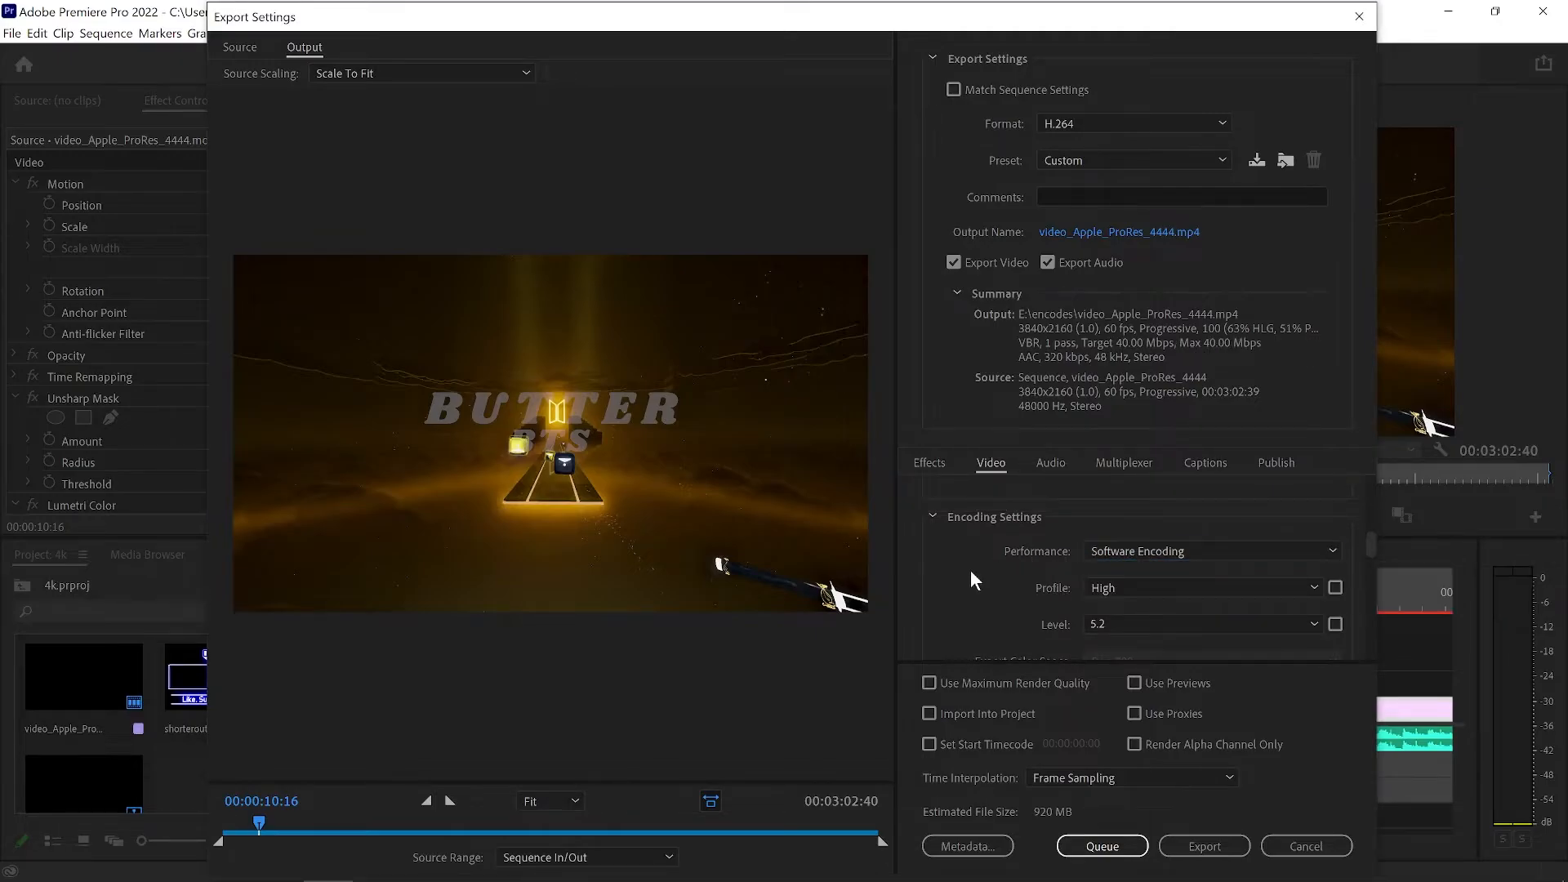
Set the encoding profile to High10 and the level to Unrestricted.
scroll(970, 572, down, 1)
click(1138, 531)
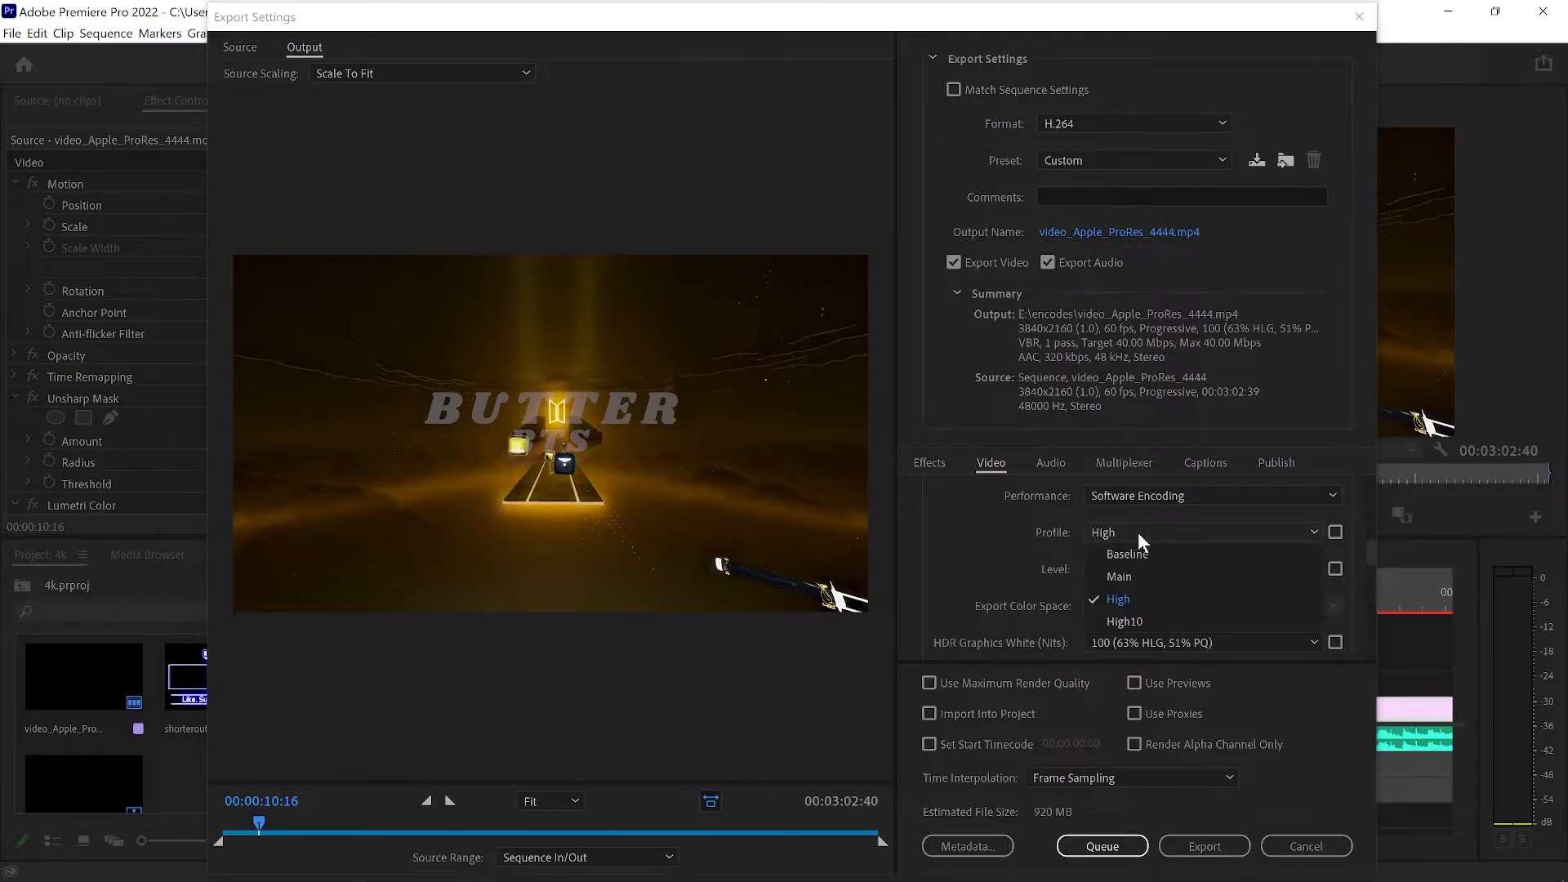
click(1140, 620)
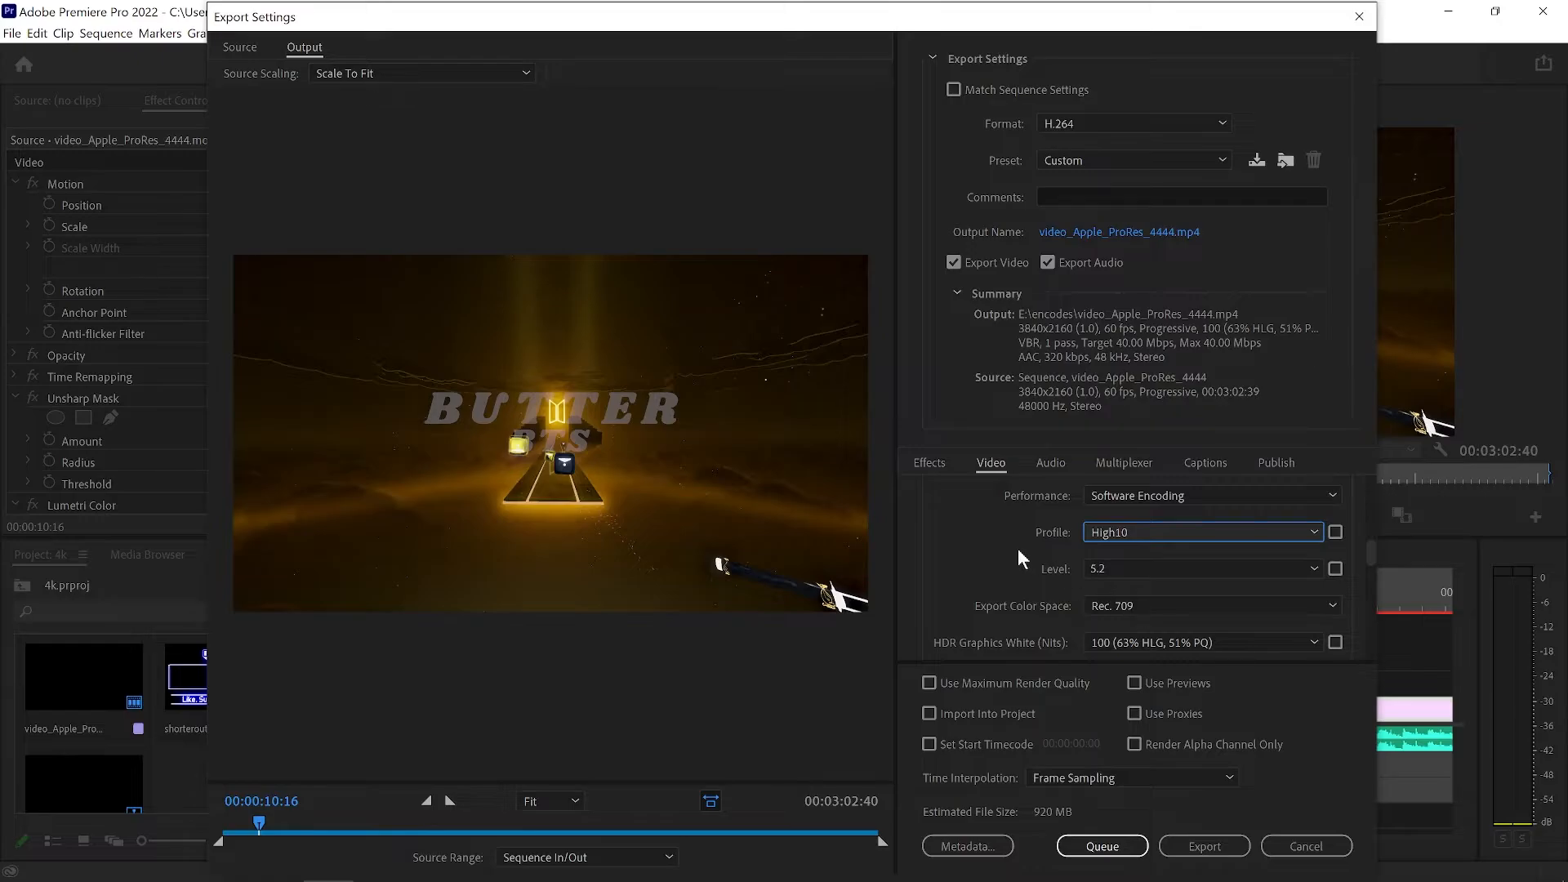
click(1111, 567)
click(1117, 545)
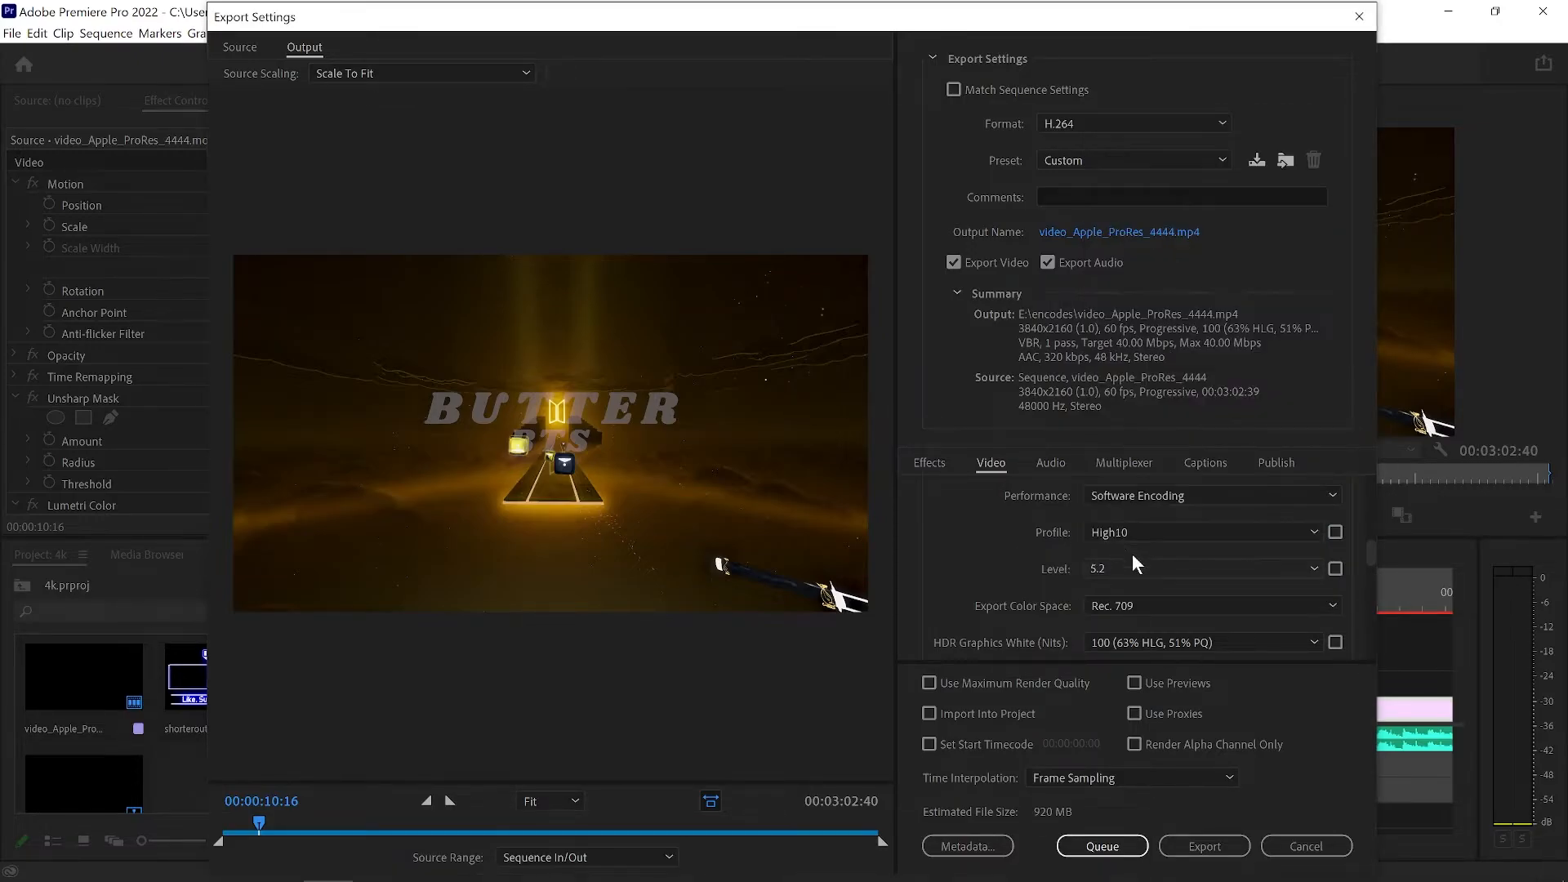
Match the export width and height to the source video.
scroll(1127, 571, up, 4)
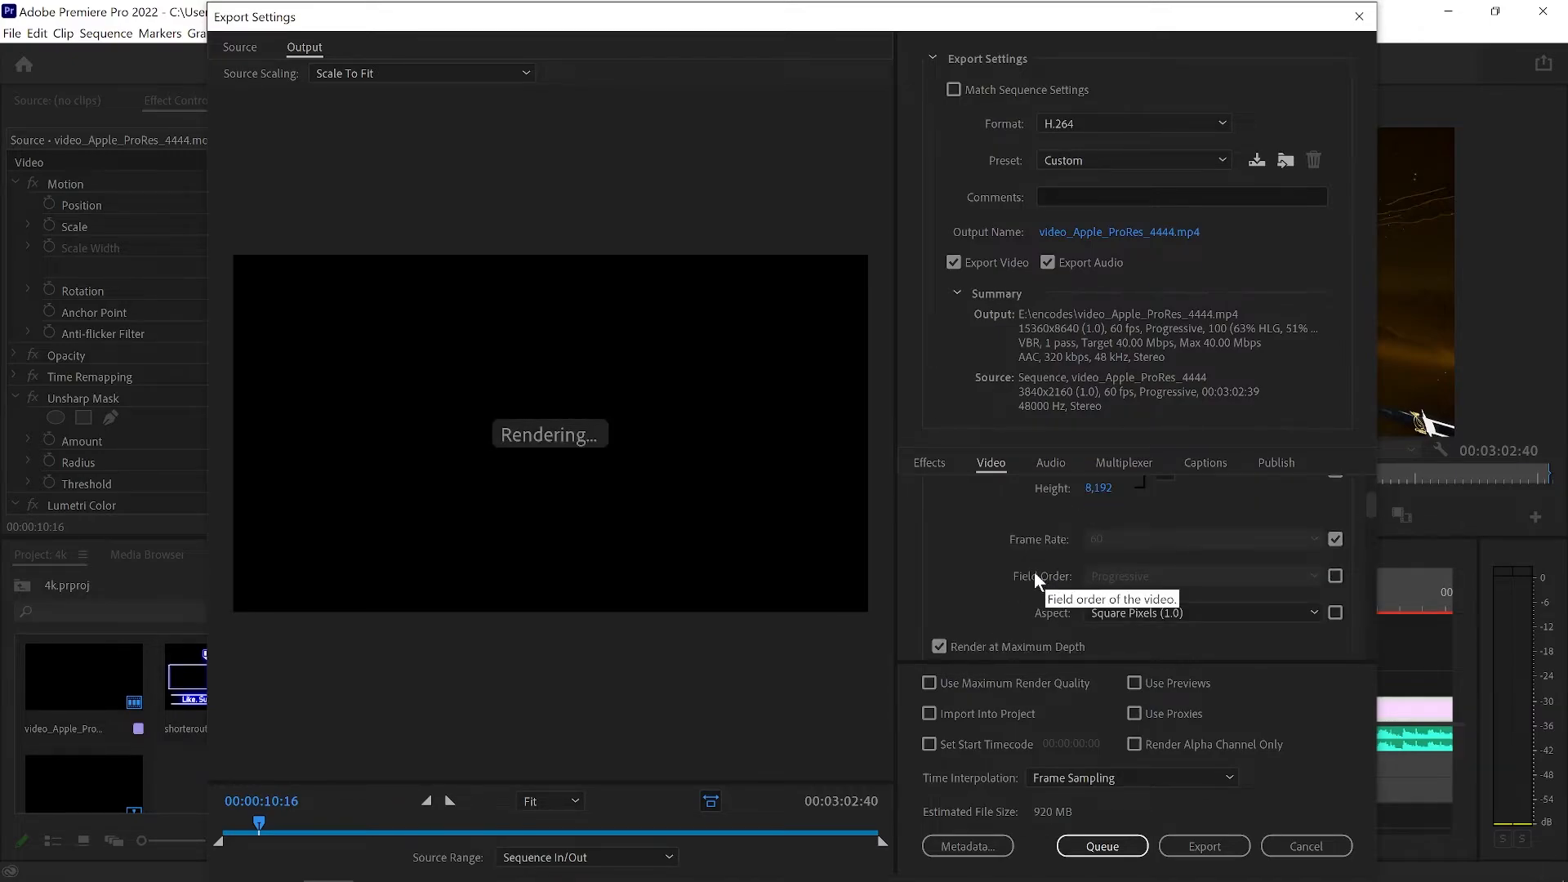
scroll(1037, 563, down, 2)
scroll(1046, 530, up, 3)
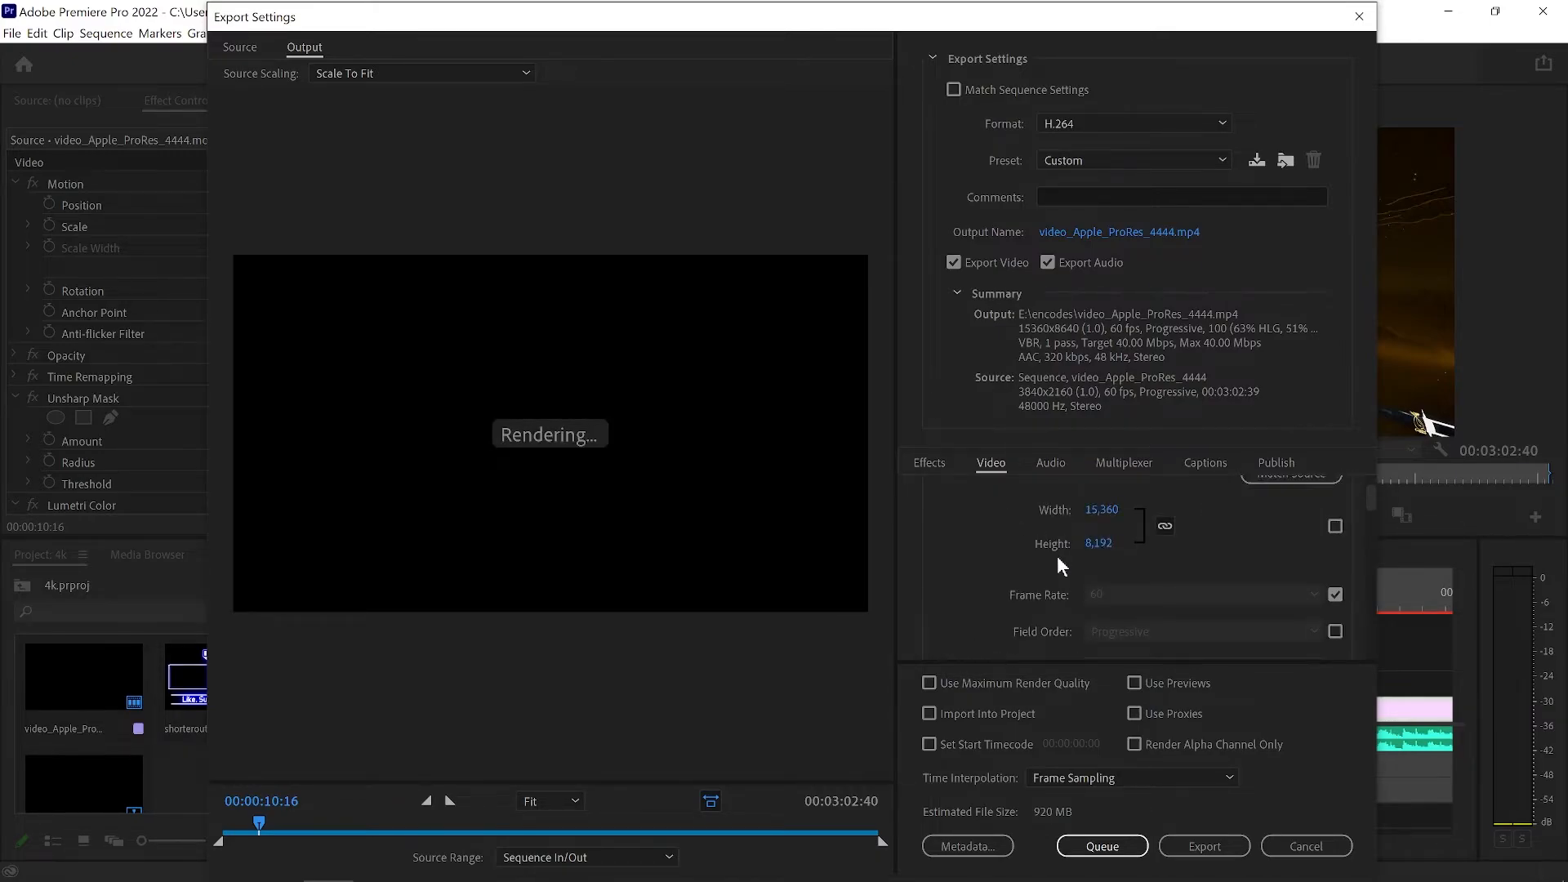
click(1335, 526)
Compare the source and output previews, and review the encoding settings through to the bitrate settings.
scroll(1029, 541, down, 5)
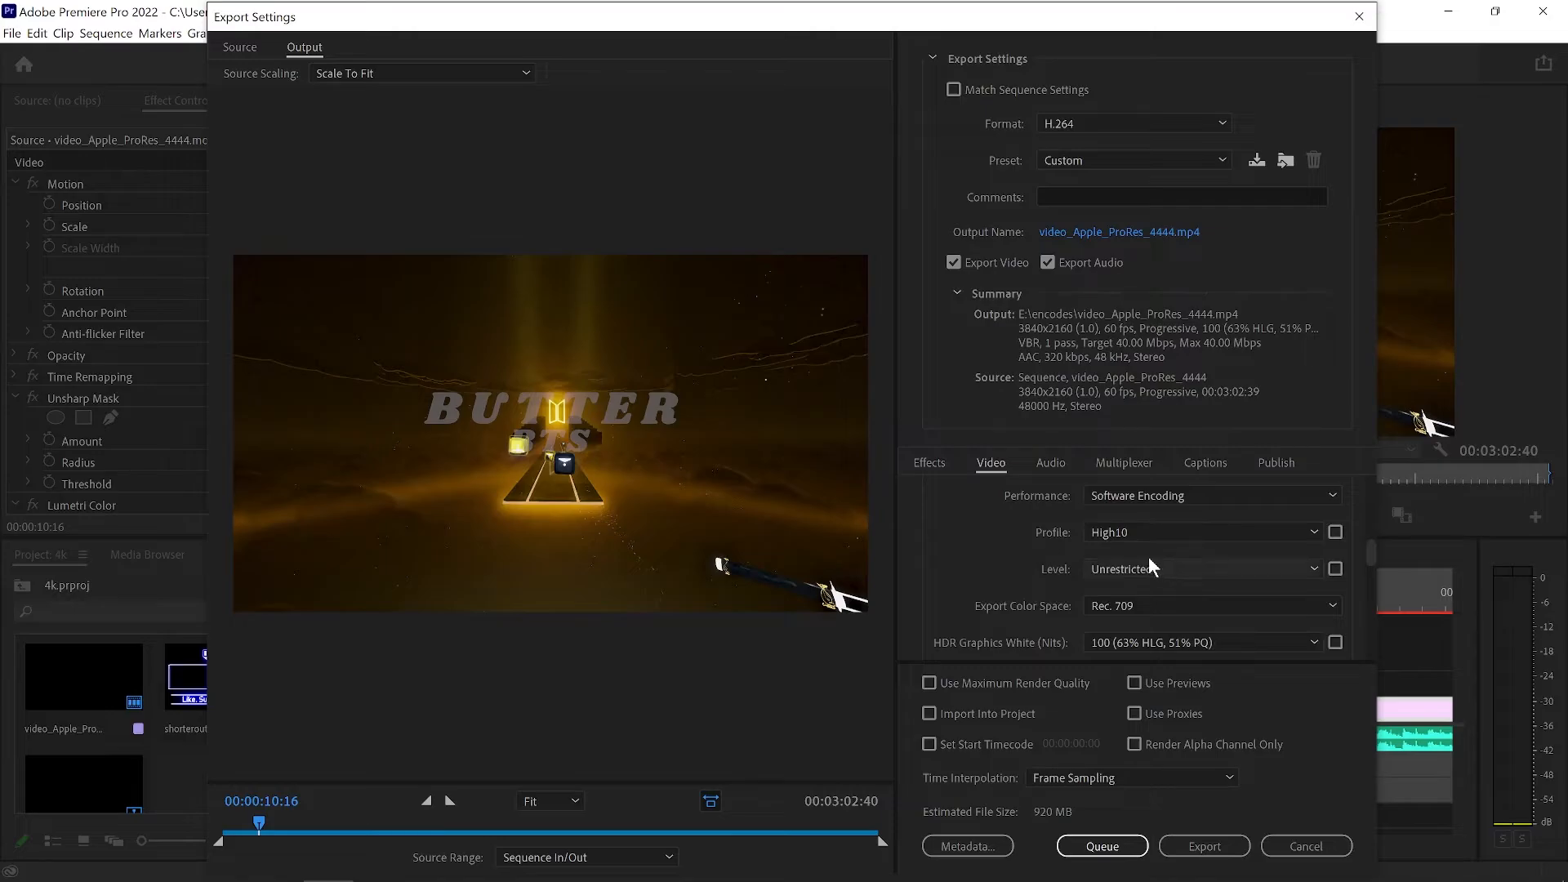
scroll(1036, 606, down, 1)
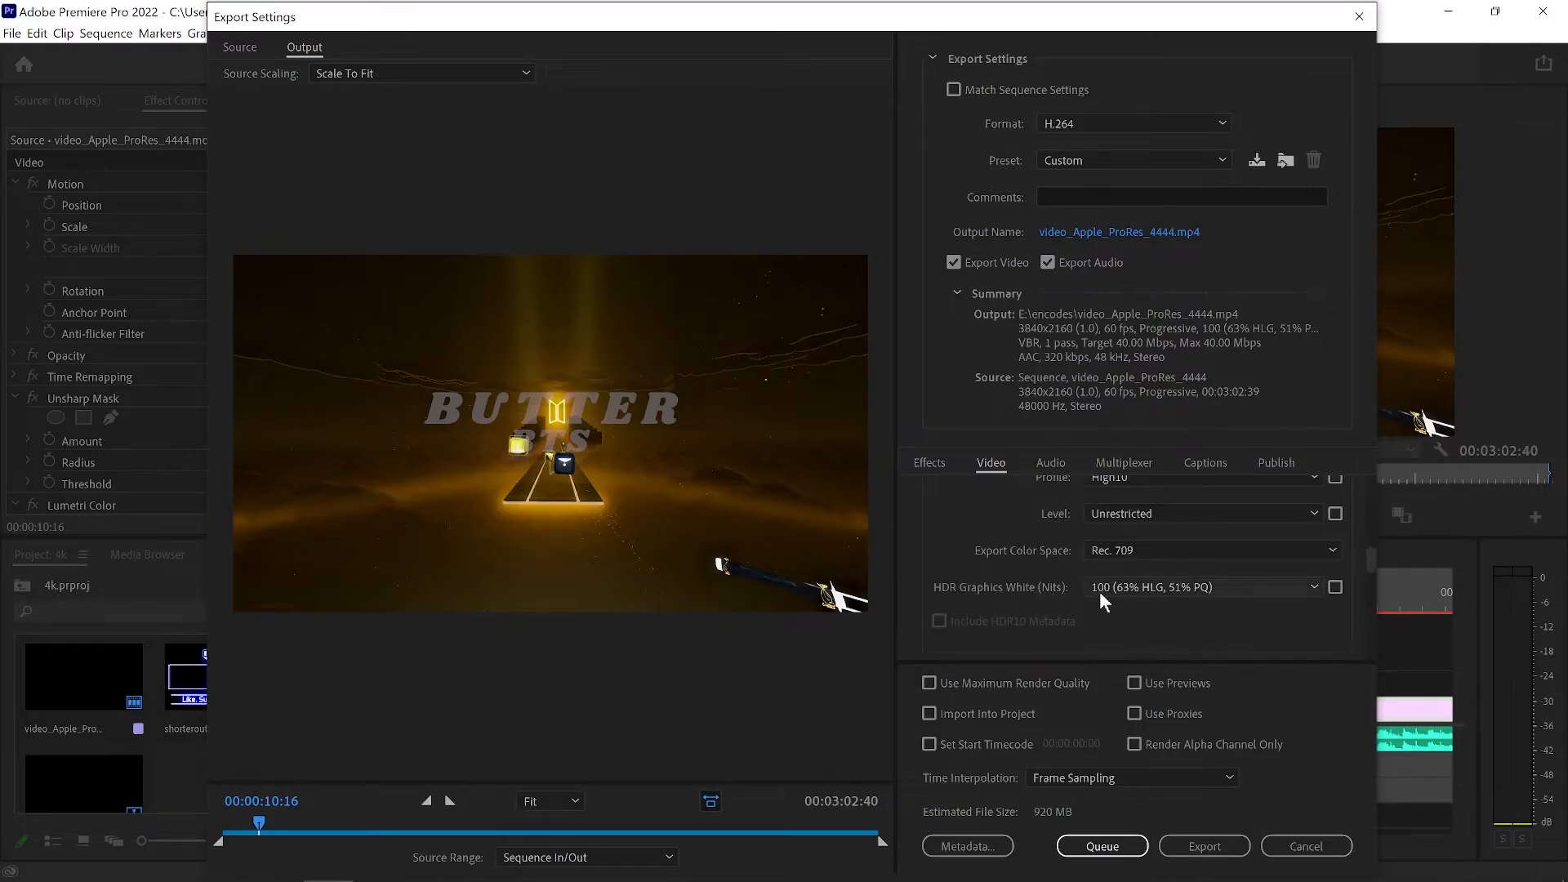
scroll(1014, 578, up, 1)
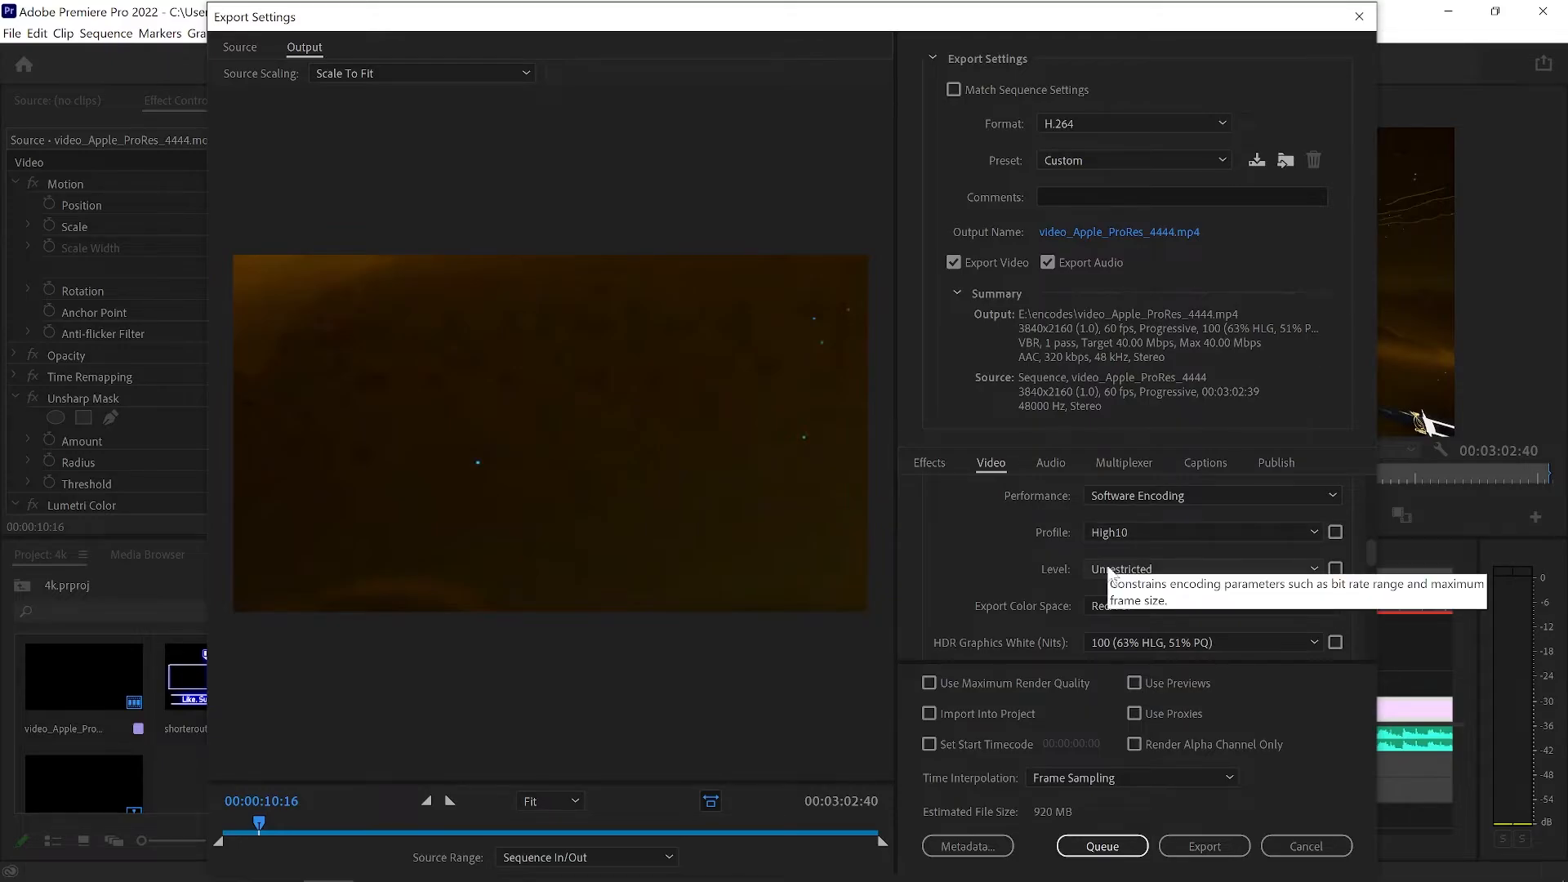
click(242, 54)
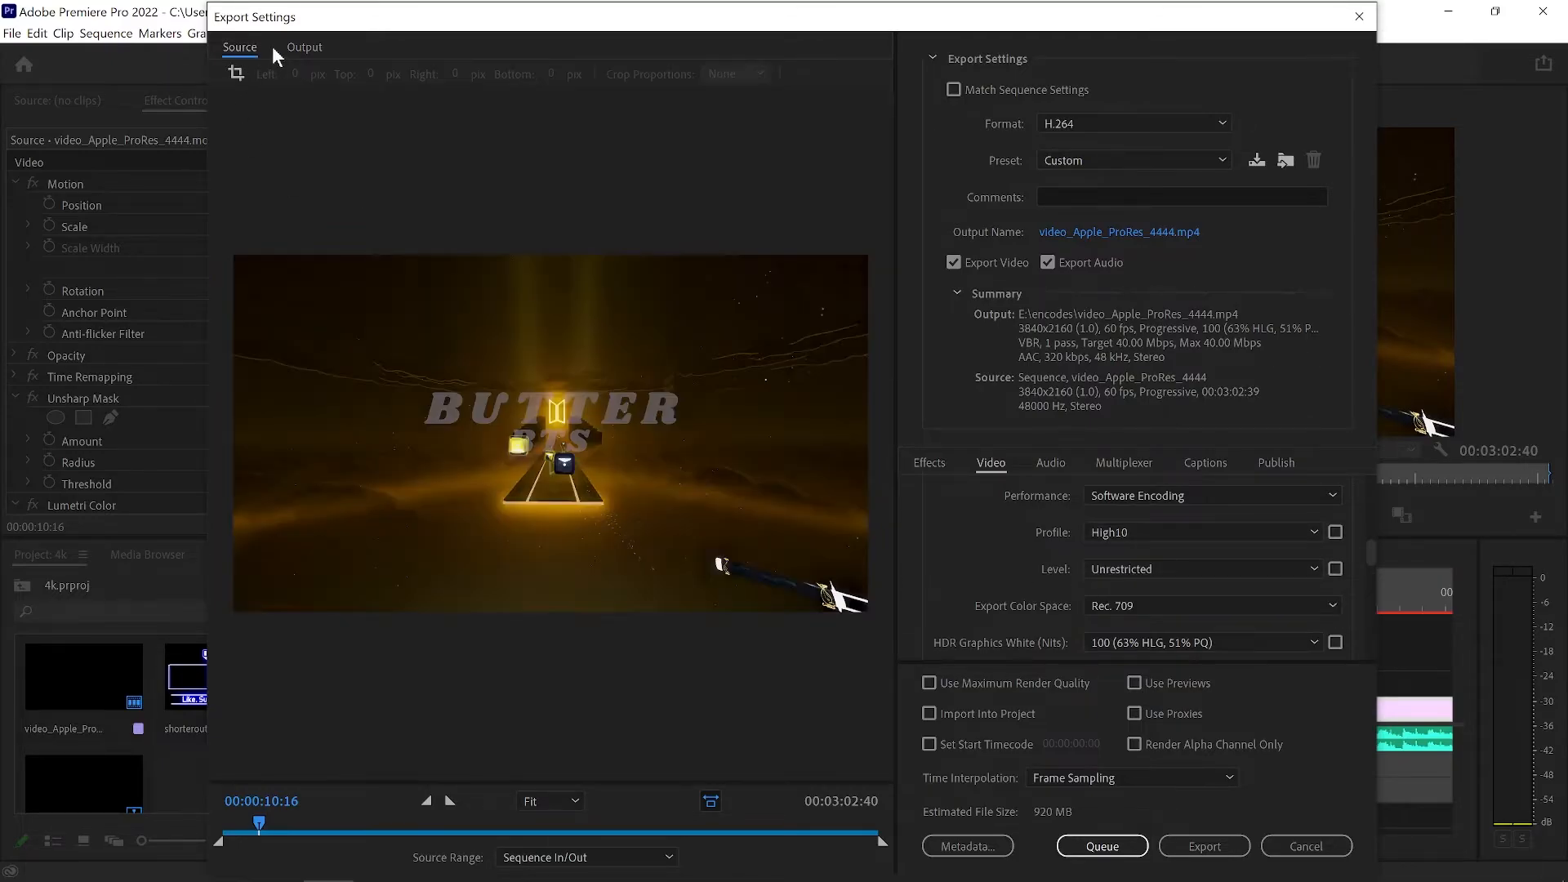
click(301, 51)
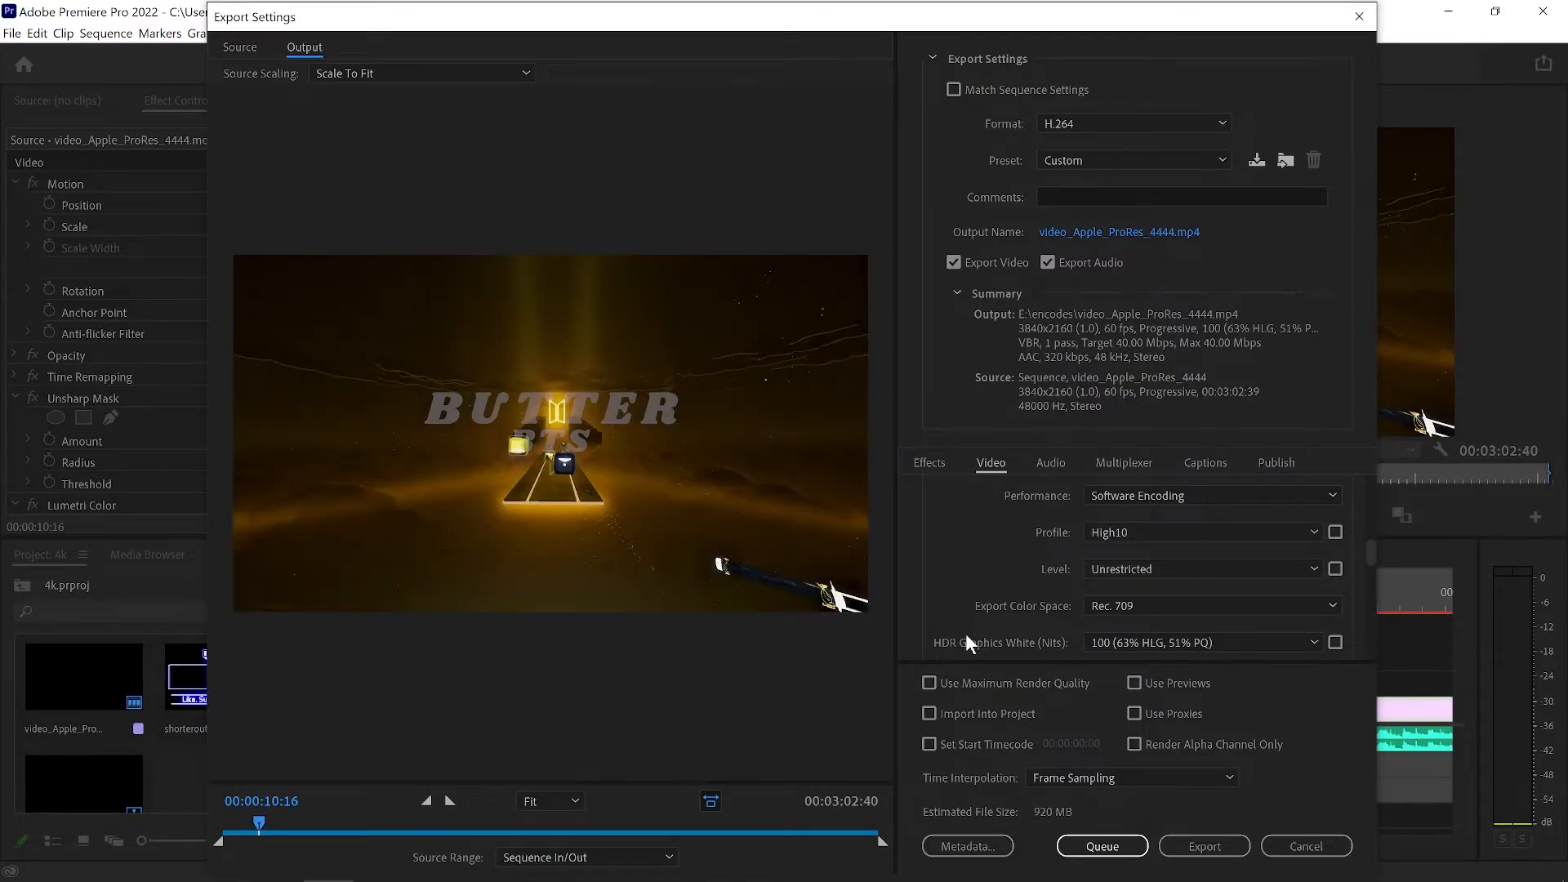
scroll(1004, 608, up, 2)
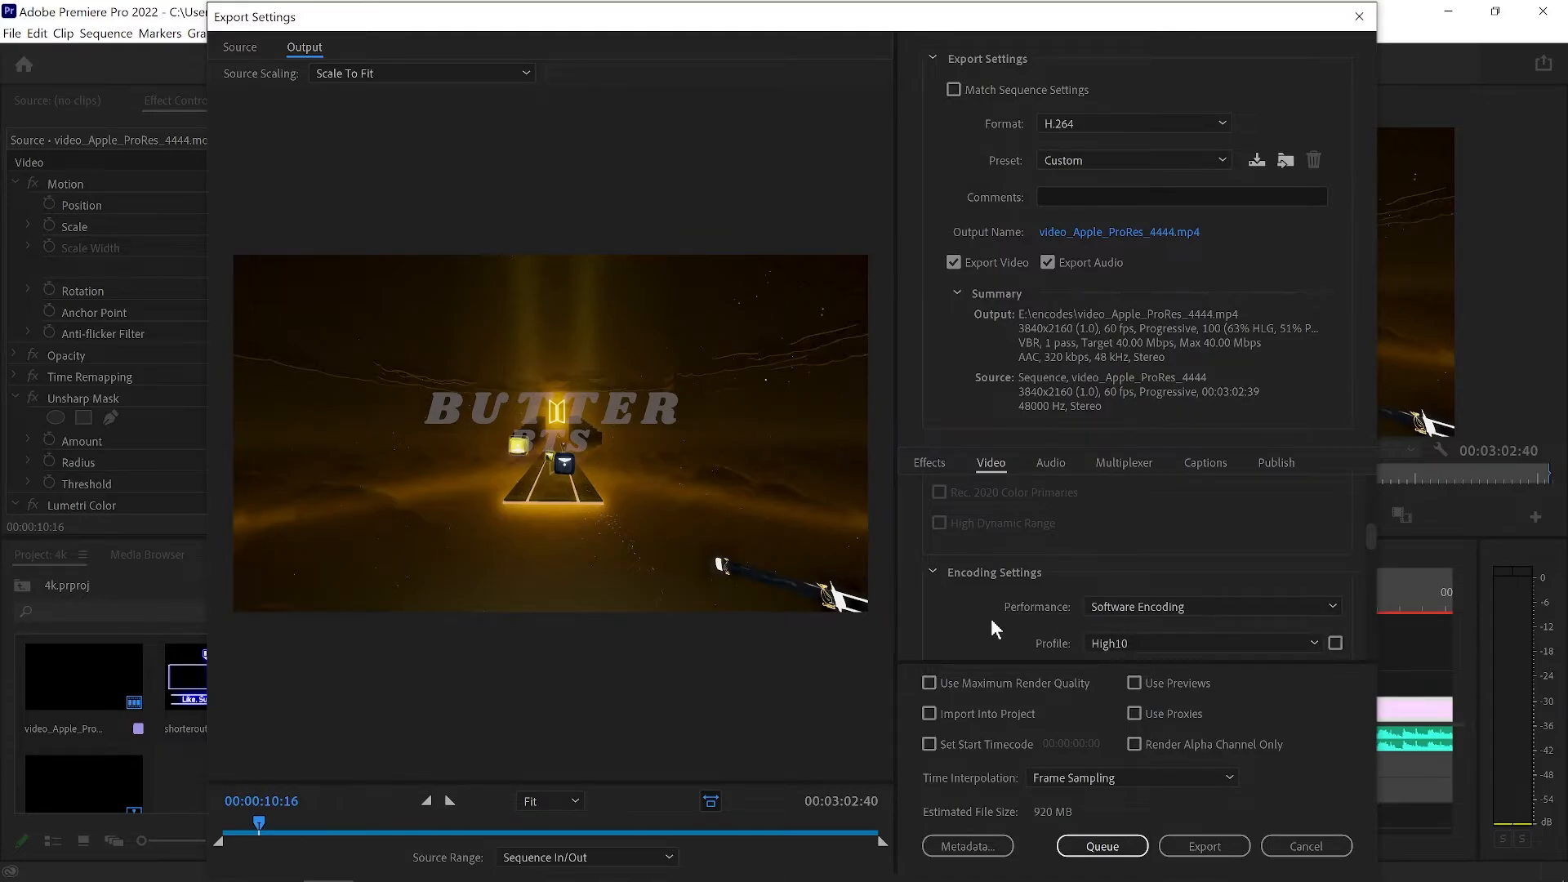
scroll(1067, 589, down, 1)
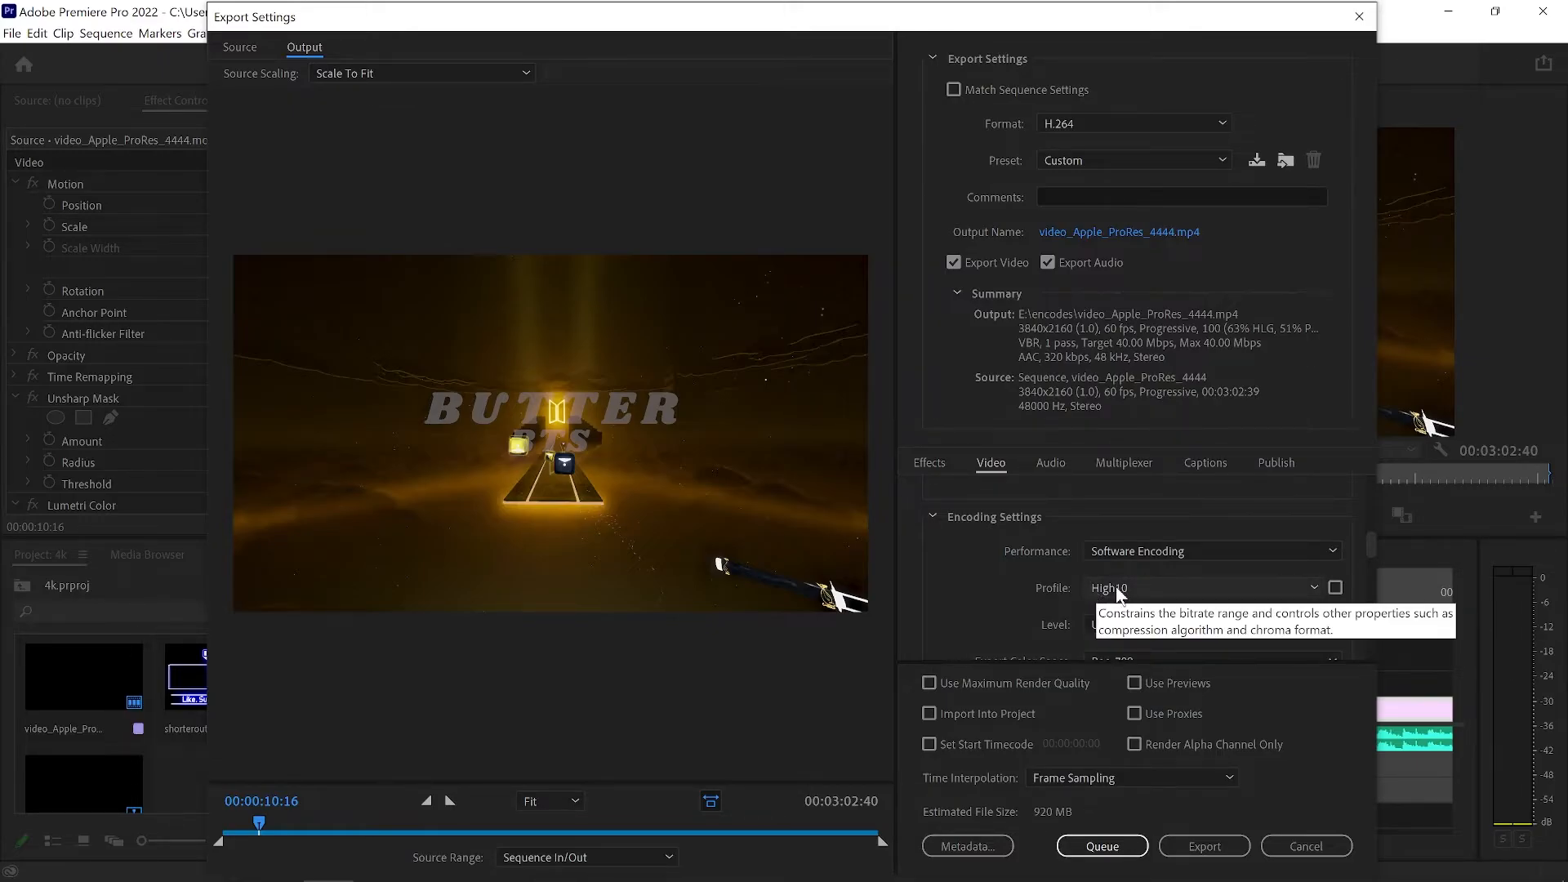
scroll(1031, 605, down, 5)
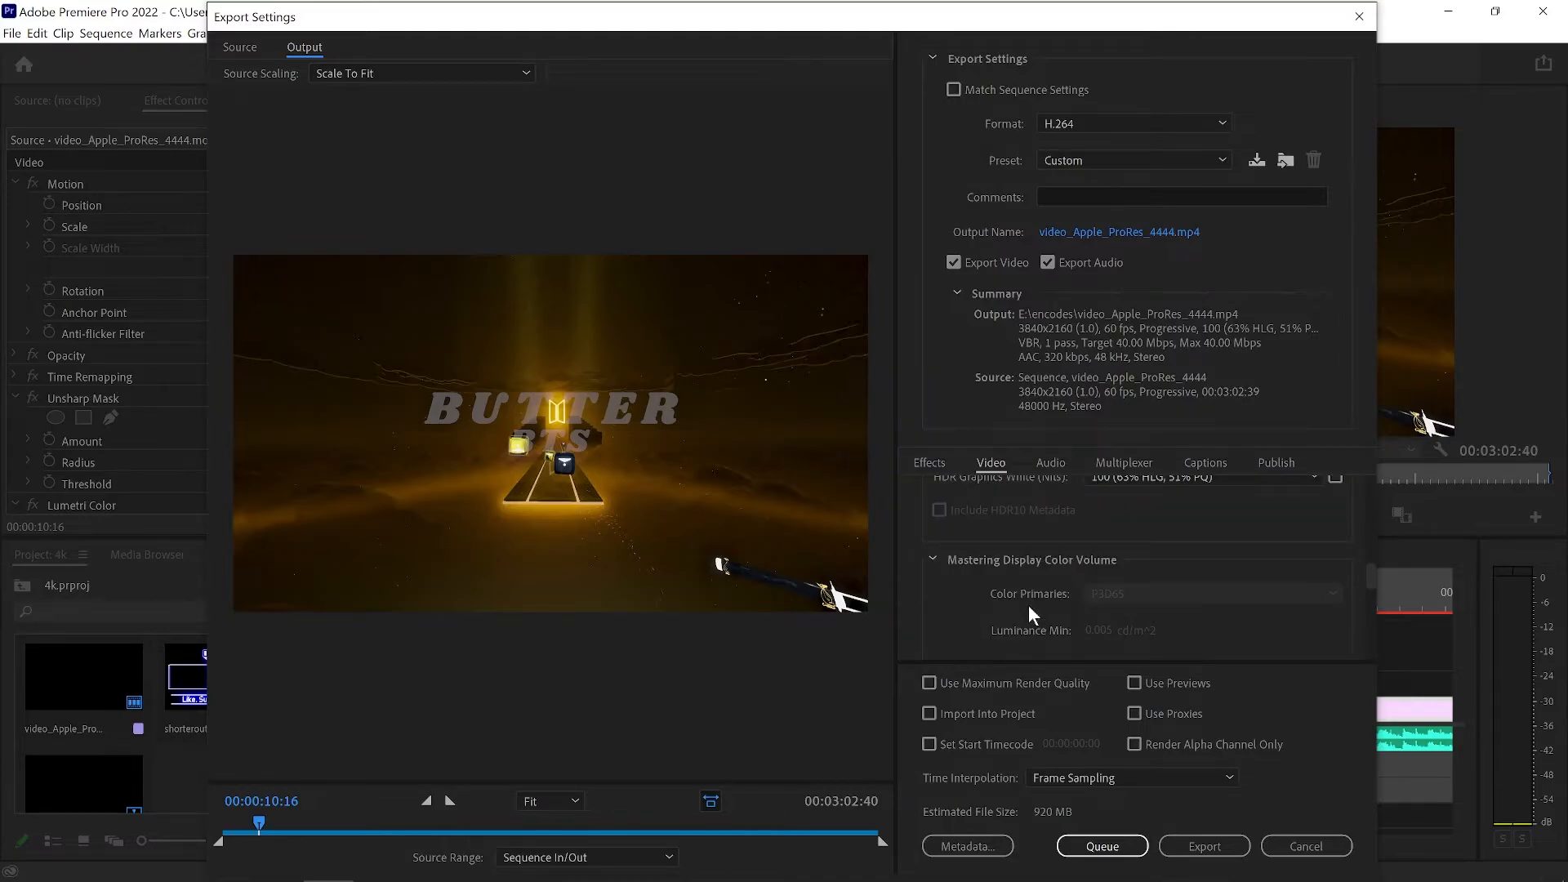
scroll(1031, 606, down, 4)
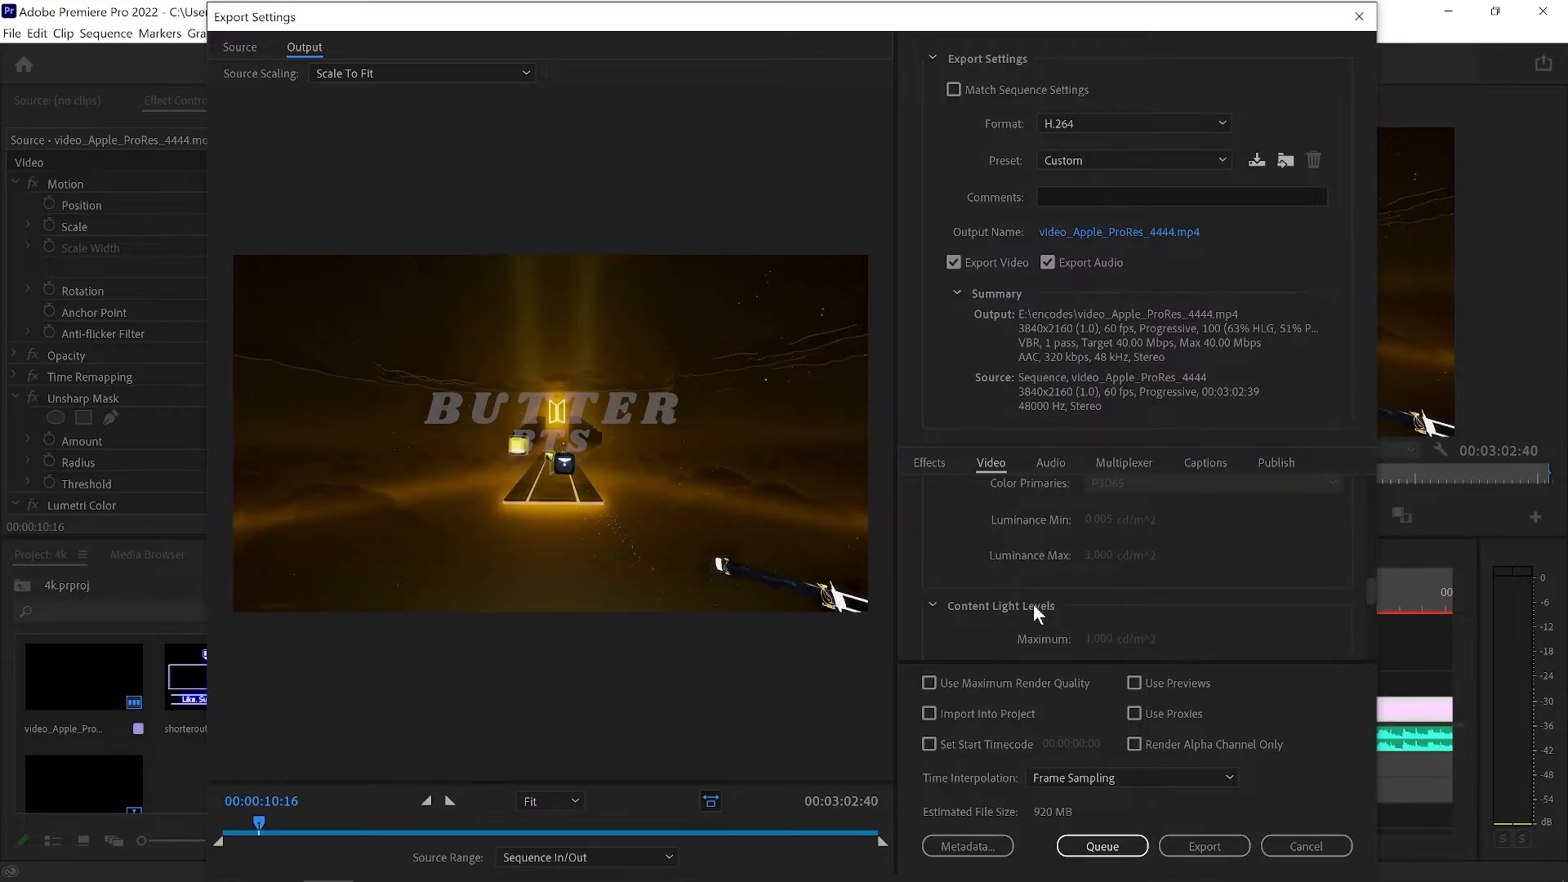
scroll(1032, 612, down, 3)
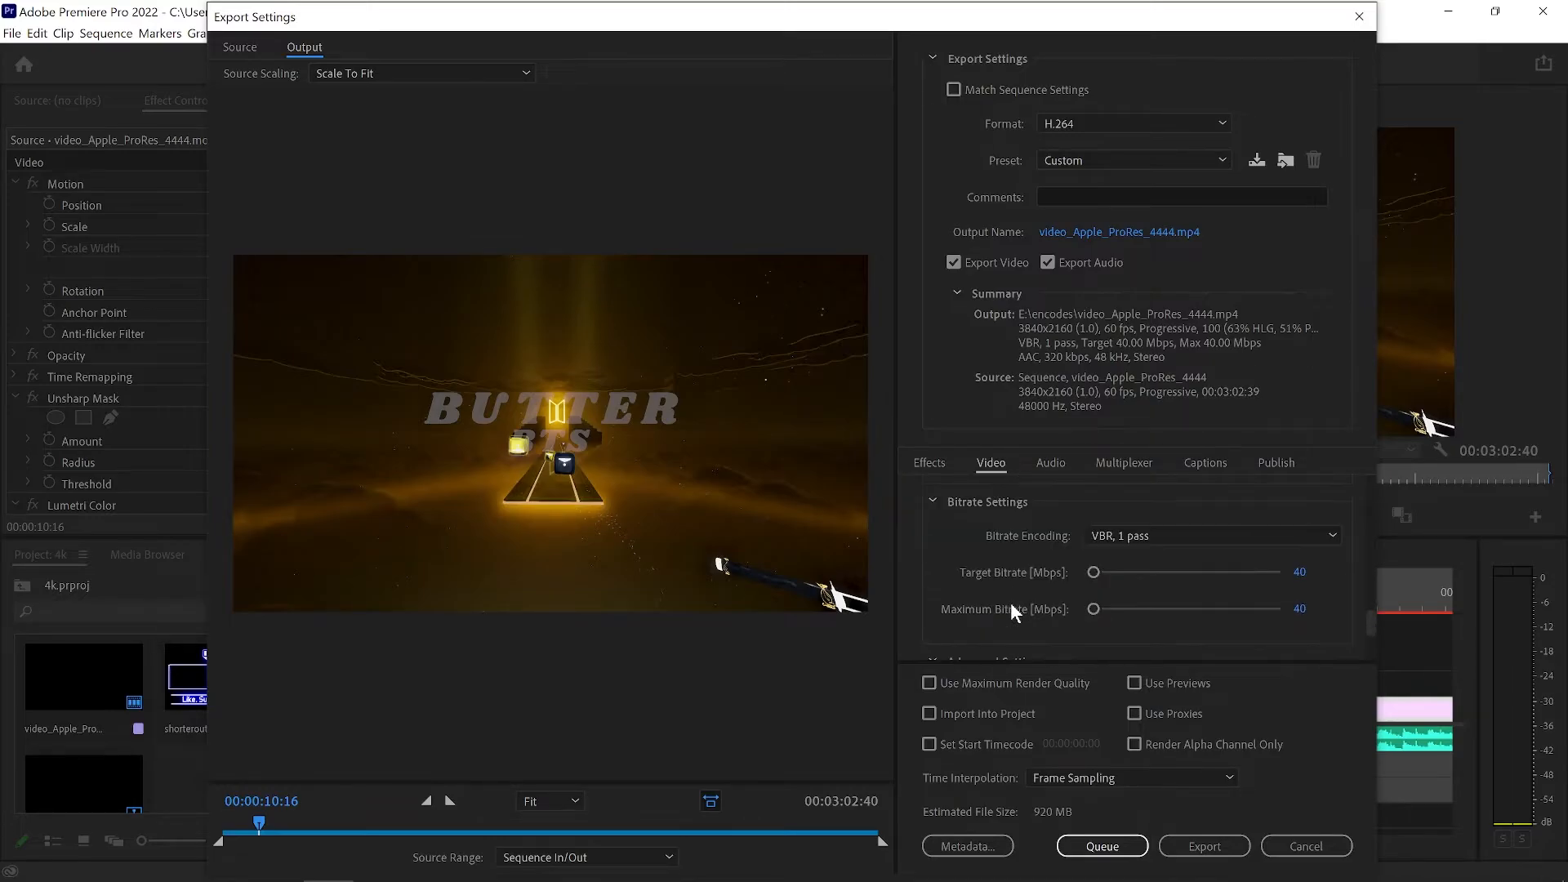
Try VBR, 2 pass bitrate encoding with a 50 Mbps target and a 100 Mbps maximum.
click(1132, 536)
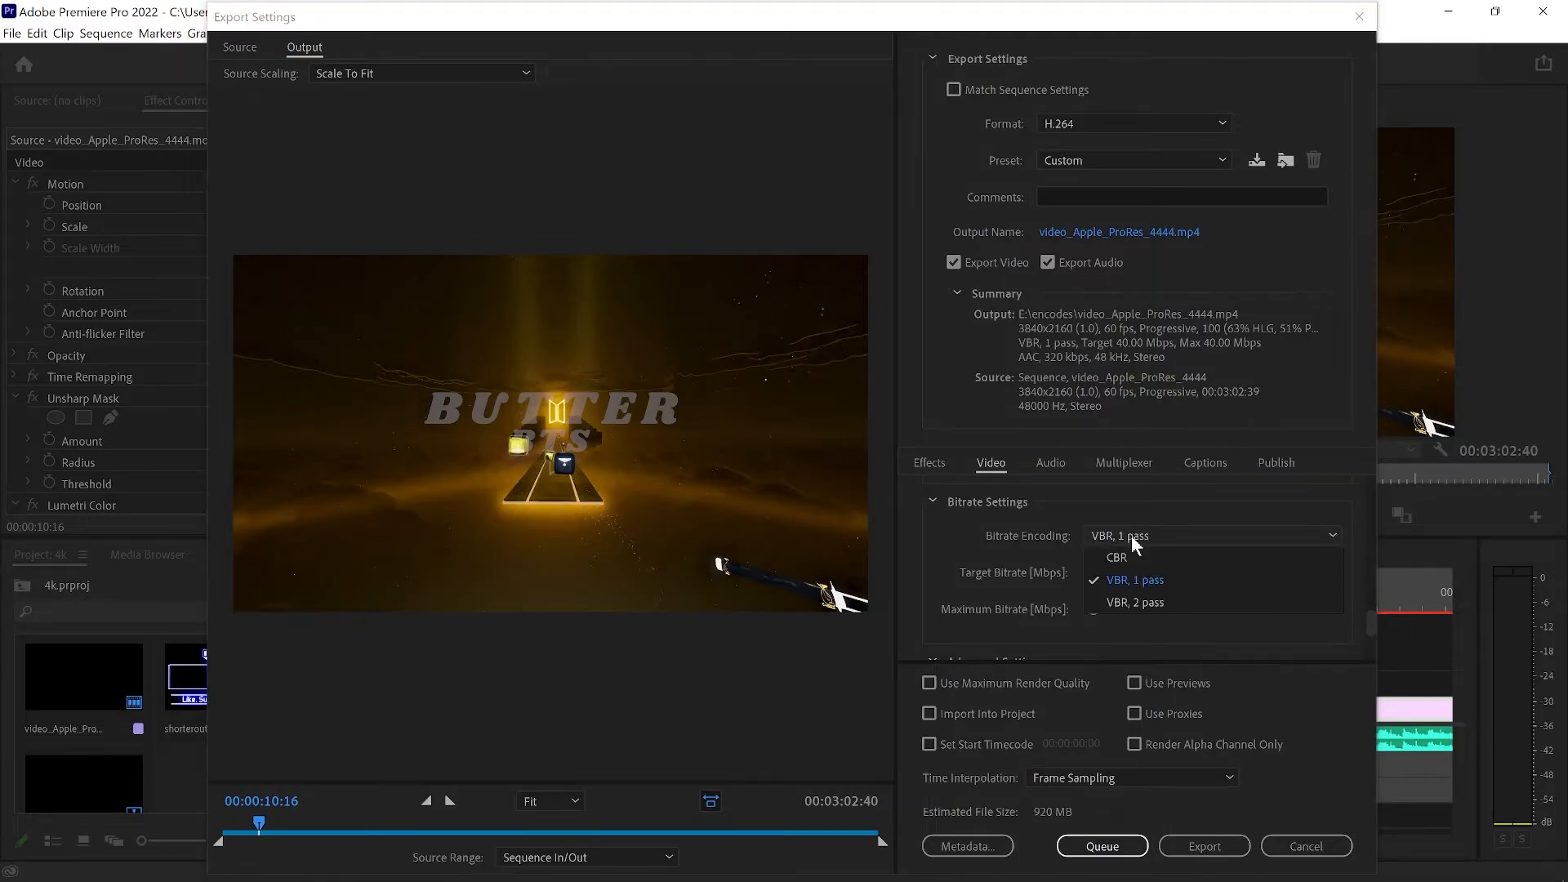
click(1134, 604)
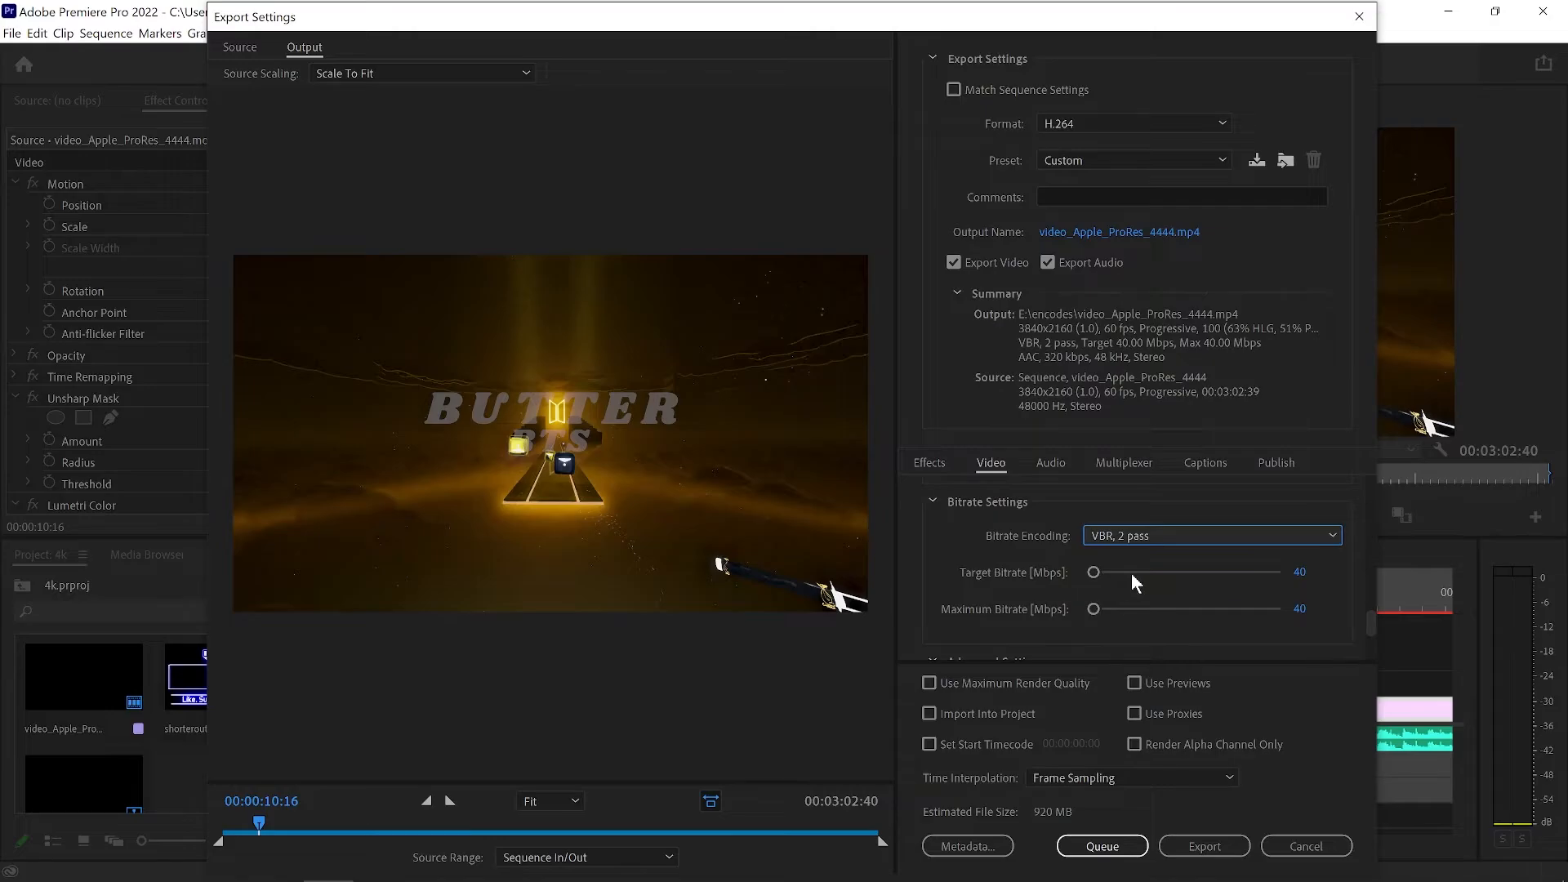
click(1300, 575)
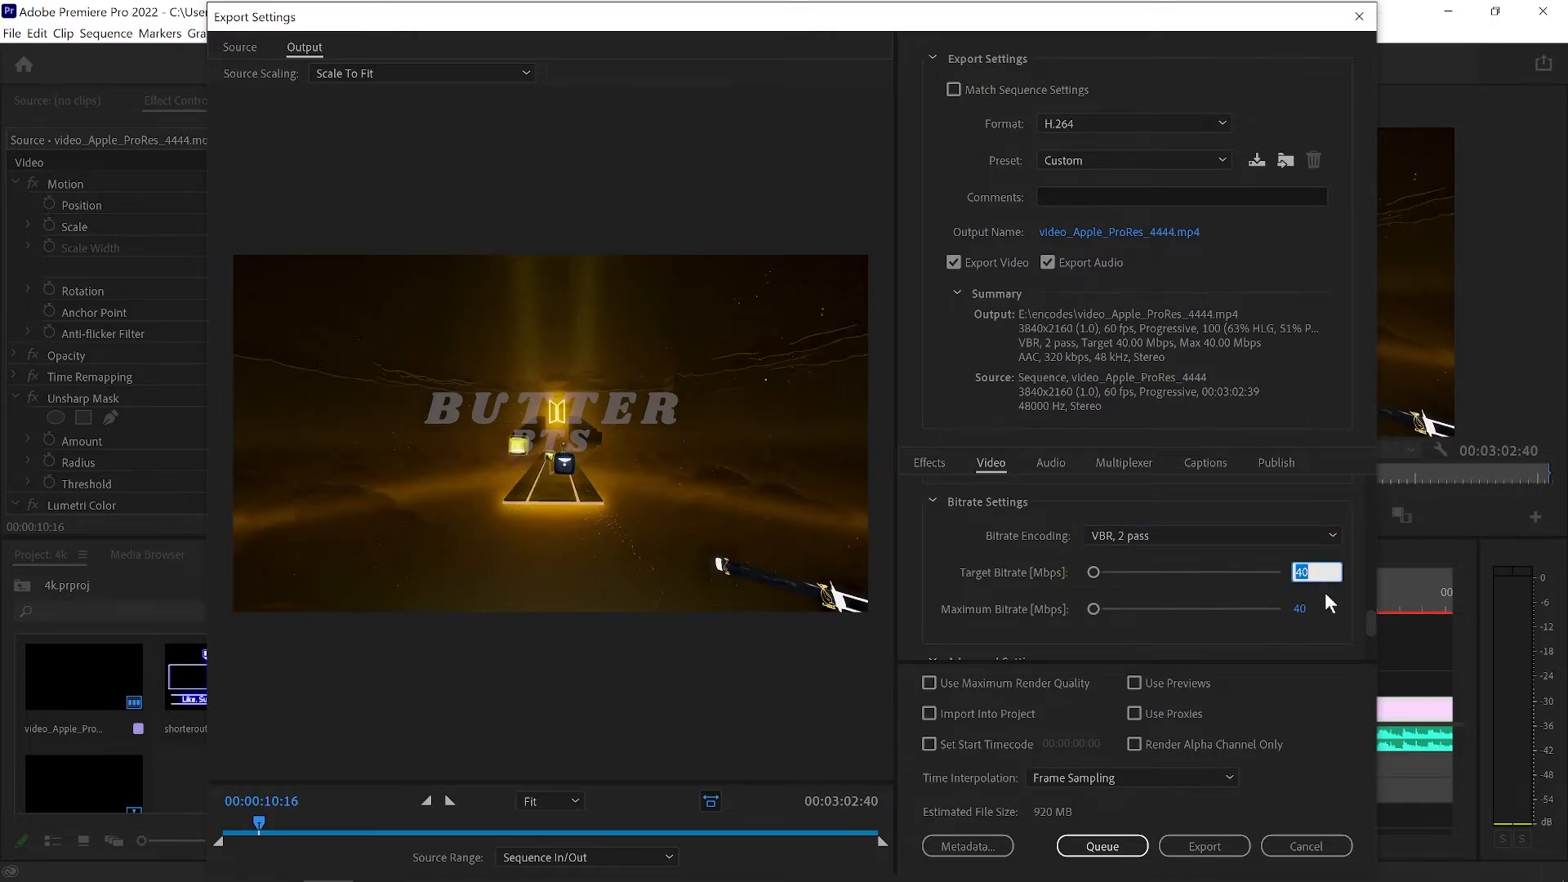
text(50)
key(Tab)
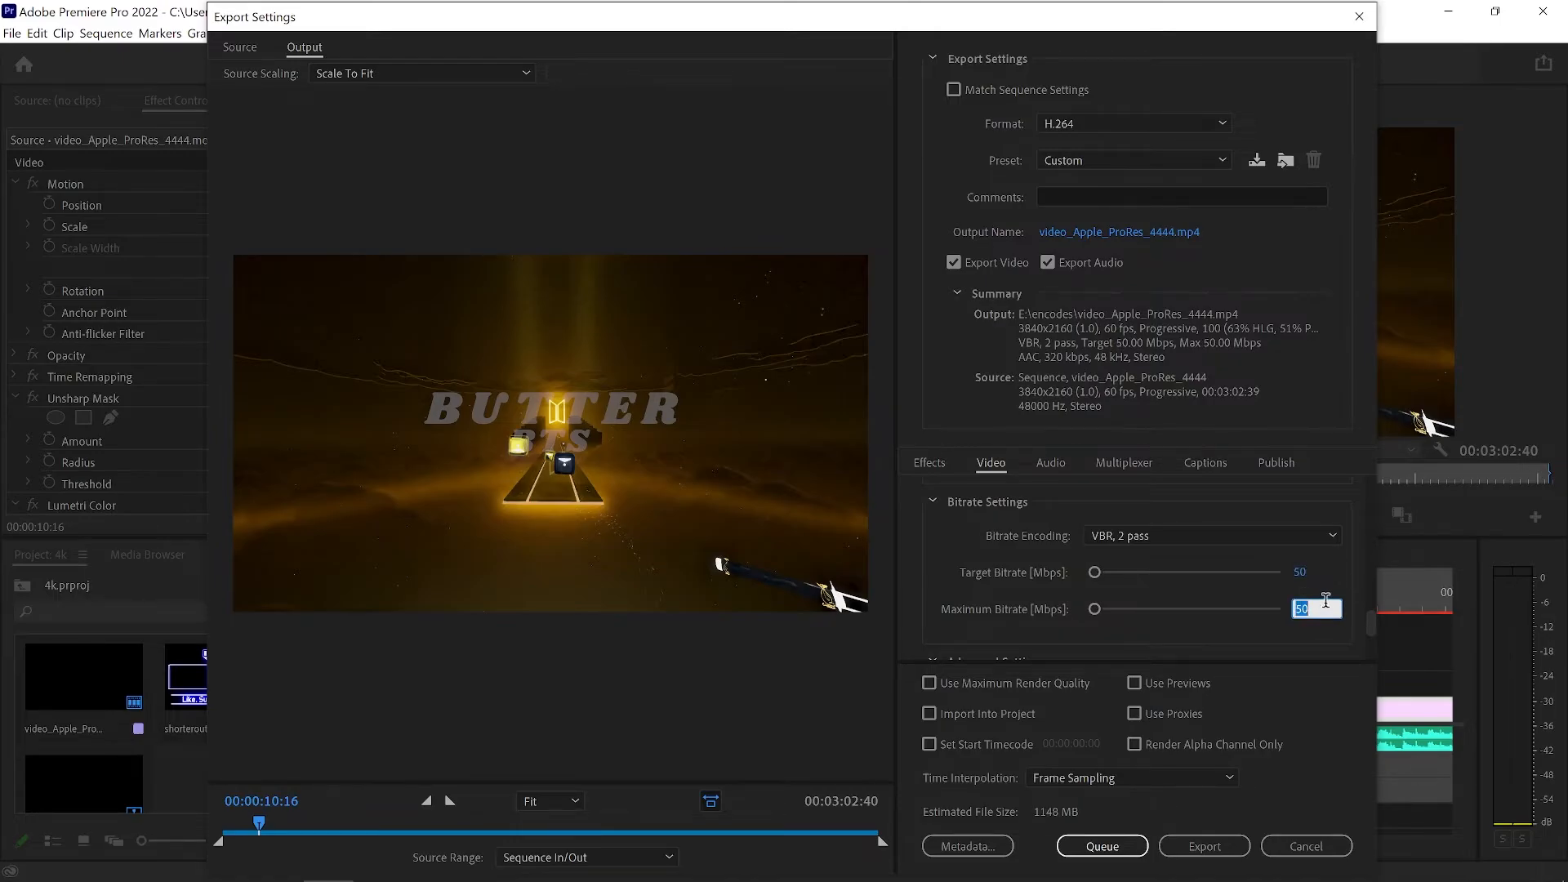
text(100)
Set the bitrate encoding to CBR with a target bitrate of 350 Mbps.
click(1126, 537)
click(1115, 558)
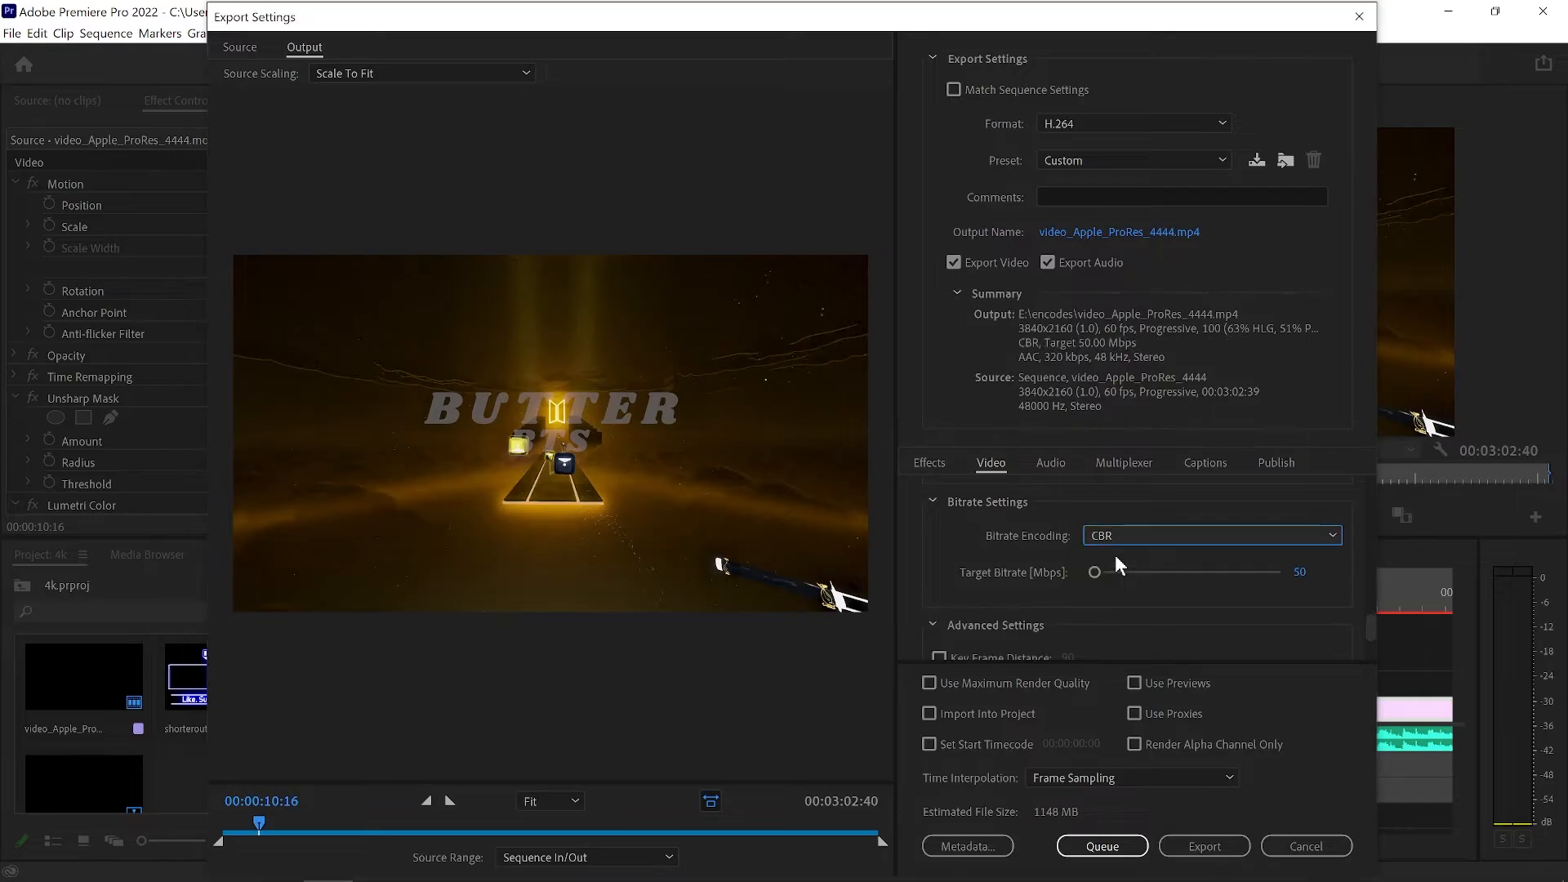
click(1301, 571)
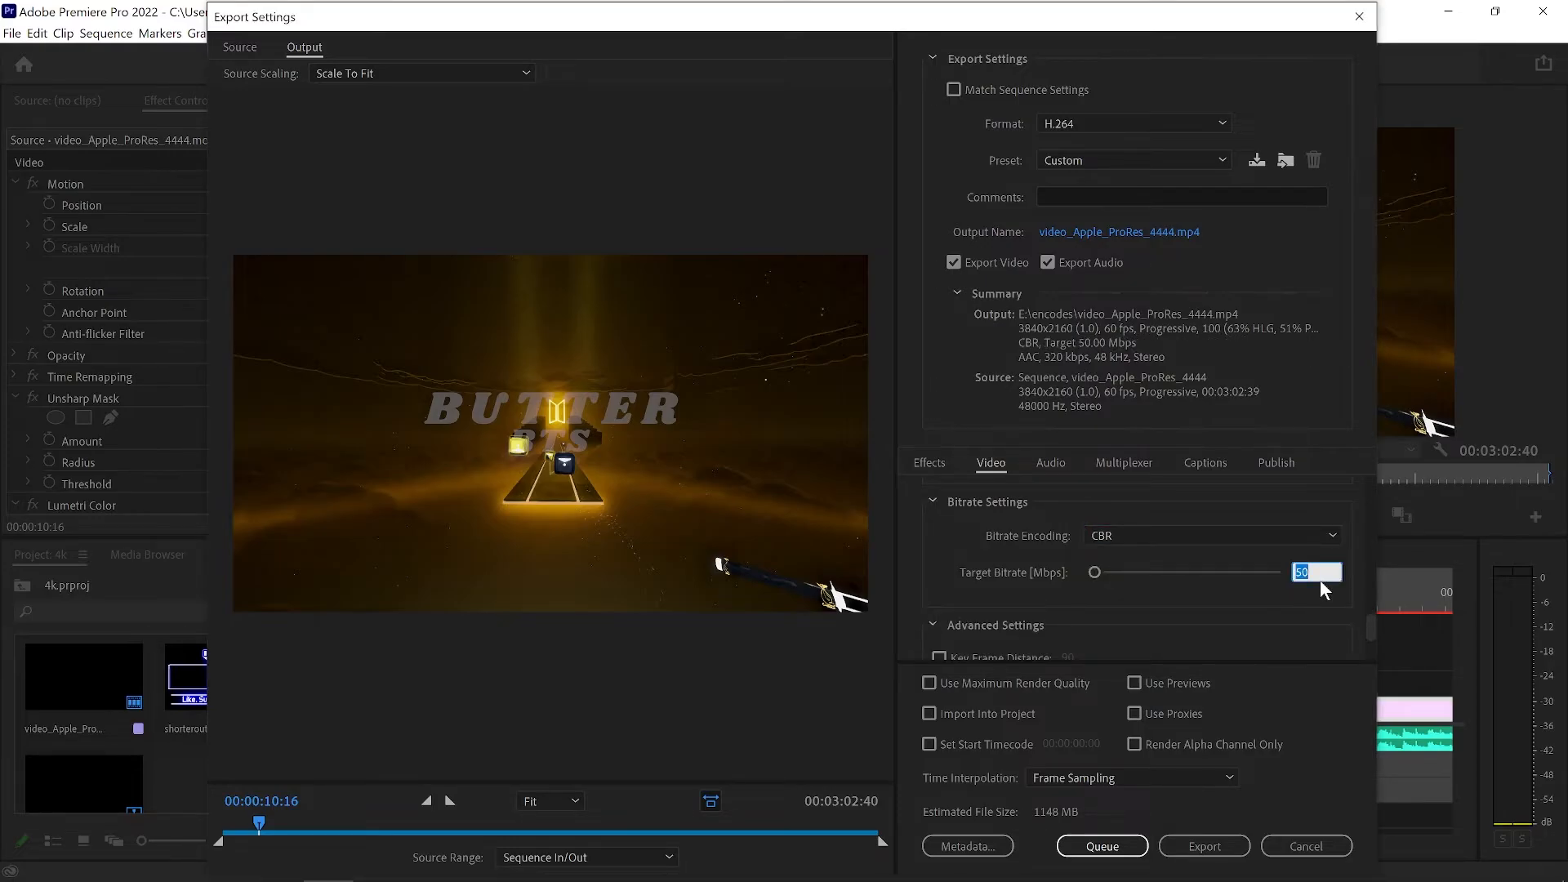
text(350)
key(Return)
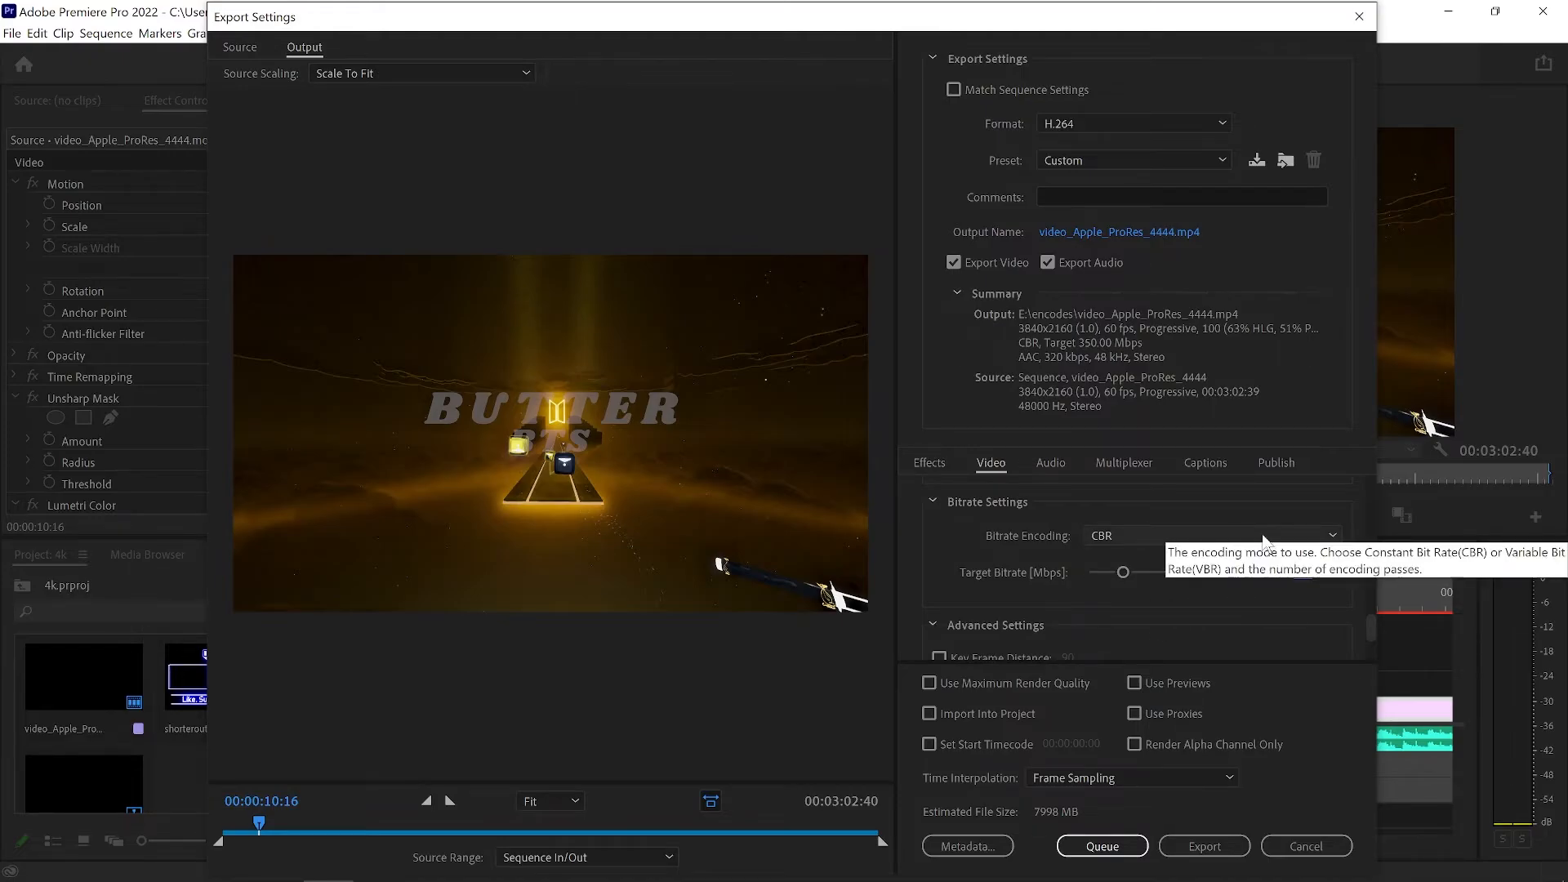
Review the advanced and VR video settings and enable Use Maximum Render Quality for the export.
scroll(1151, 608, down, 1)
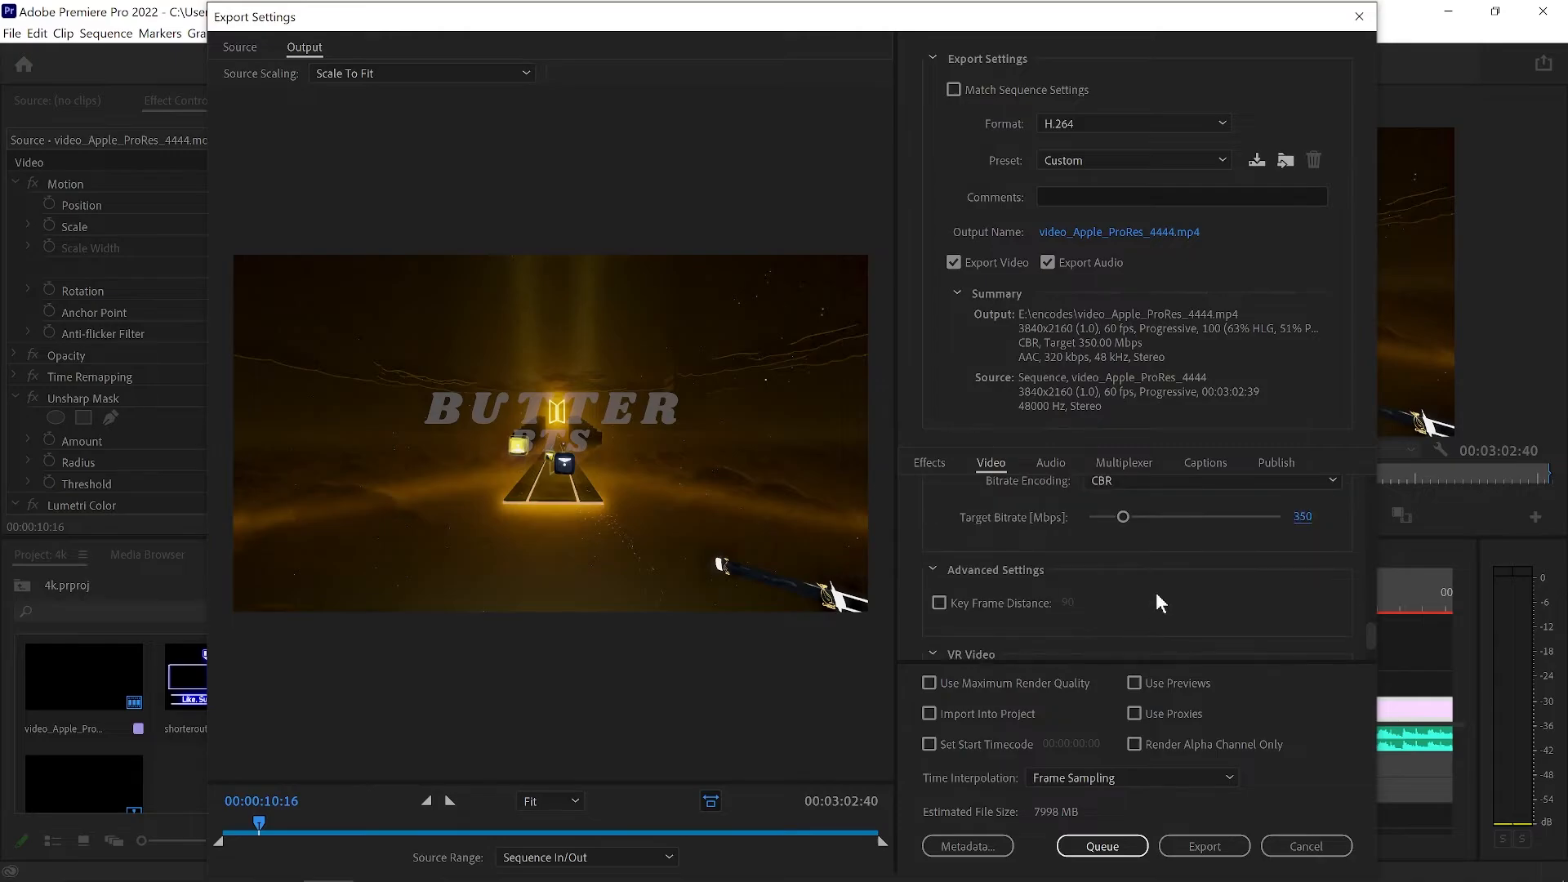
scroll(1174, 580, down, 1)
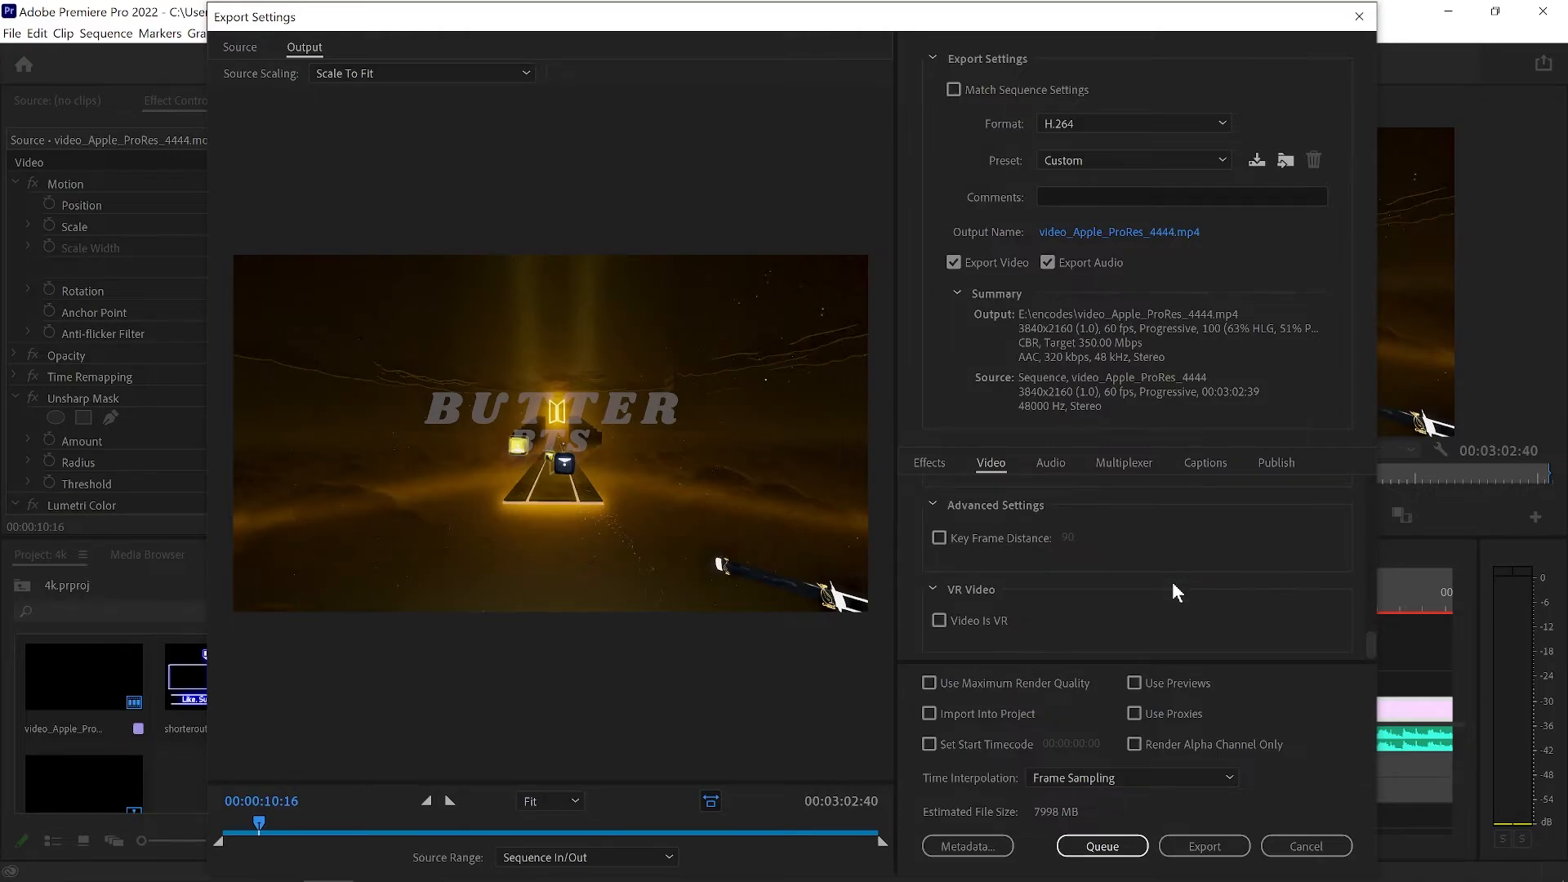
scroll(1172, 582, up, 2)
scroll(1169, 586, down, 2)
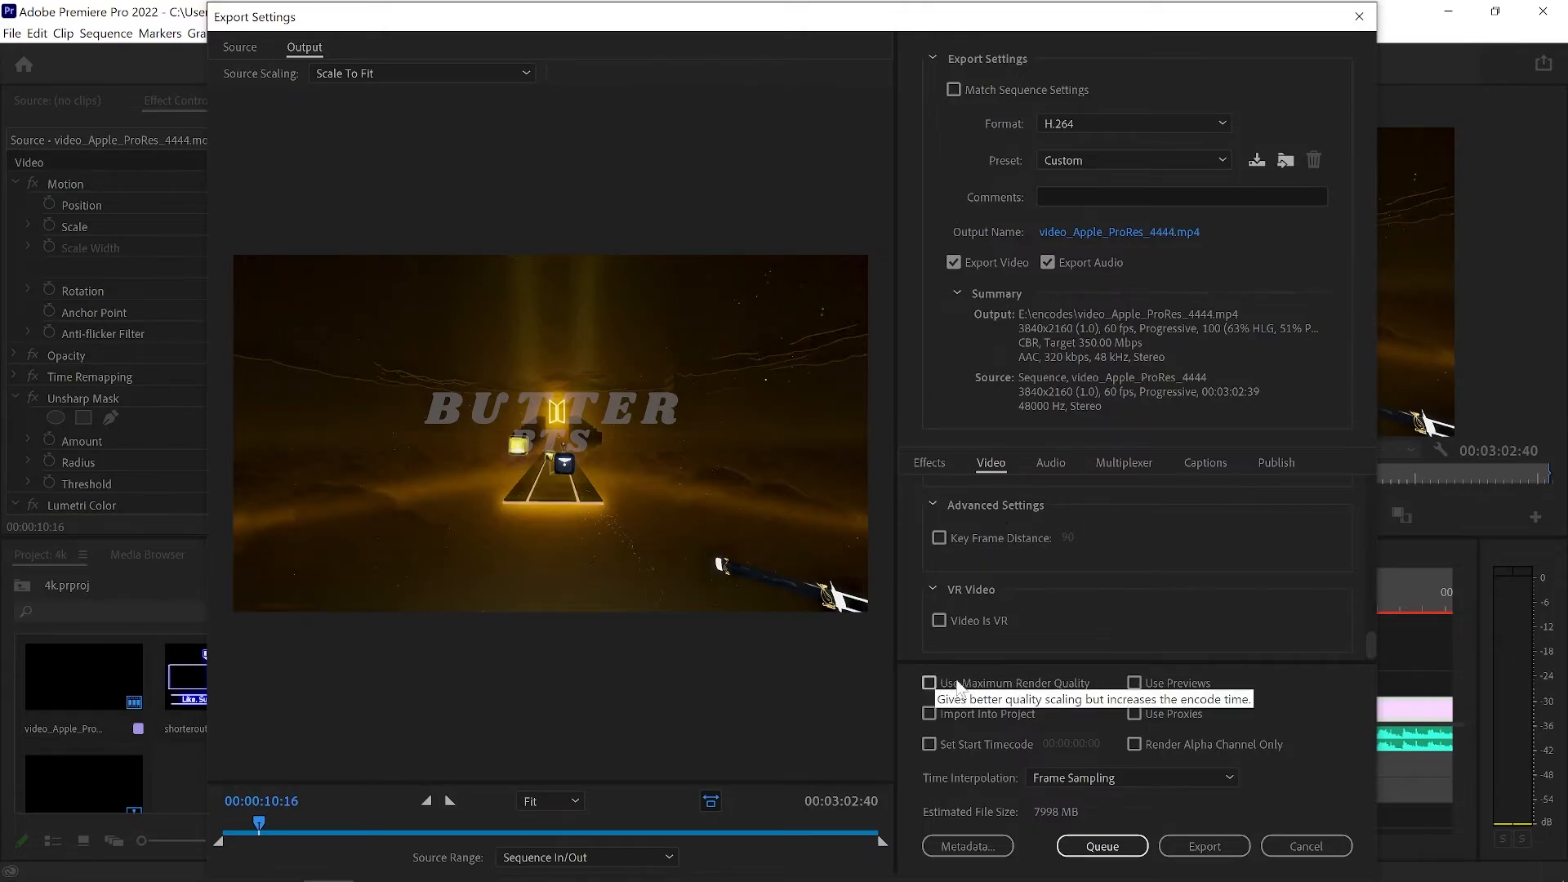
click(929, 682)
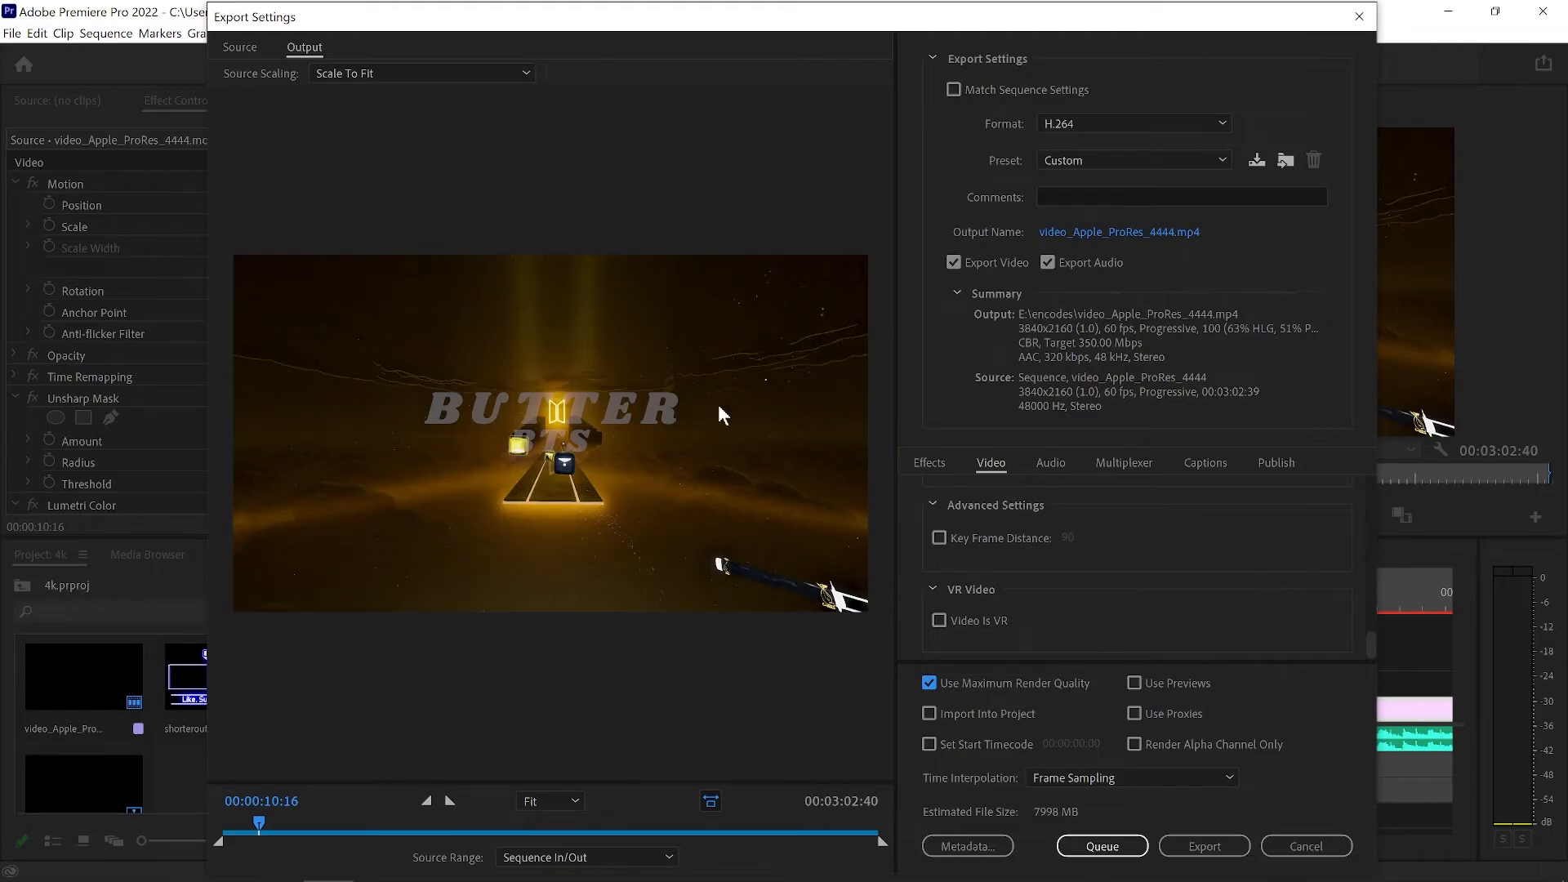
Switch to Adobe Media Encoder to view its queue and presets, and return to the Premiere Pro export settings for another review.
mouse_move(460, 876)
click(384, 867)
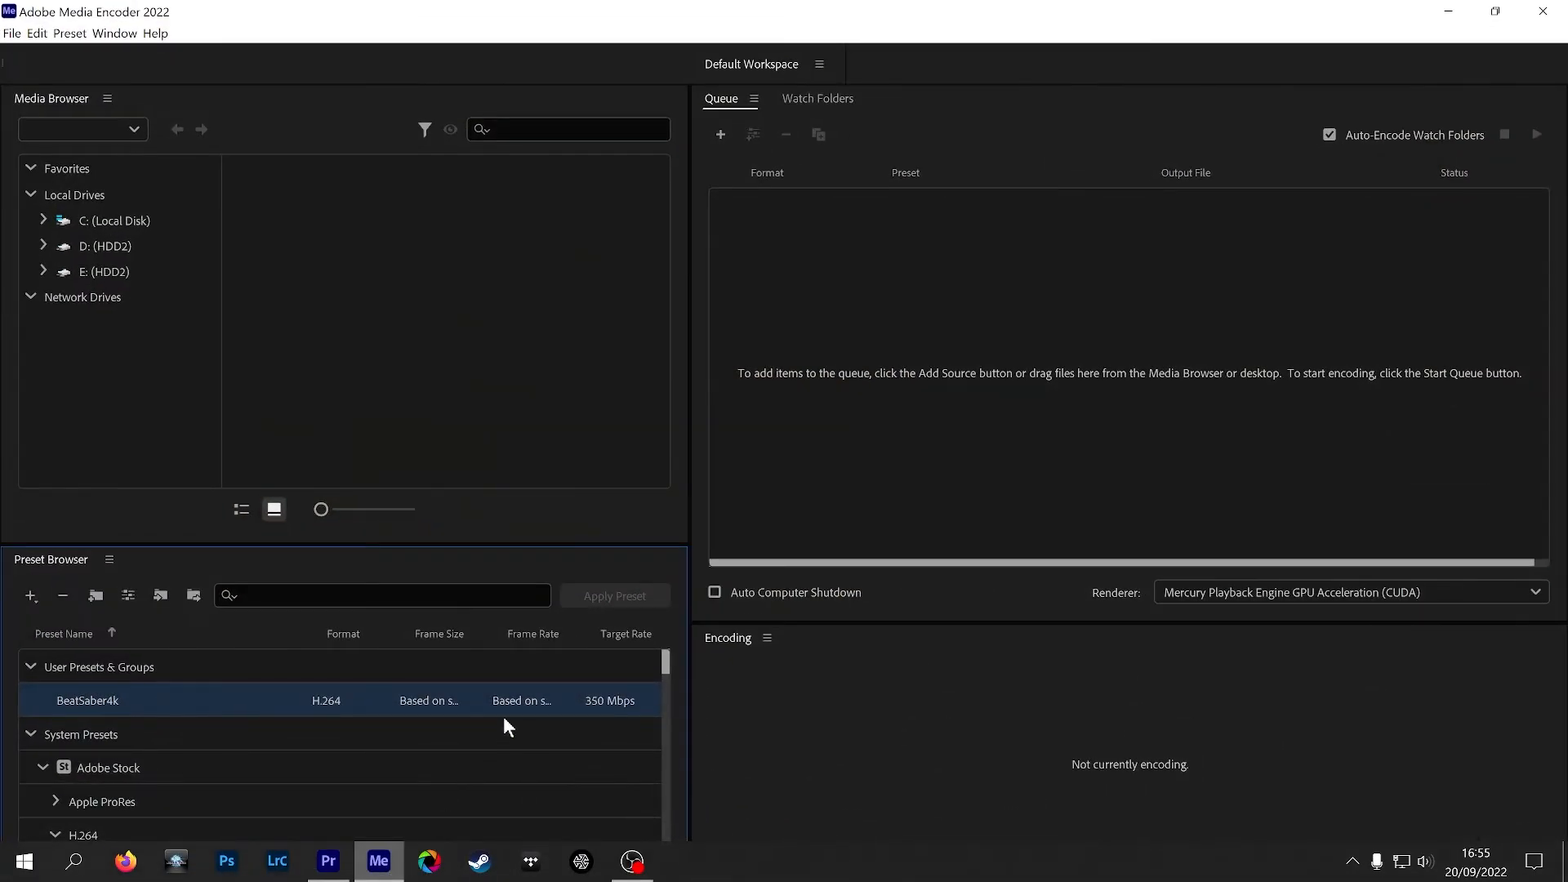
click(1458, 16)
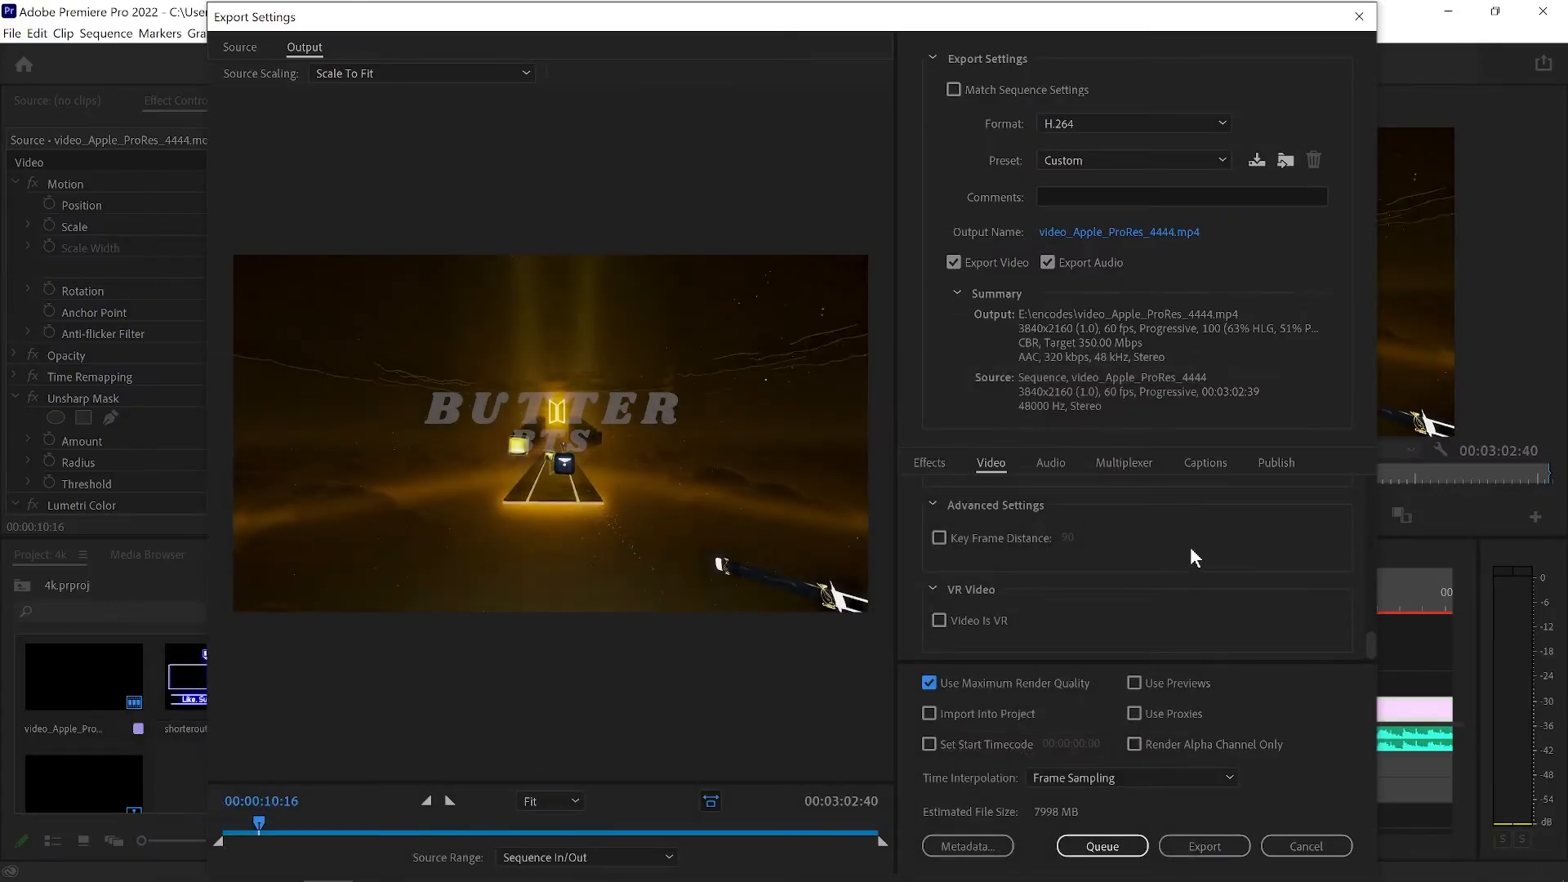
scroll(1189, 547, up, 10)
scroll(1189, 543, down, 3)
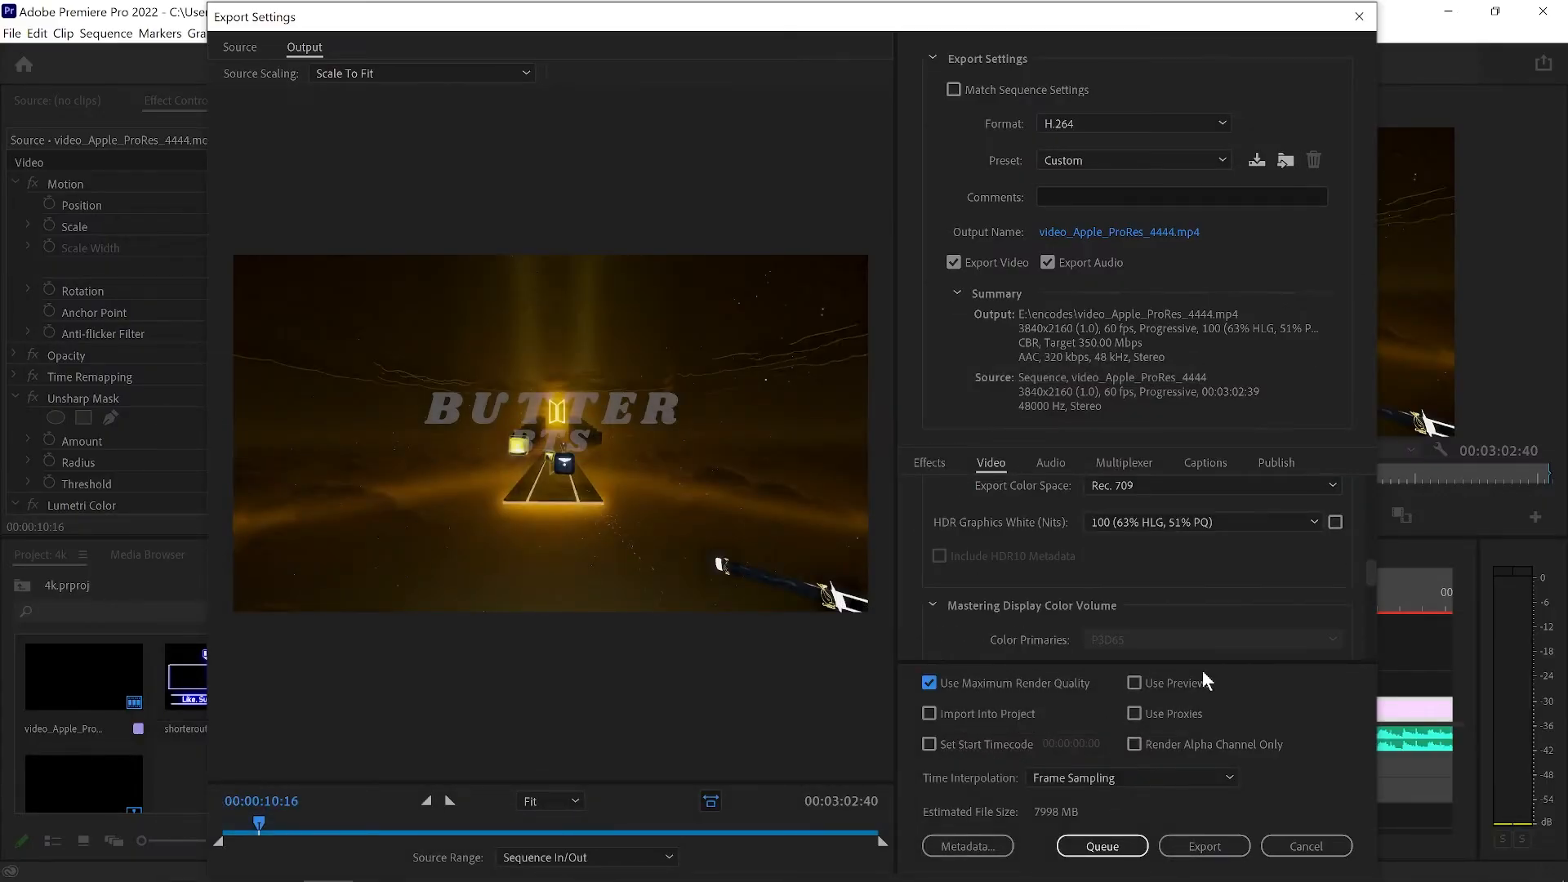